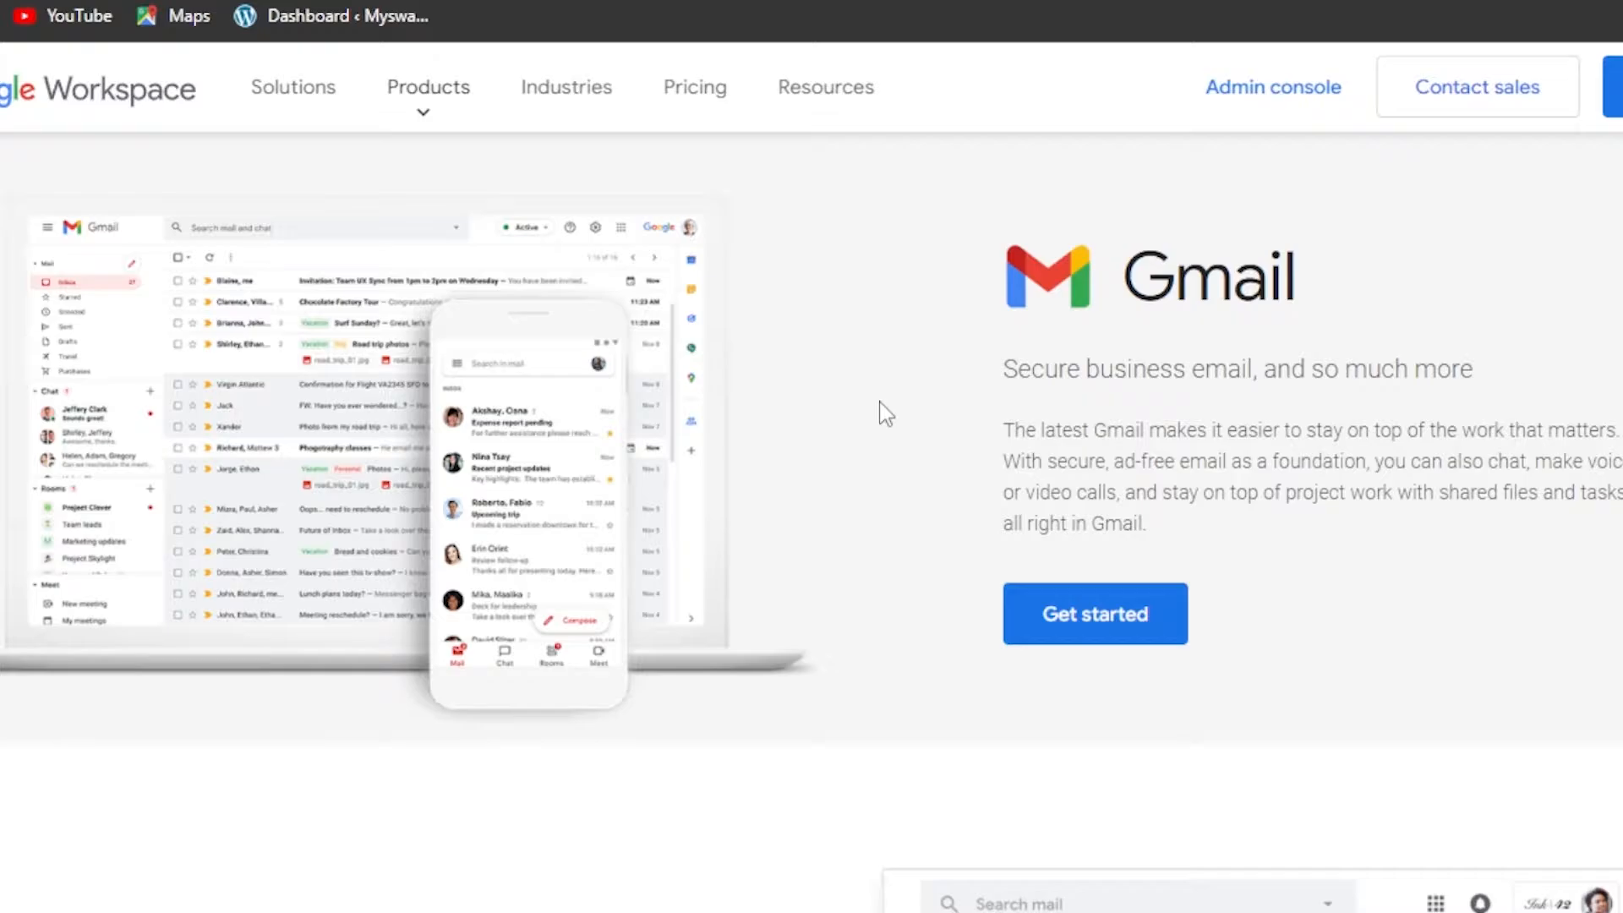
Scroll through the Google Workspace page, then start the business sign-up
scroll(811, 508, down, 20)
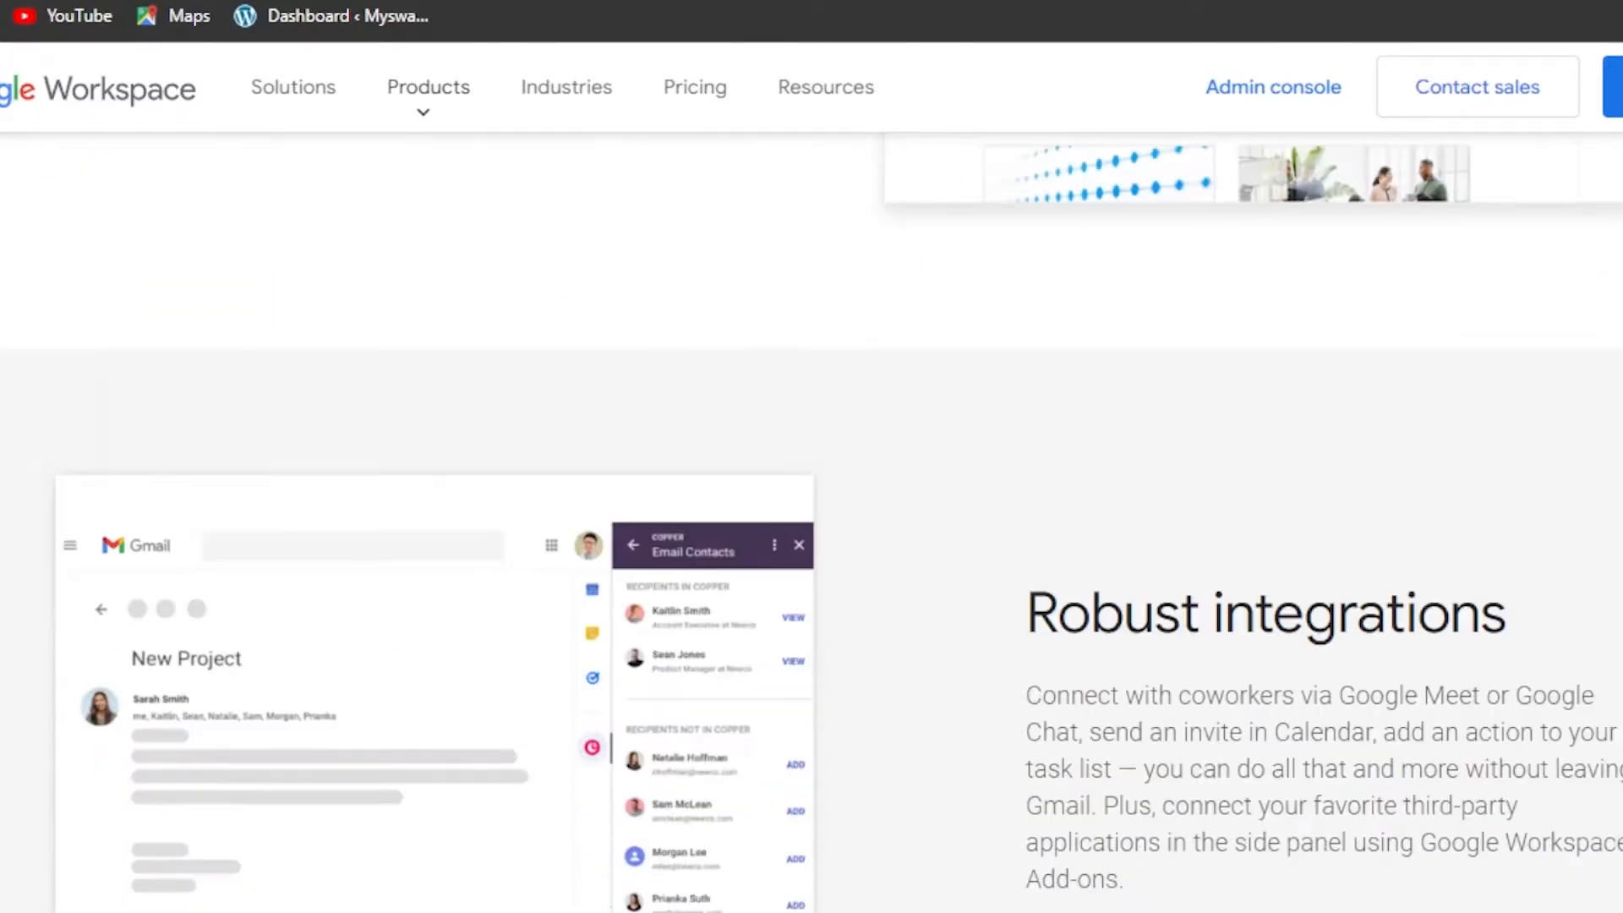
scroll(812, 508, down, 10)
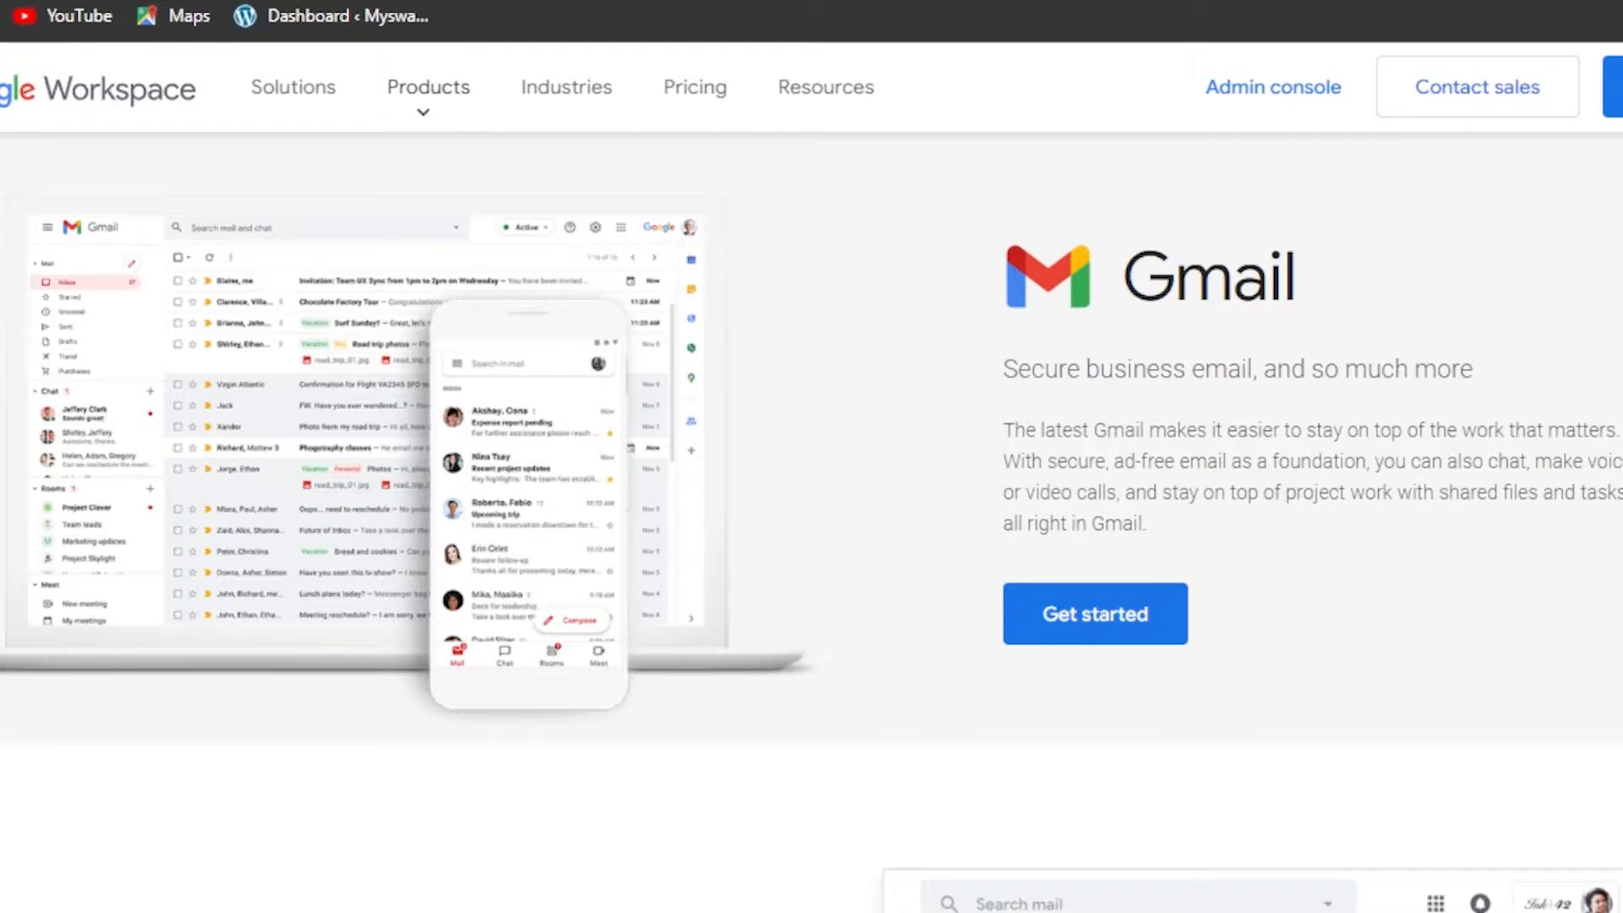
scroll(811, 507, down, 10)
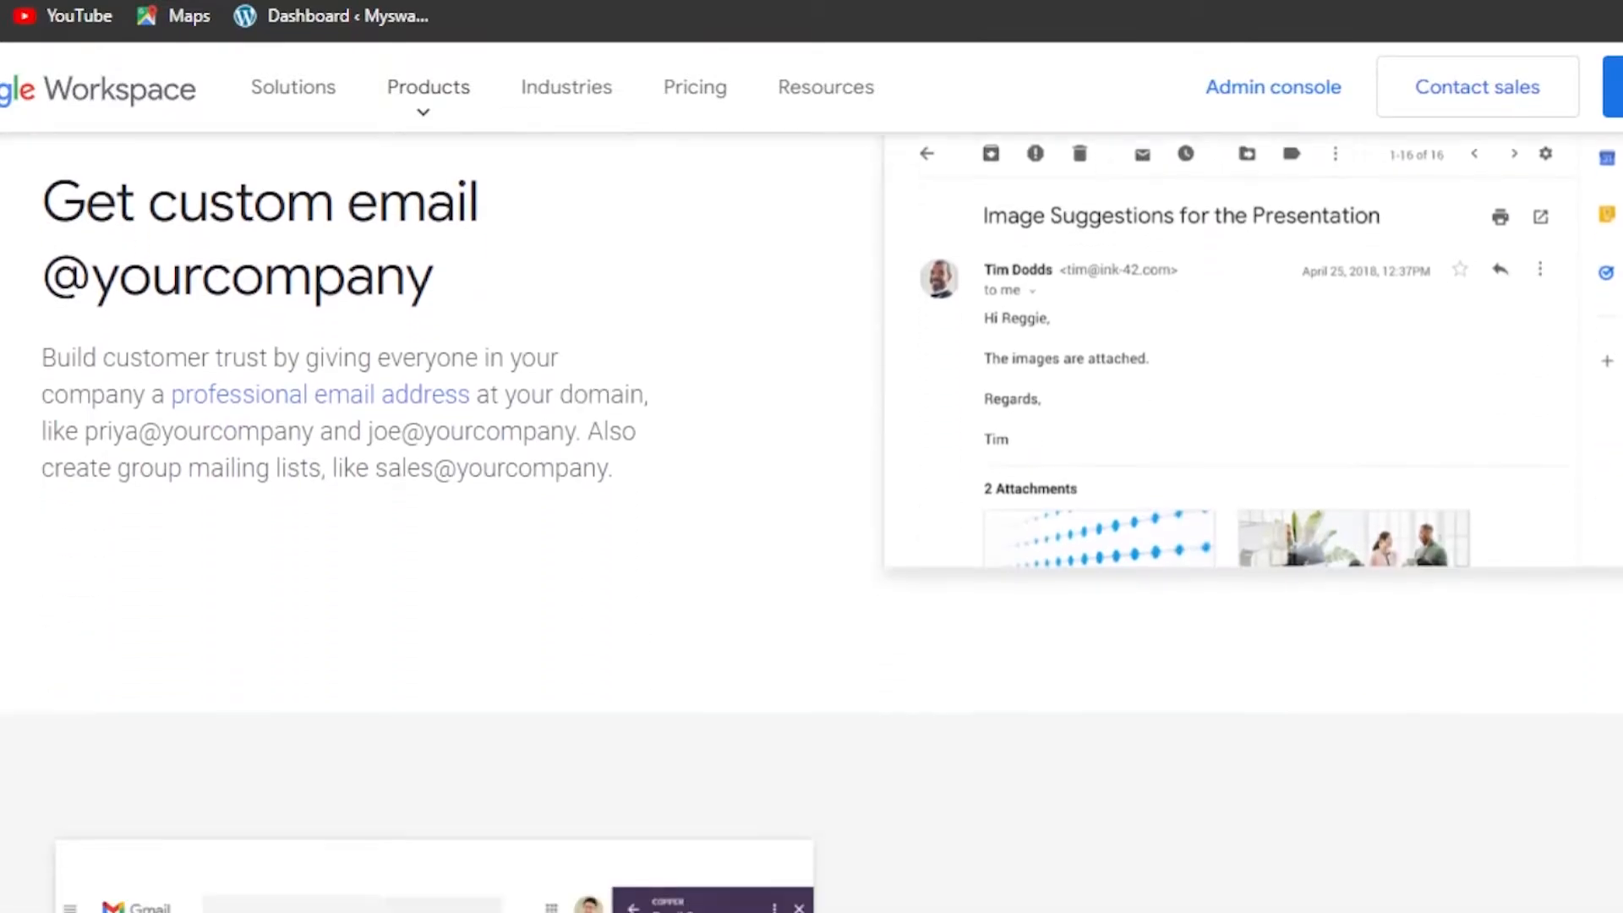
scroll(812, 523, up, 2)
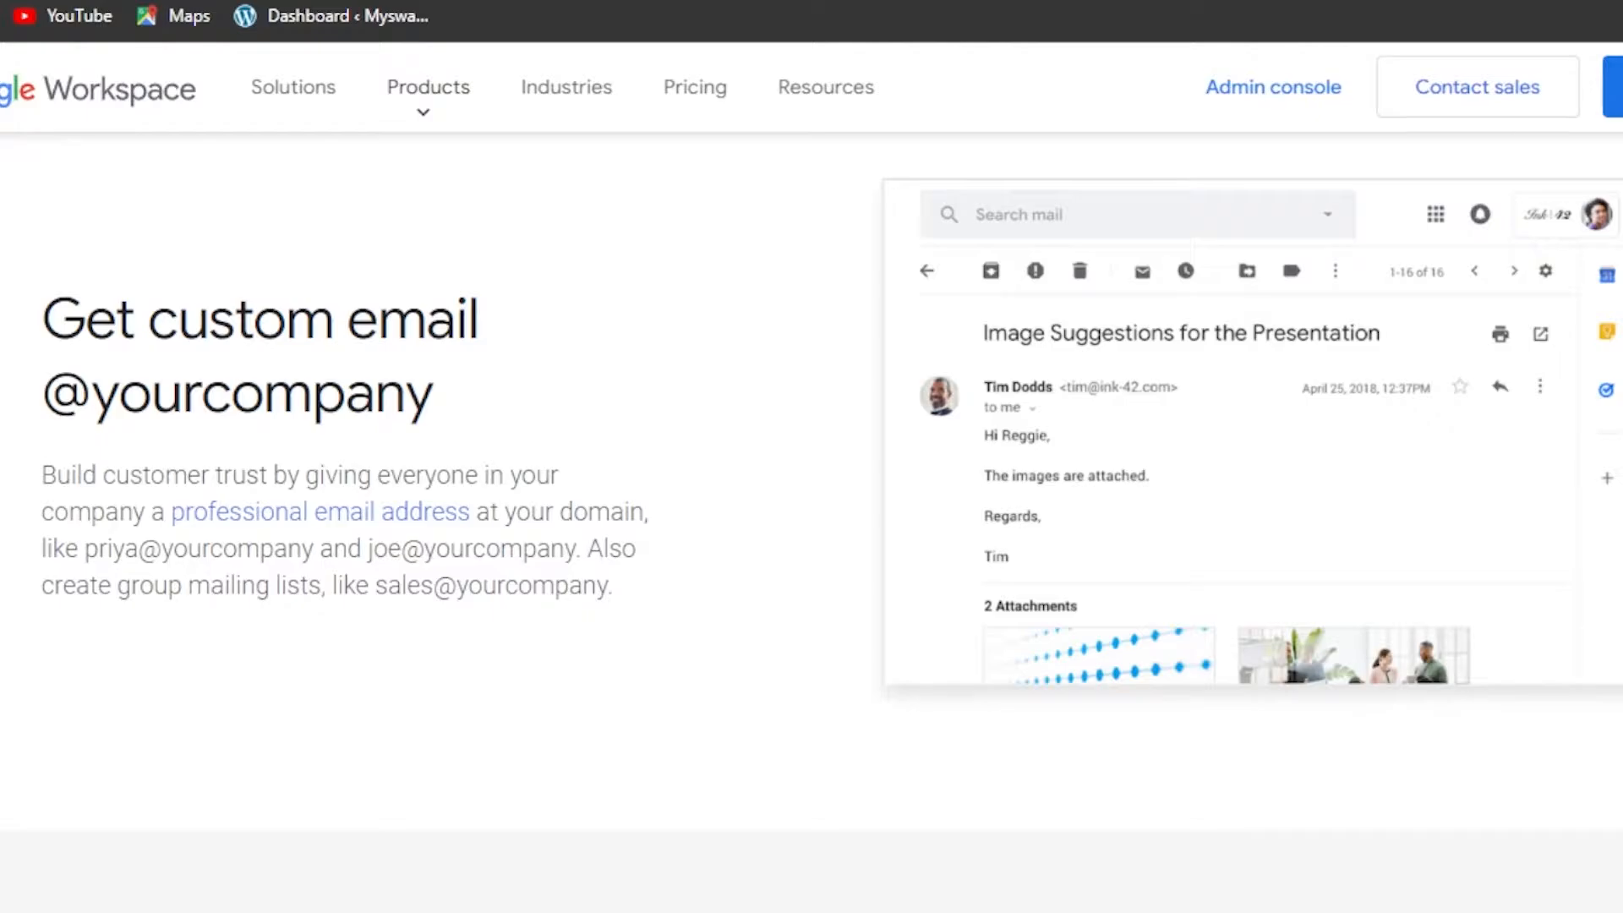
scroll(811, 507, down, 20)
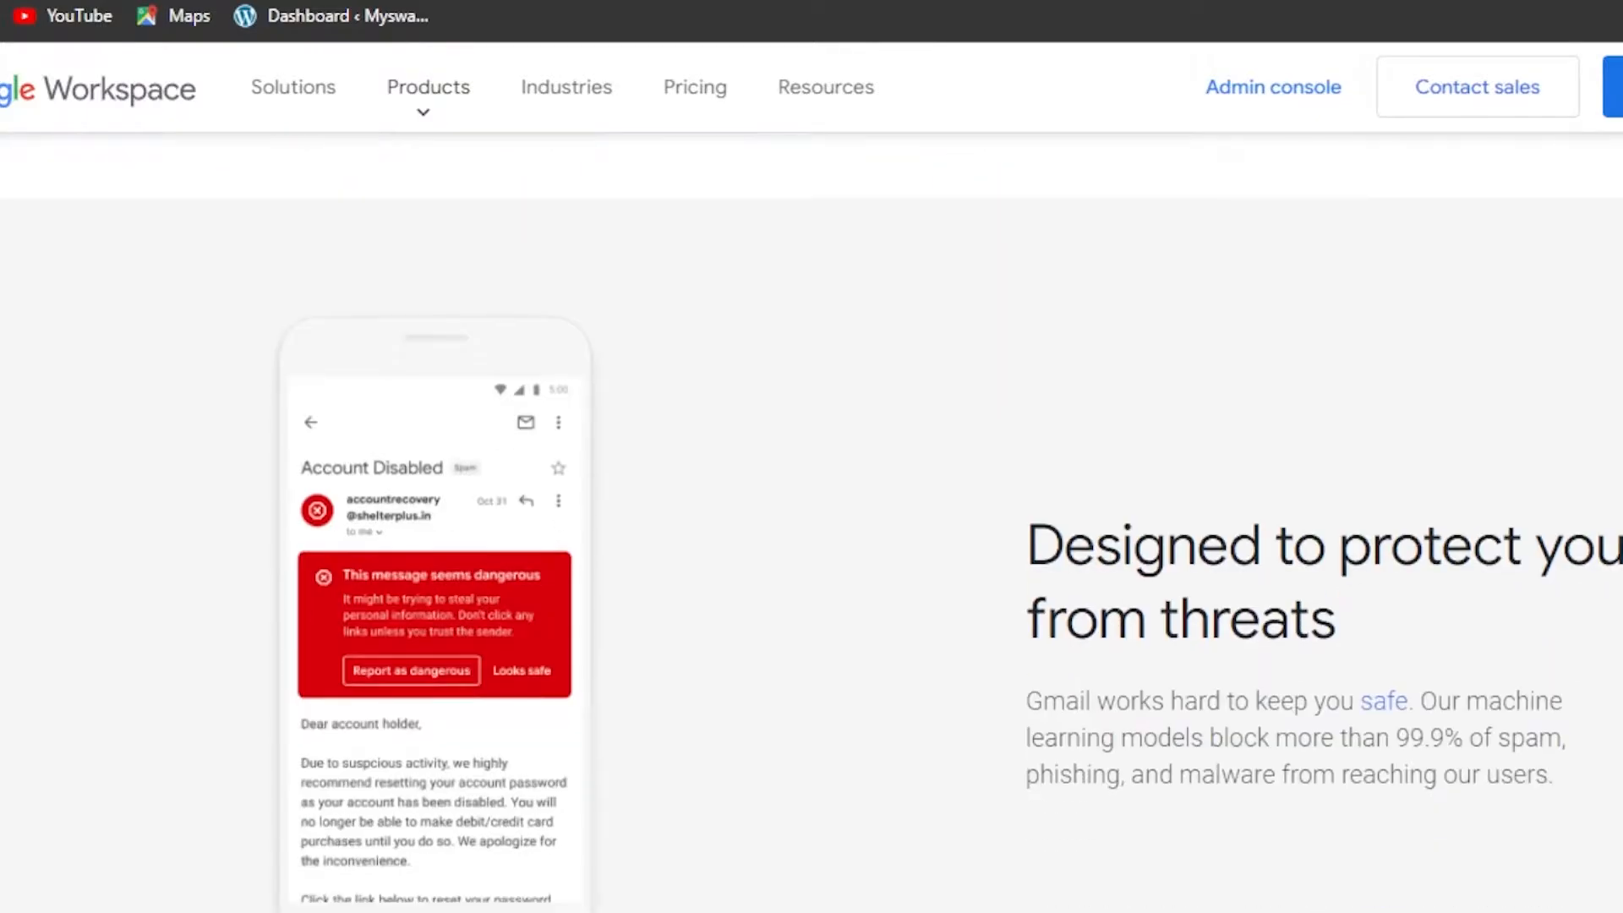
scroll(812, 507, down, 12)
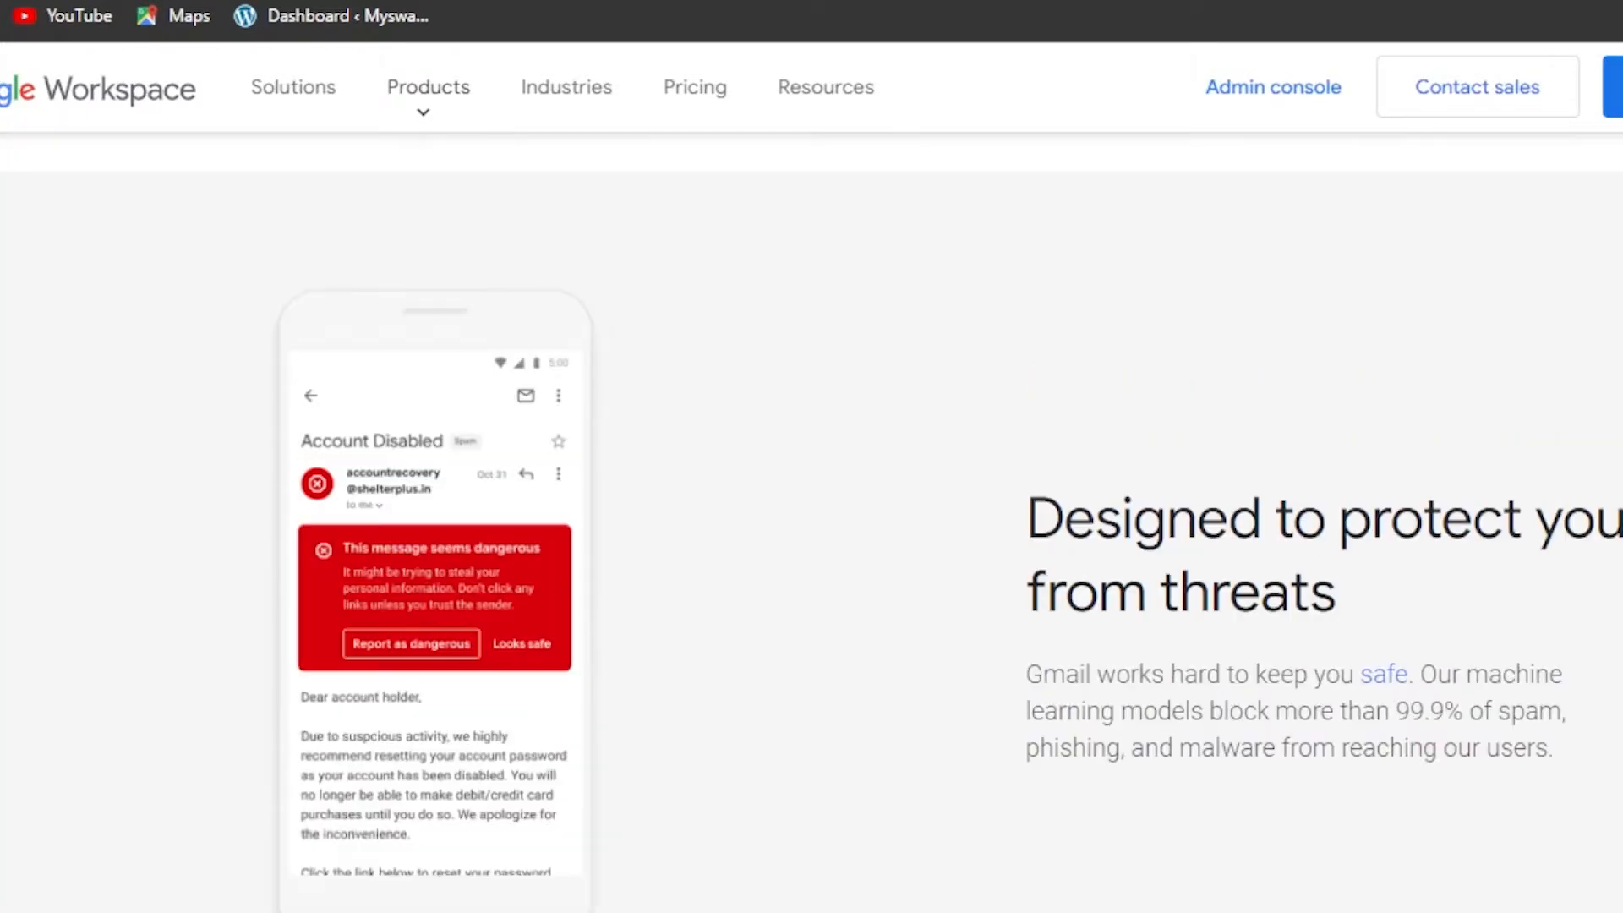
scroll(811, 507, up, 15)
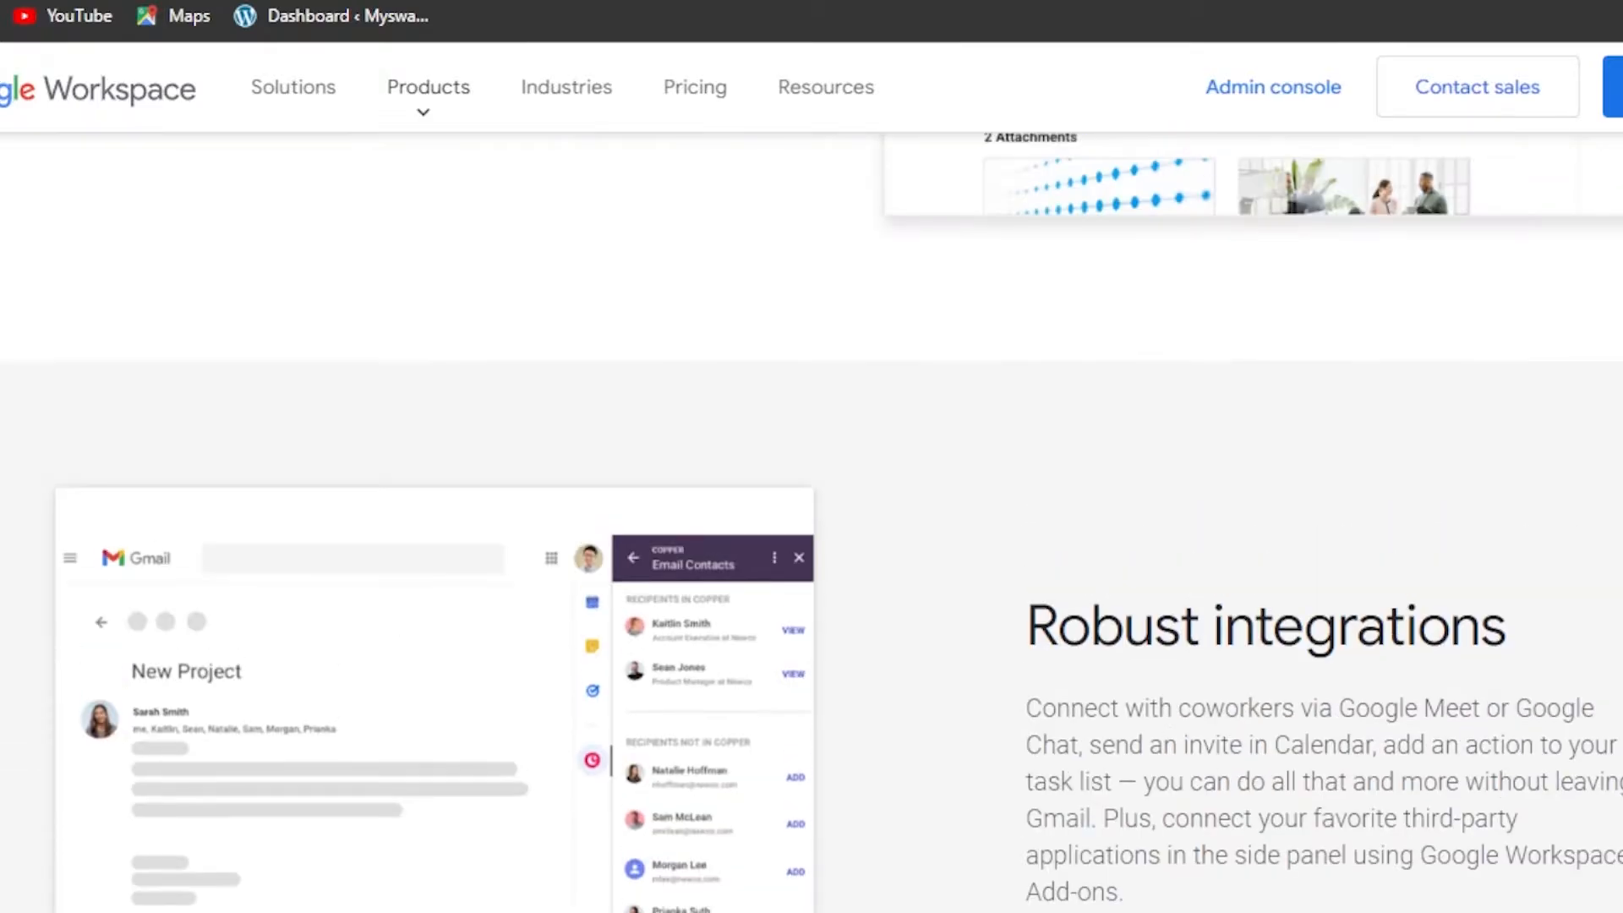
scroll(811, 507, up, 10)
scroll(811, 507, down, 8)
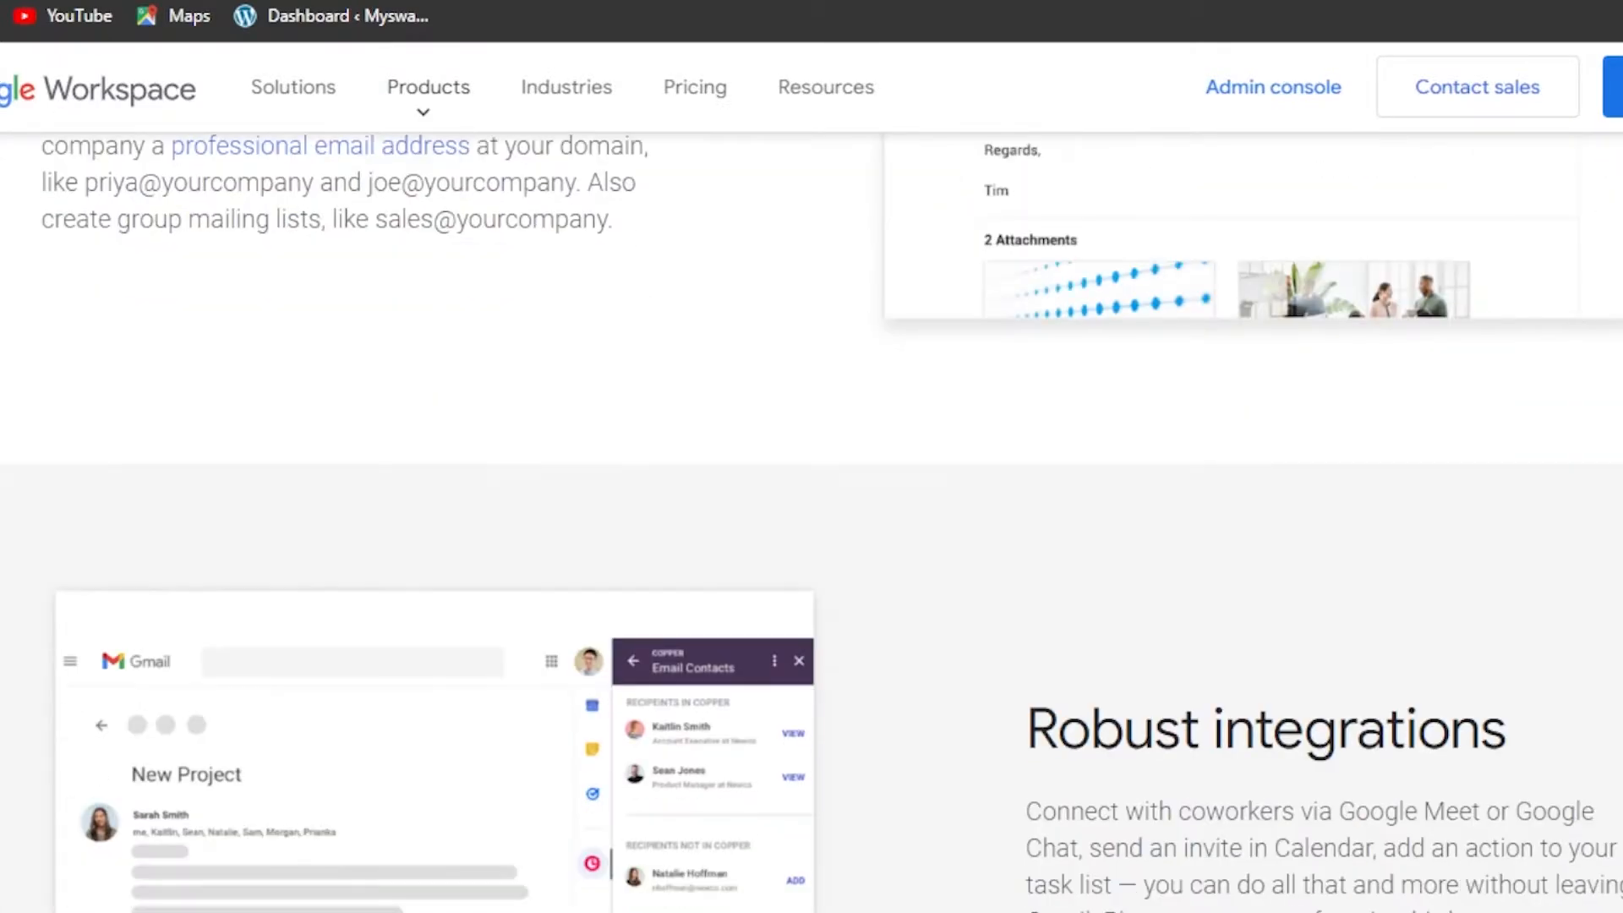
scroll(812, 507, down, 12)
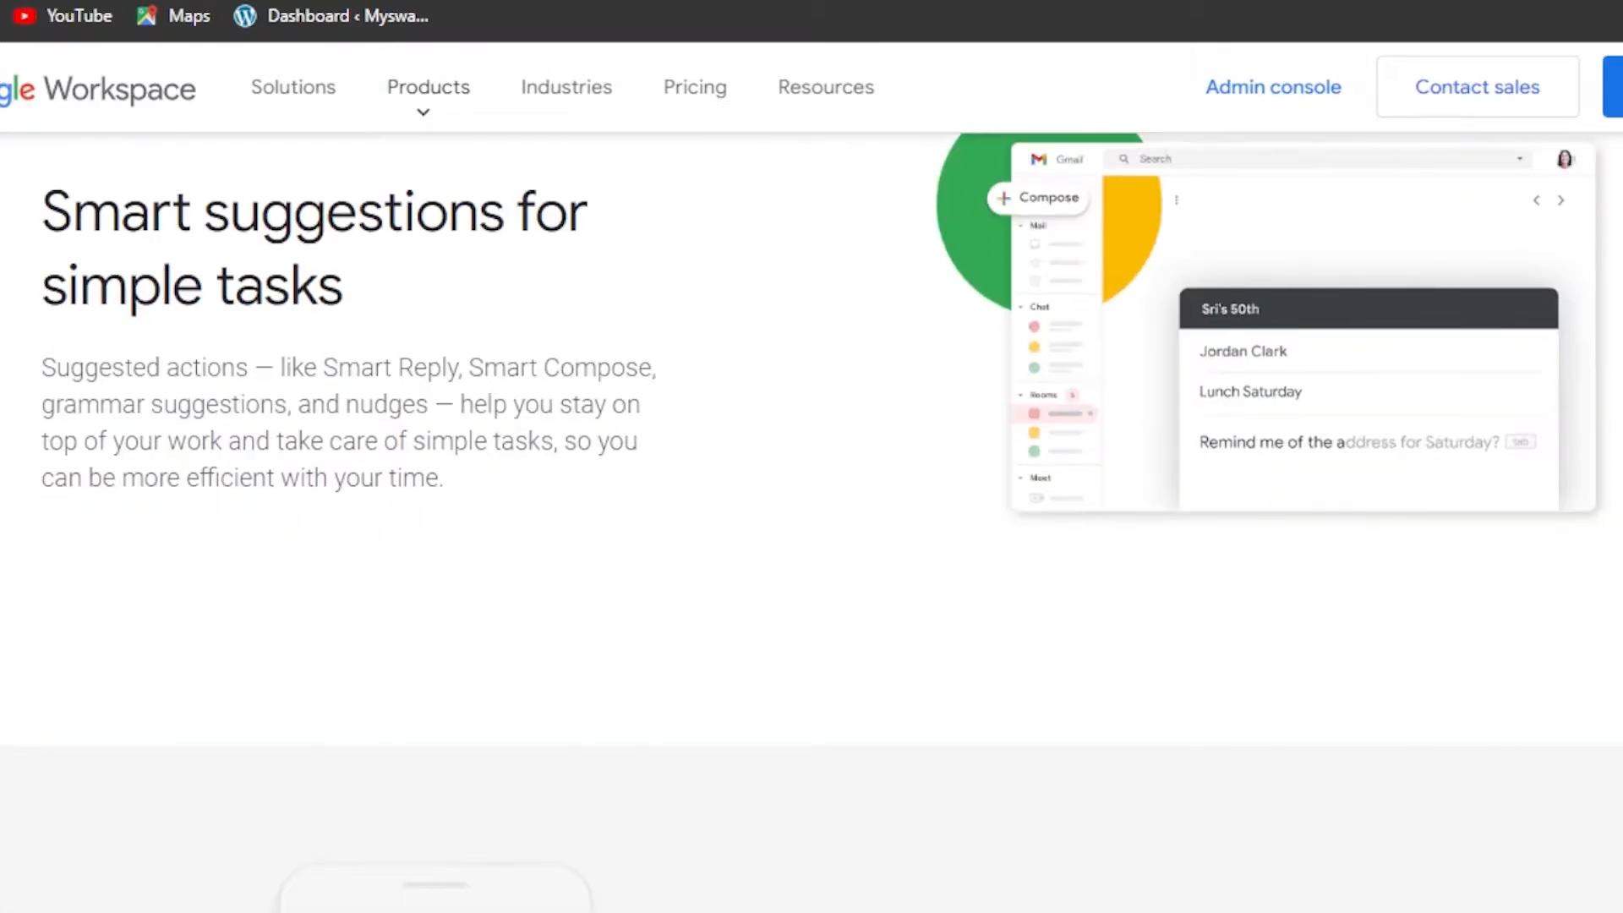
scroll(812, 508, down, 3)
scroll(812, 507, up, 20)
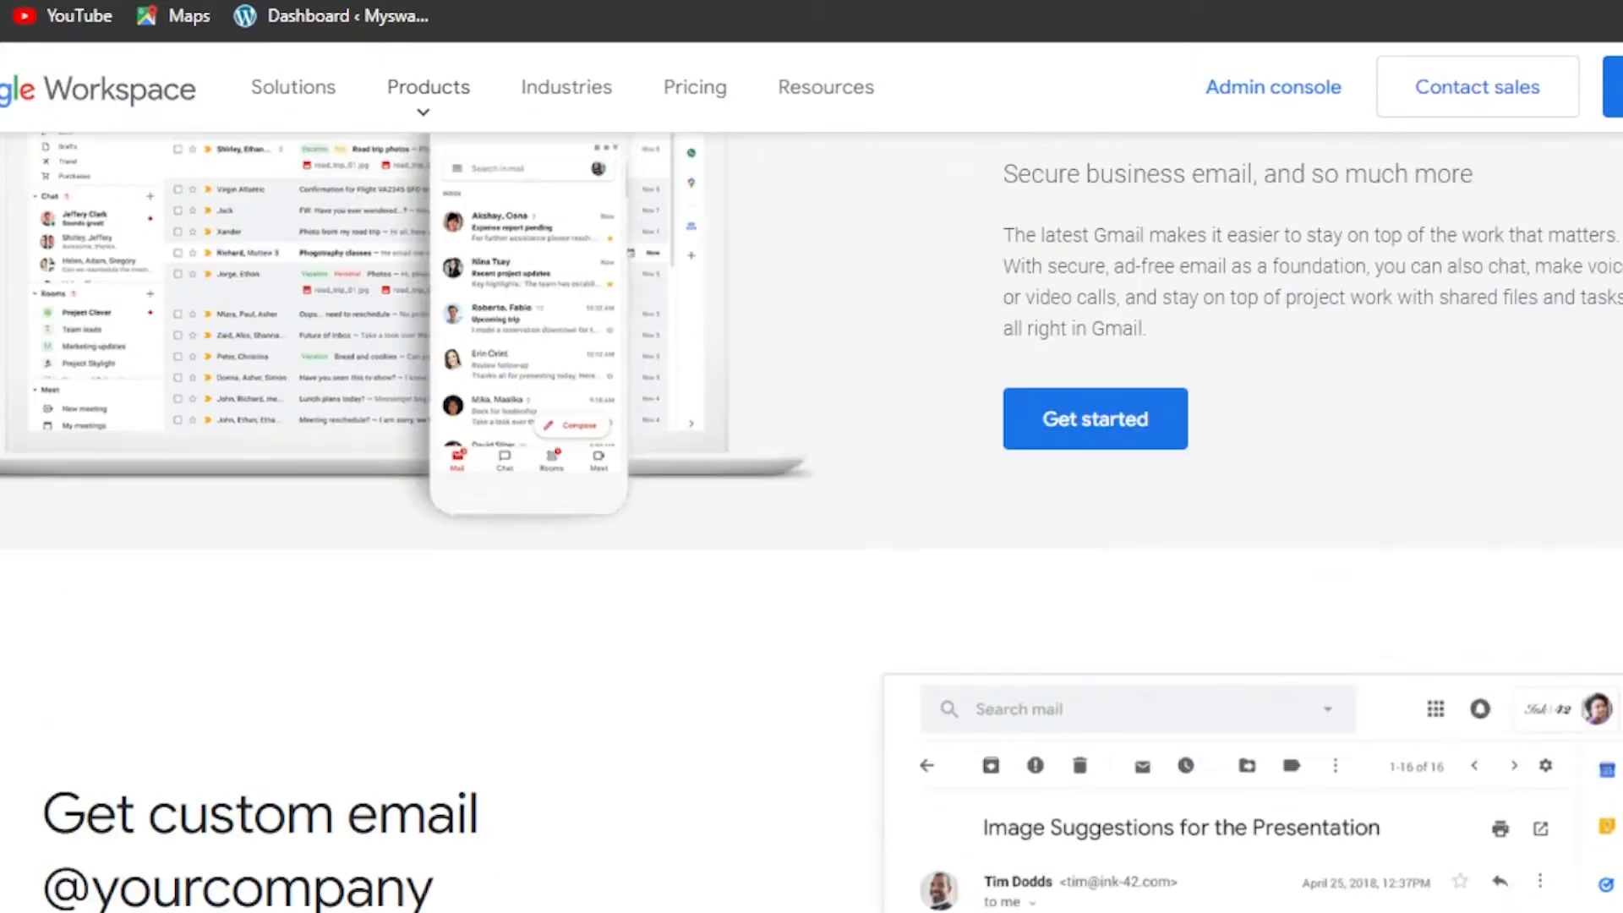
scroll(811, 507, up, 2)
scroll(812, 507, down, 15)
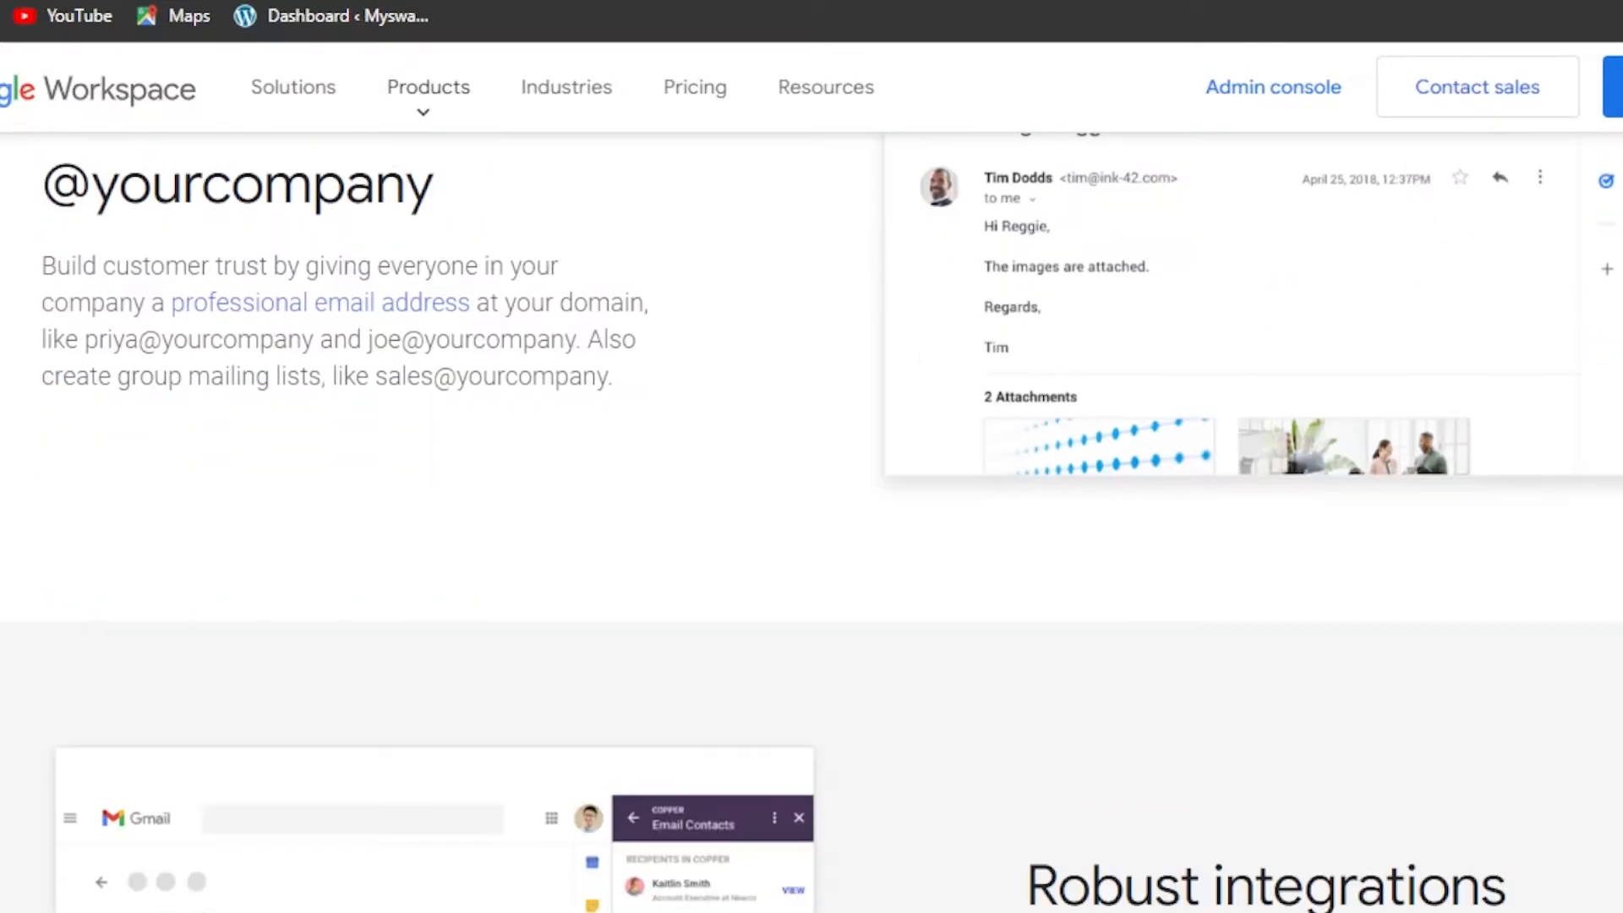
scroll(812, 507, down, 12)
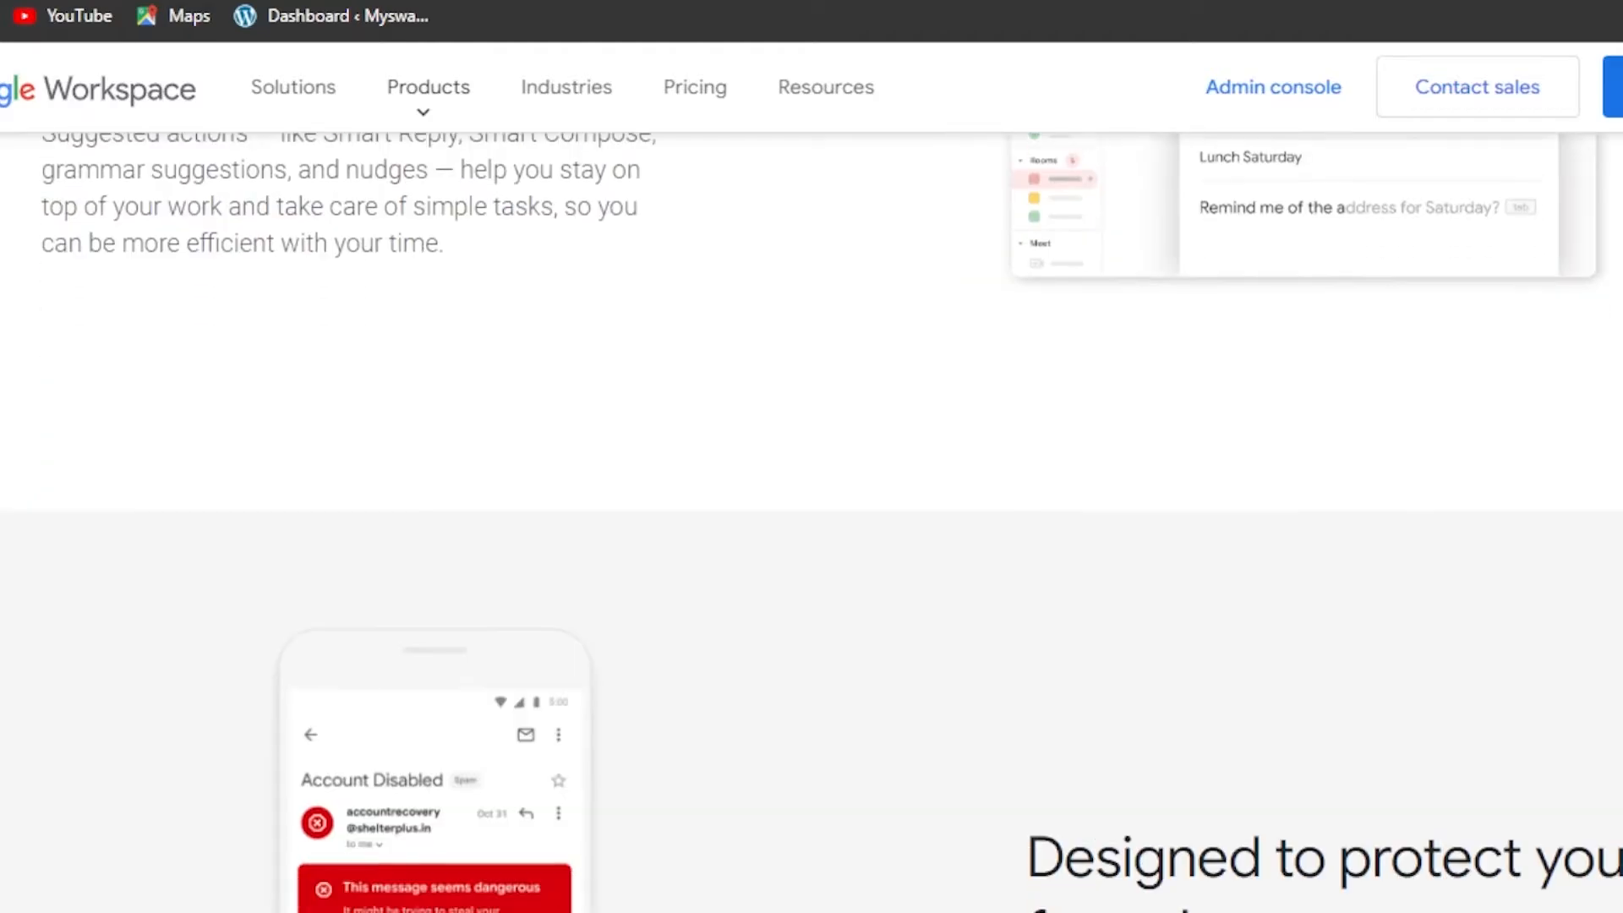
scroll(812, 507, down, 3)
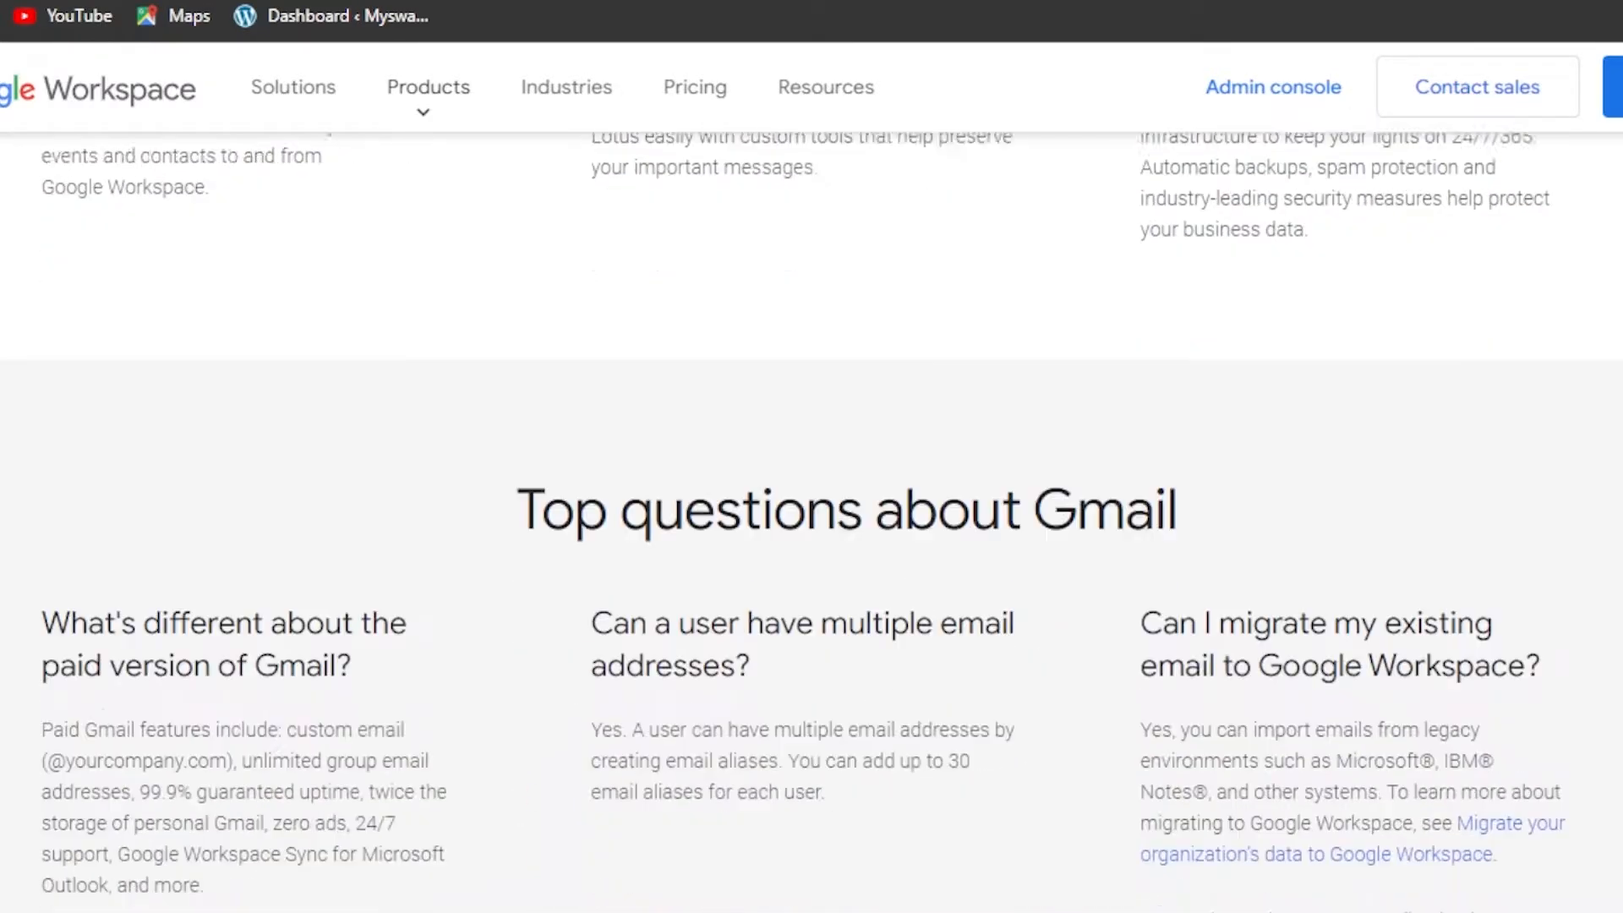
scroll(812, 508, up, 20)
scroll(811, 507, up, 5)
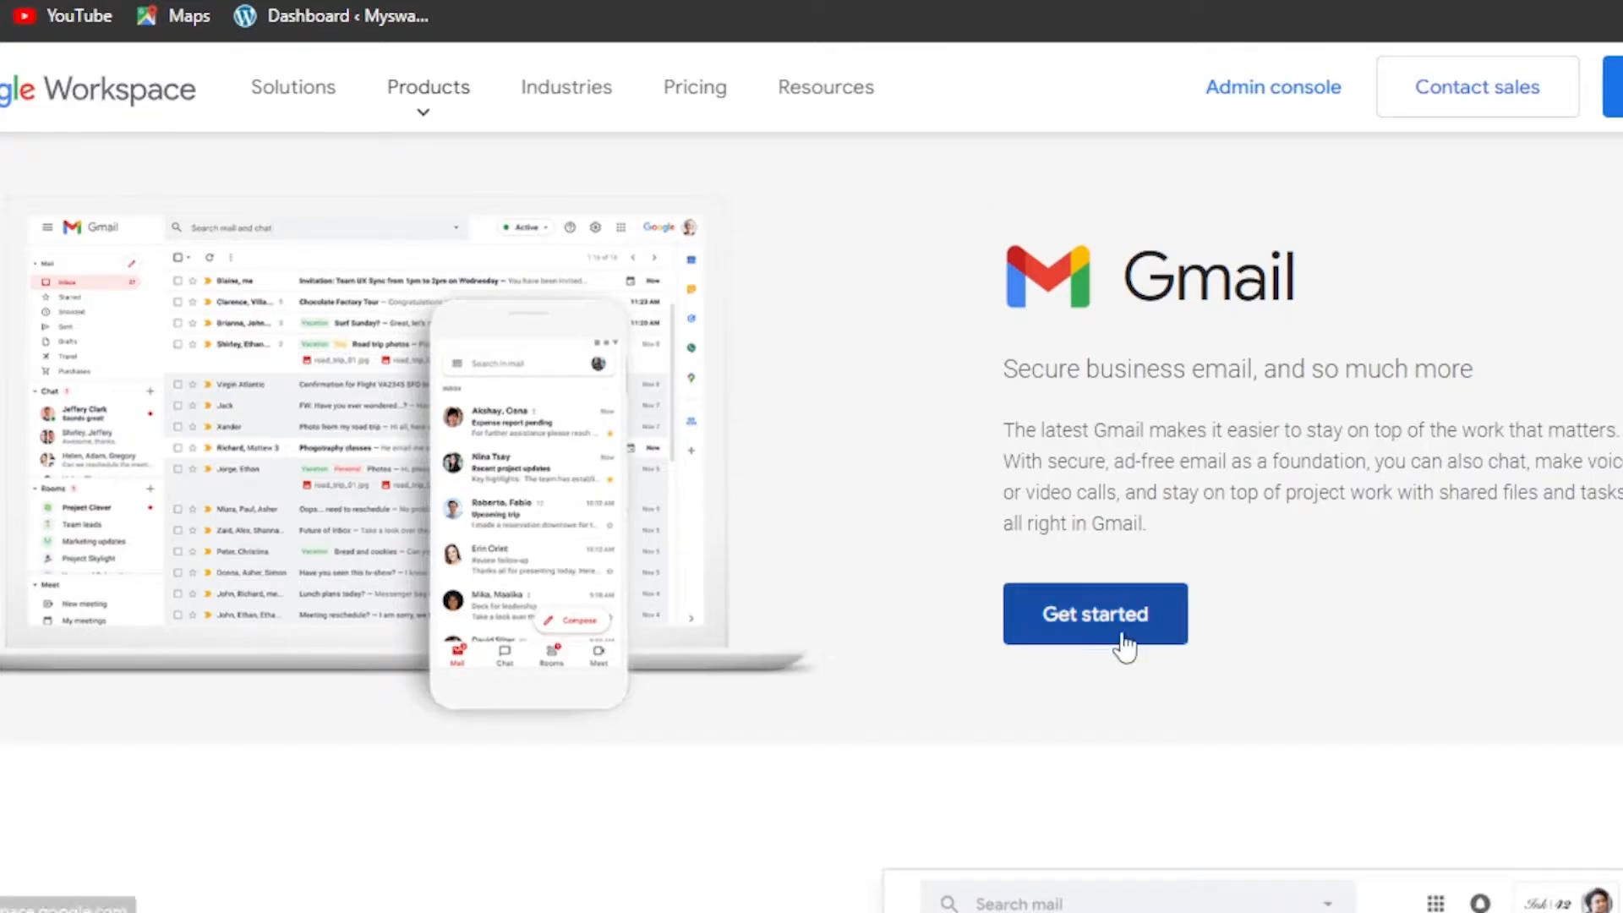
click(1076, 635)
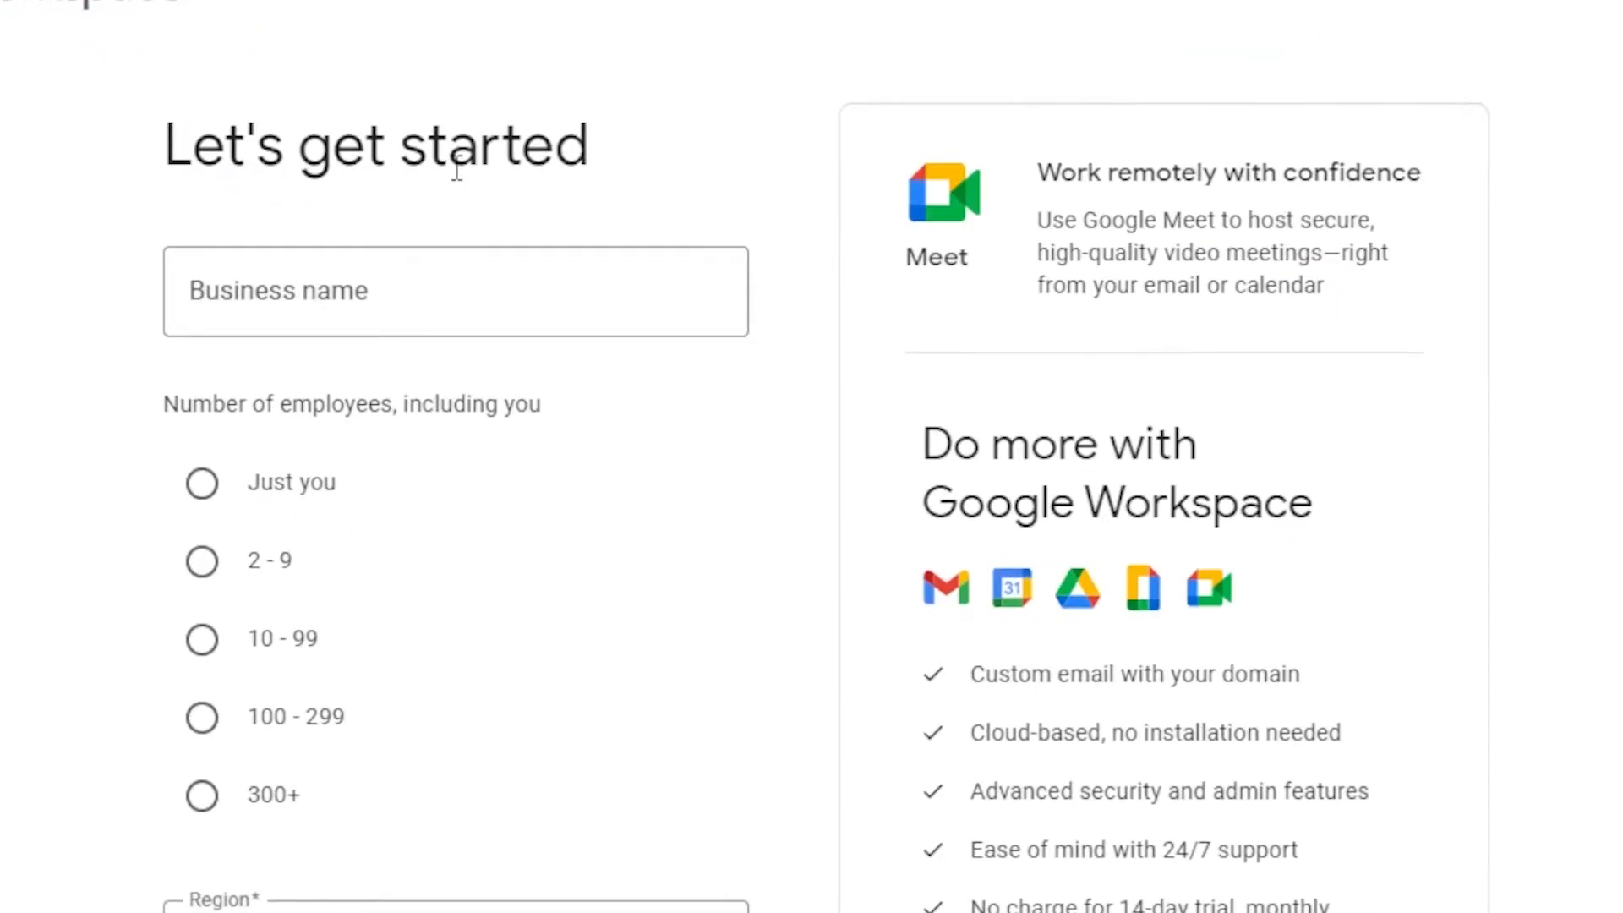
Enter business name SwayCloset.com, pick 2 - 9 employees and region Pakistan, then continue
click(388, 303)
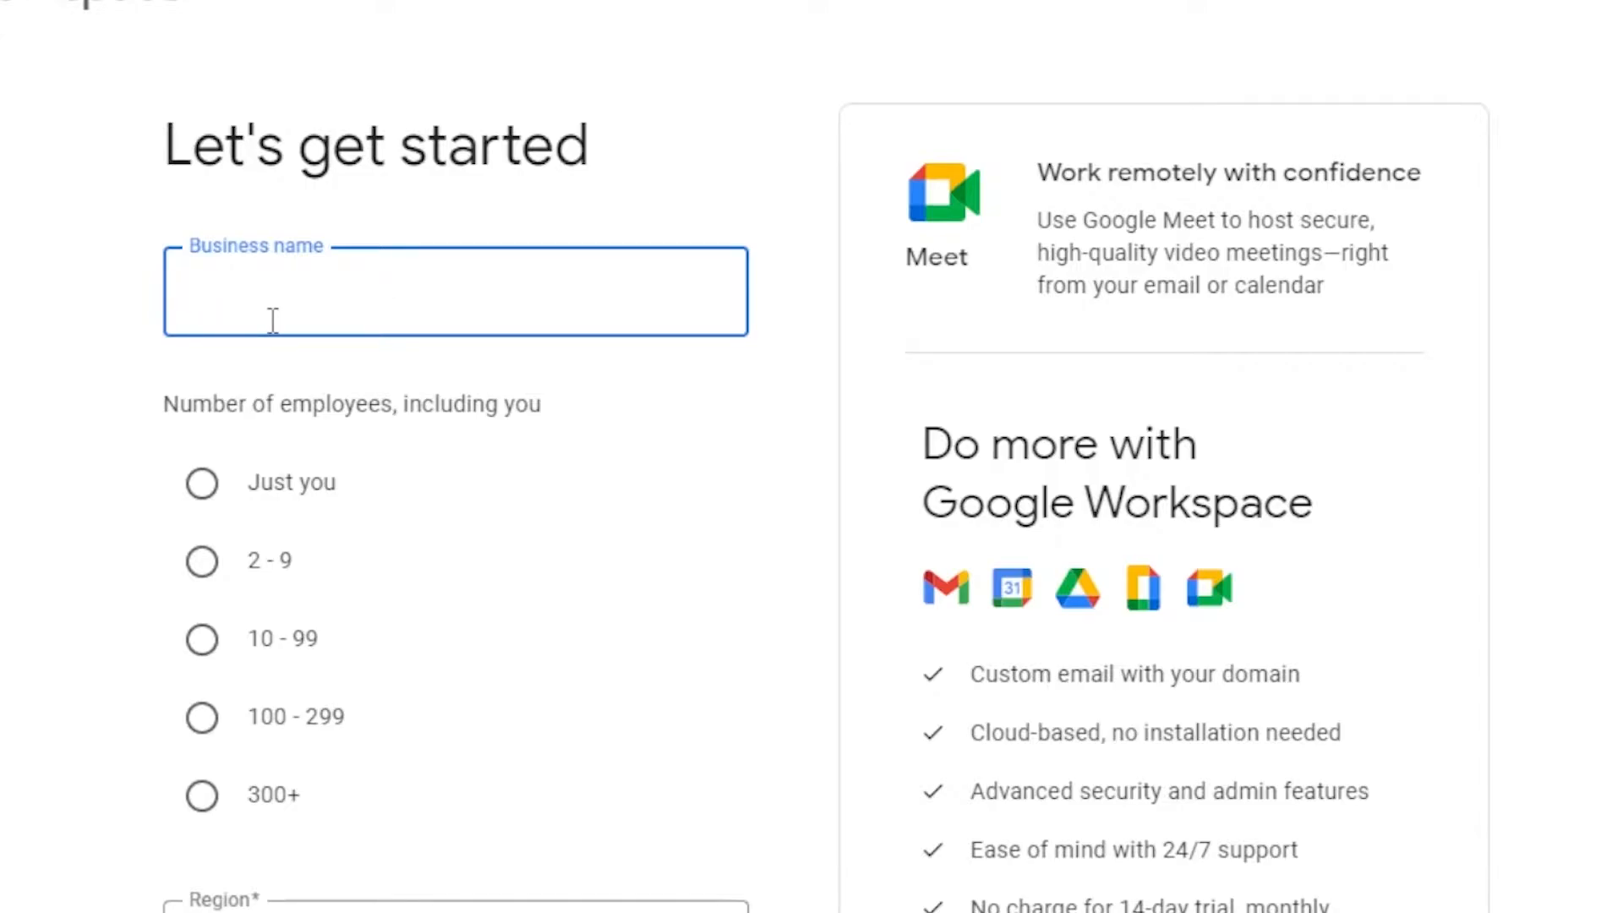
text(SwayCloset.com)
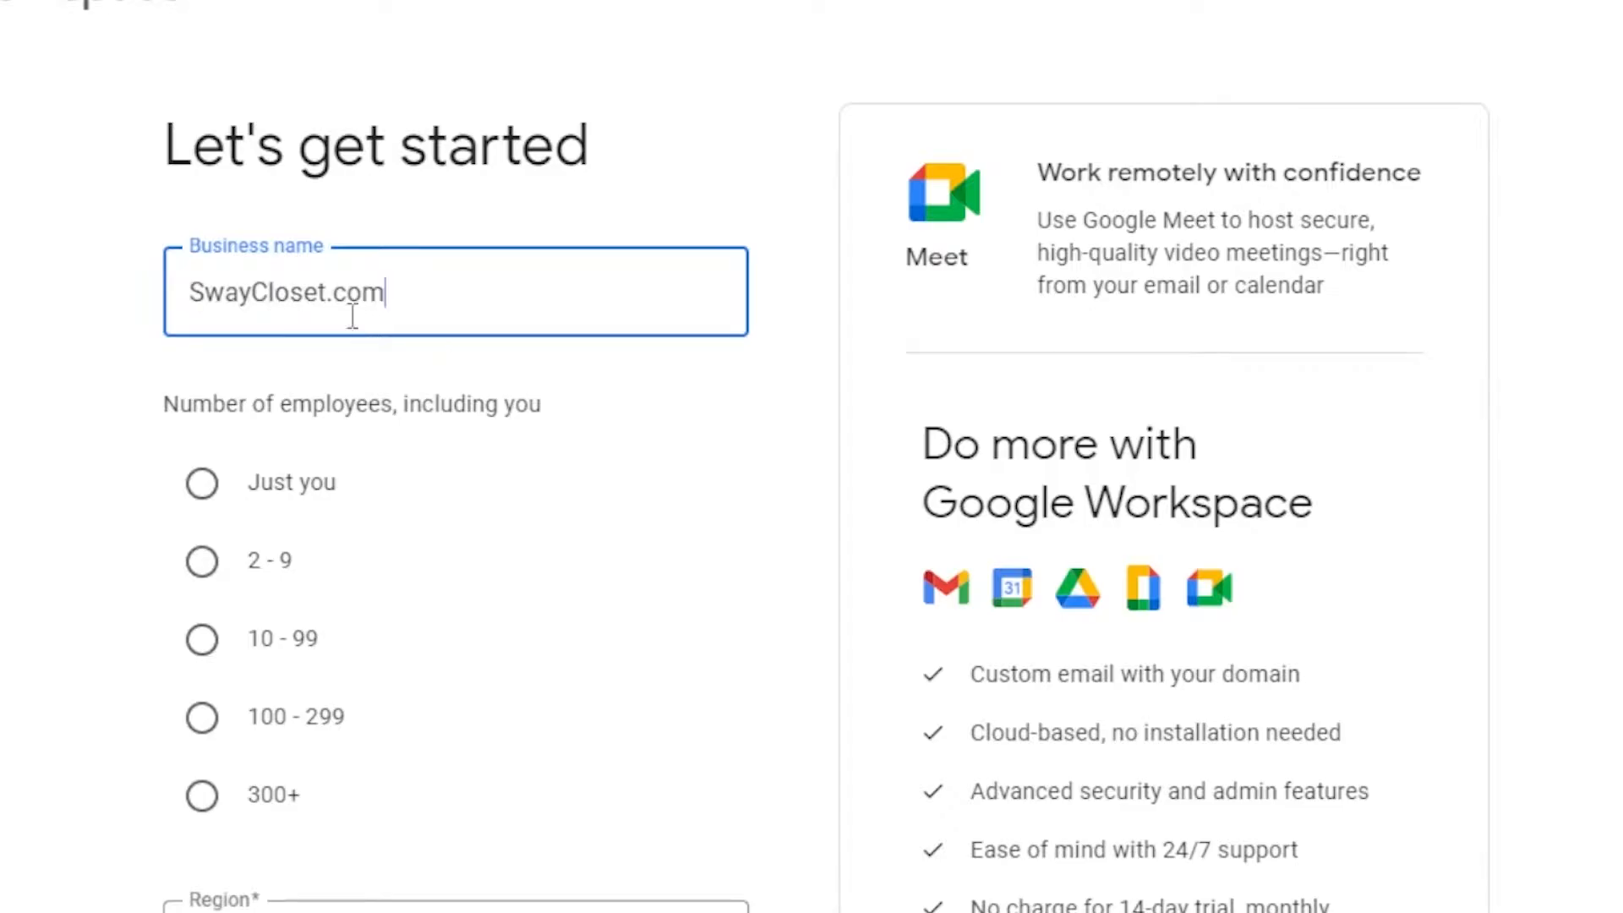
scroll(1617, 404, down, 2)
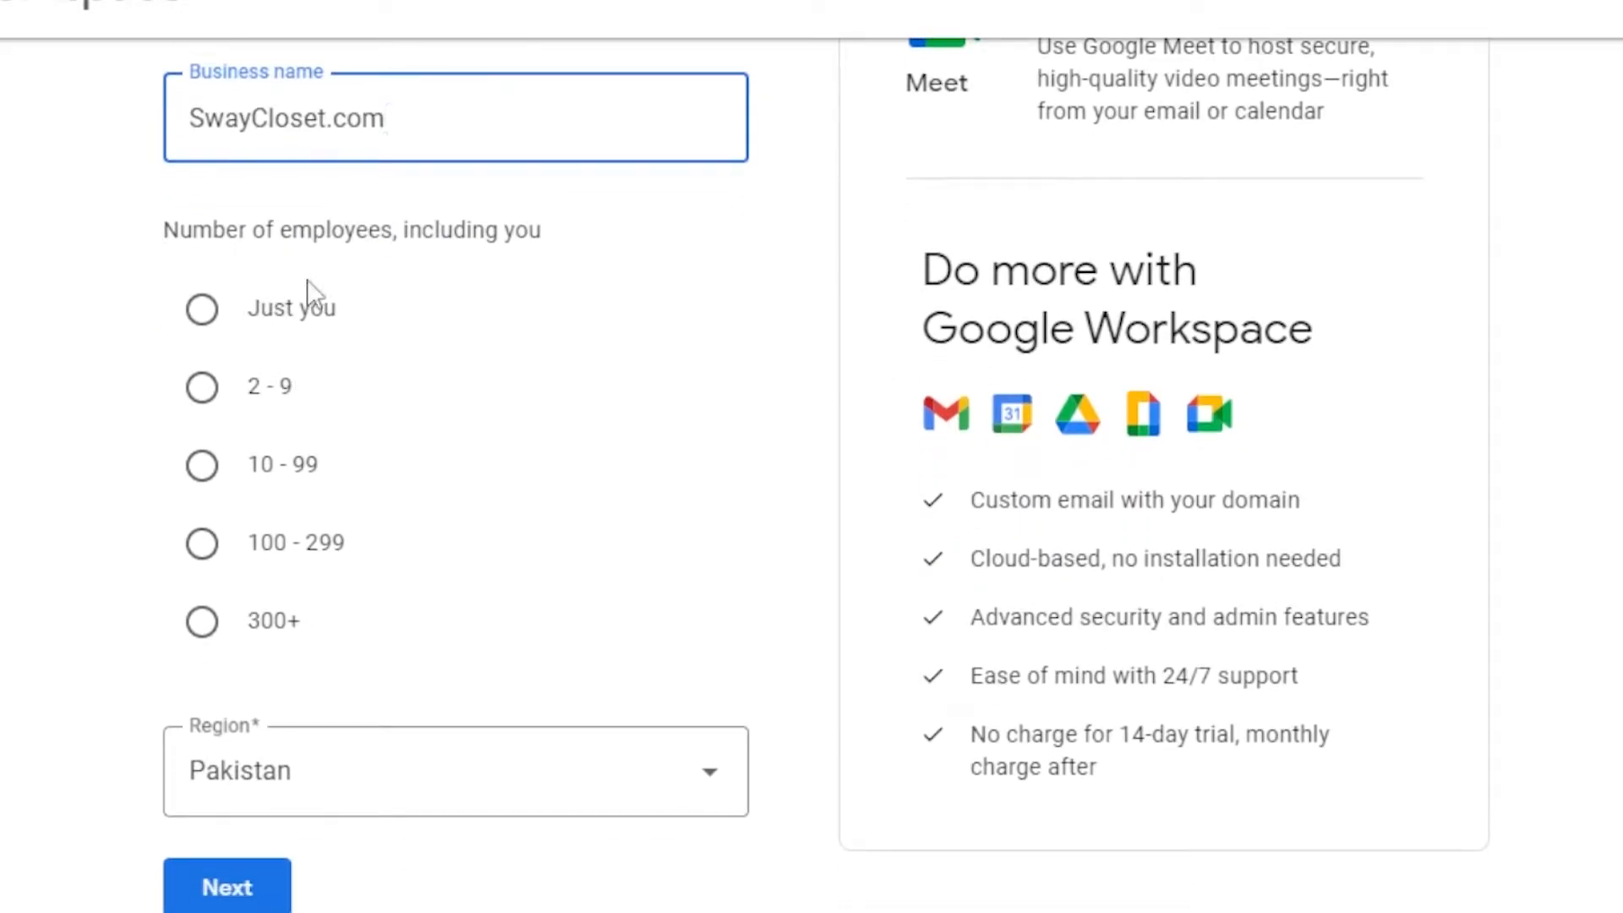
click(209, 398)
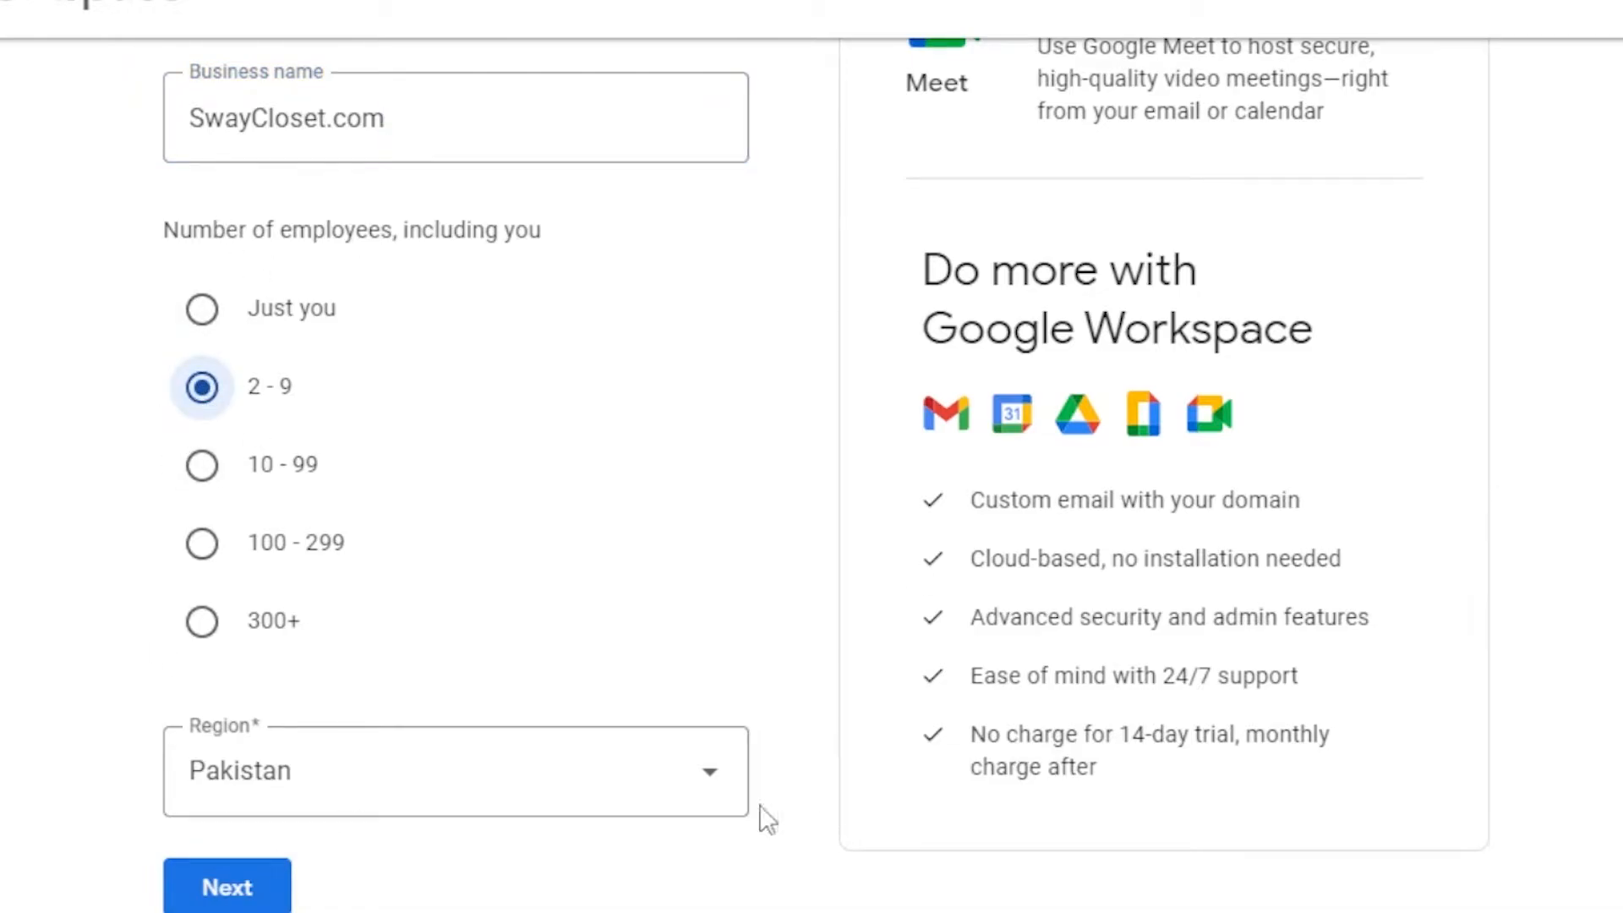
click(542, 799)
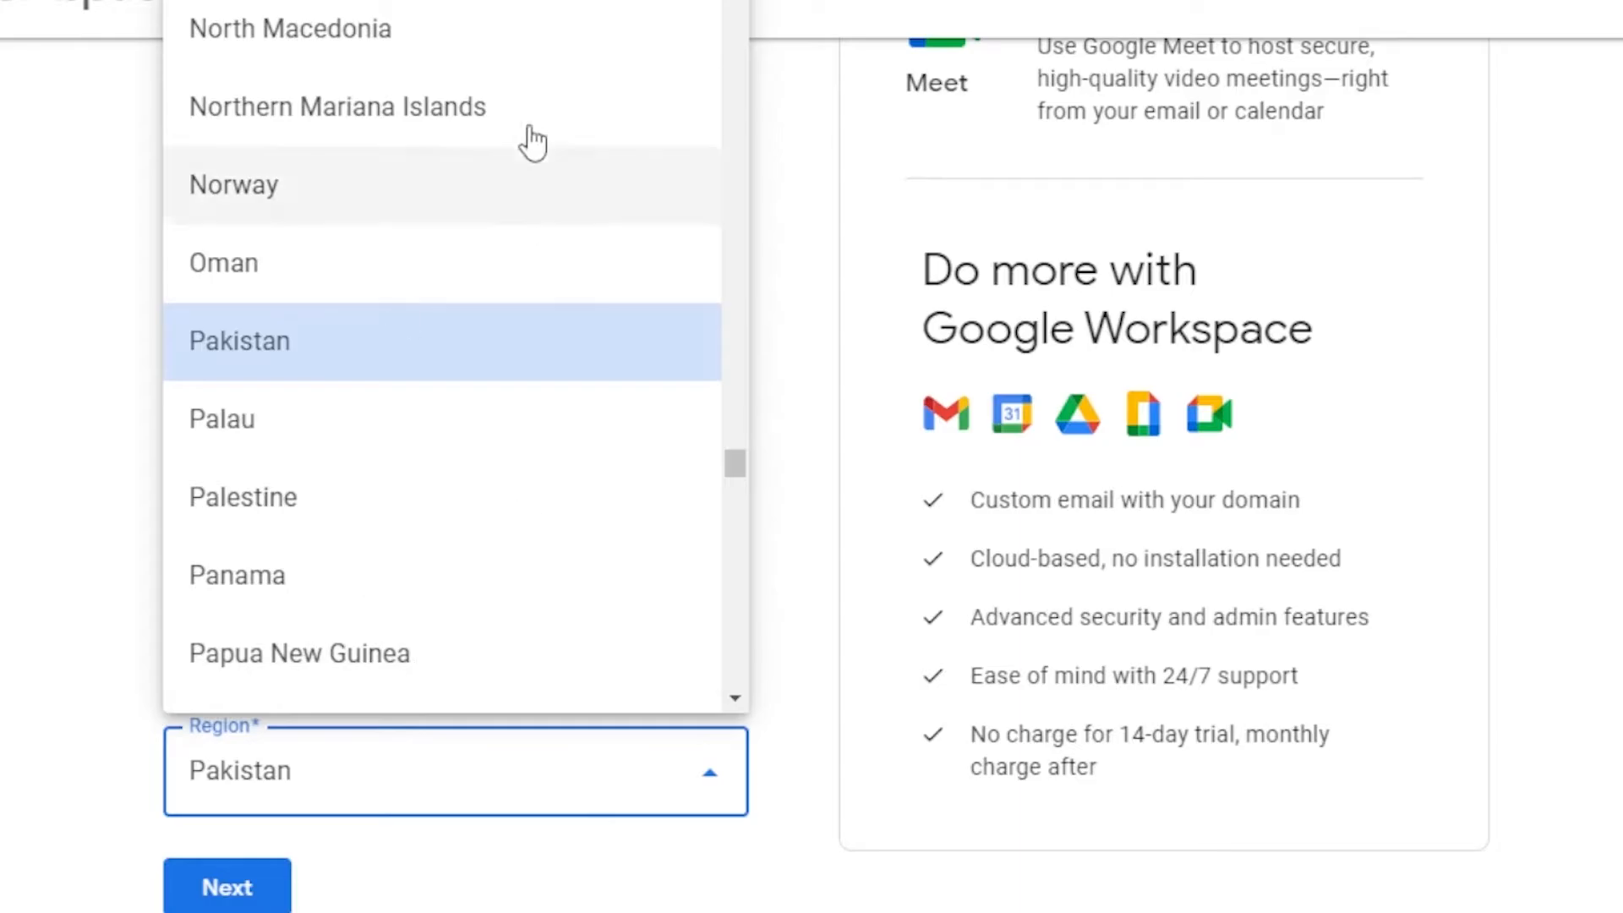
drag(735, 464, 759, 352)
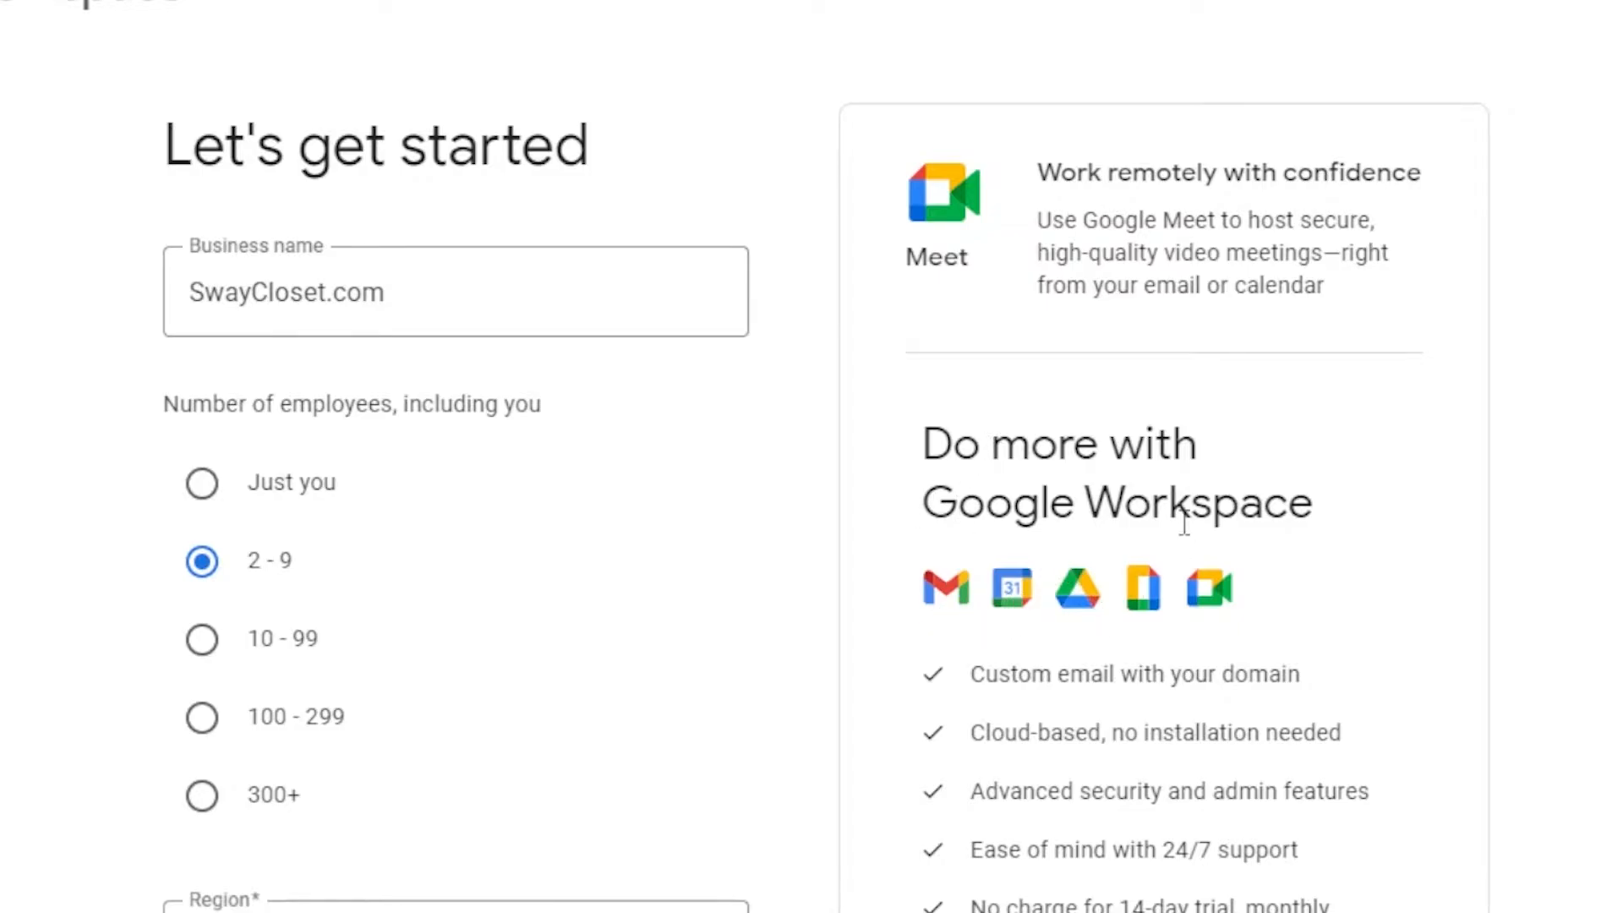
scroll(812, 474, down, 2)
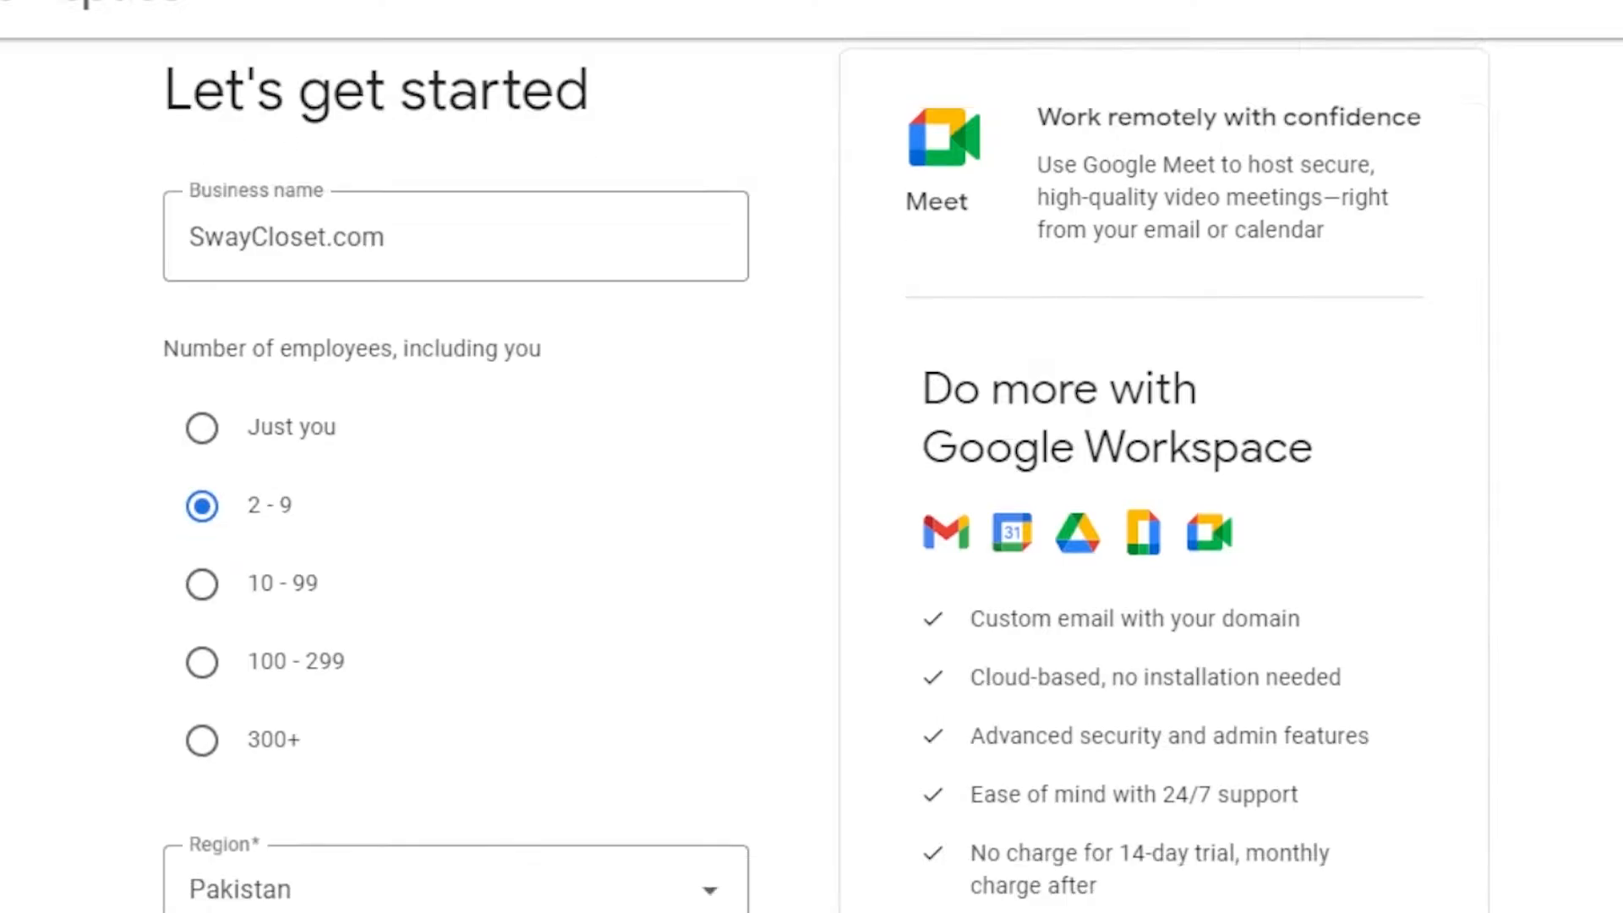
click(233, 894)
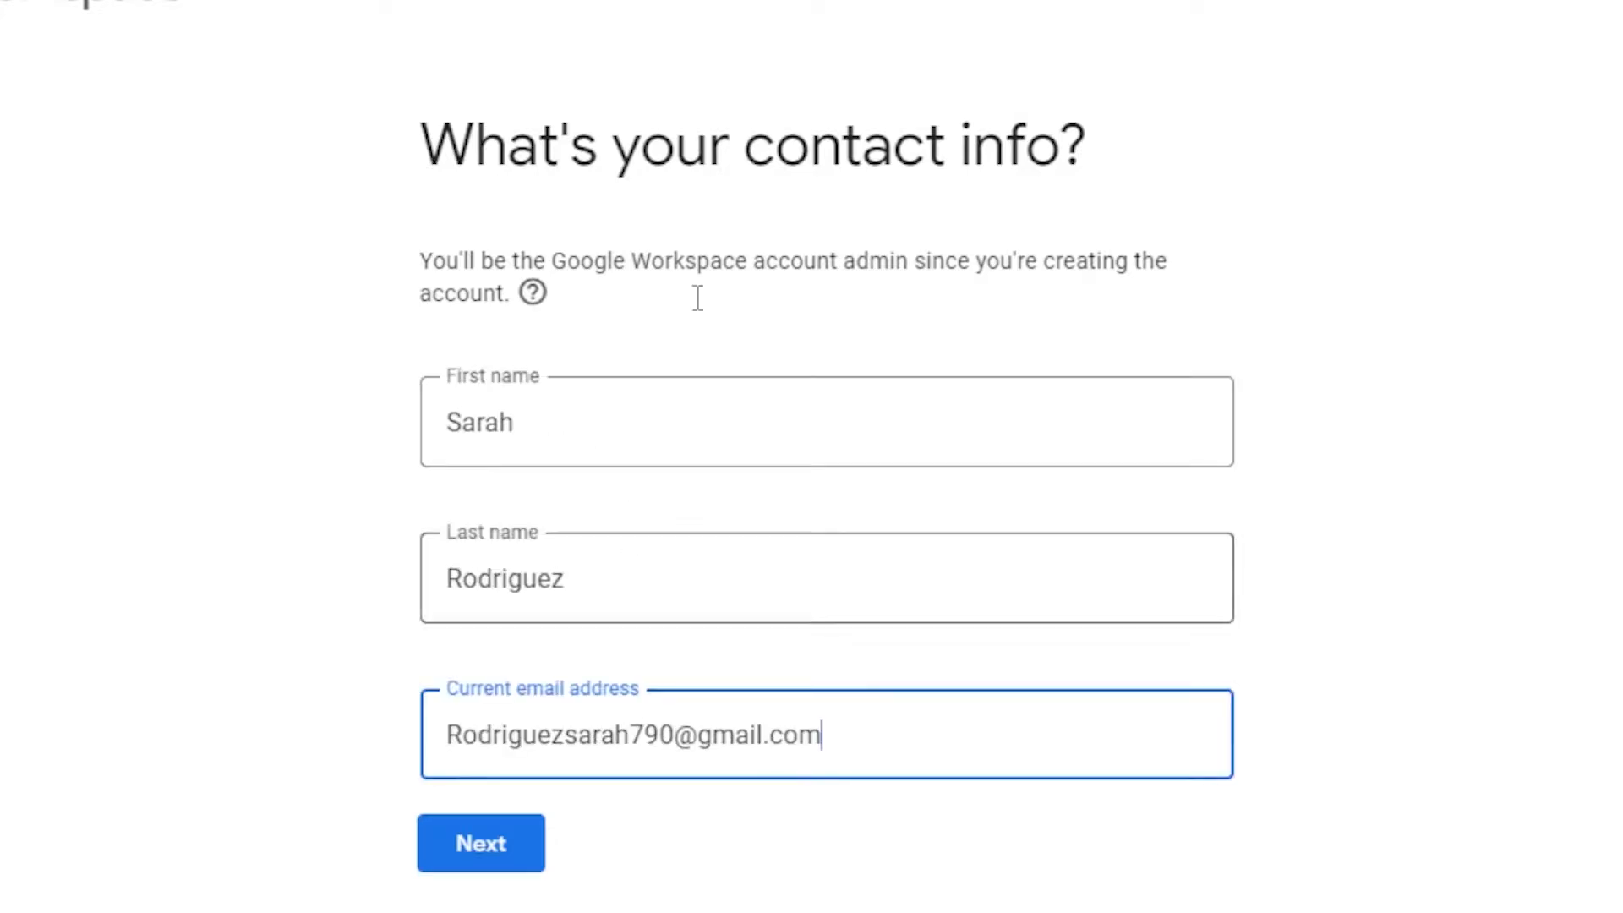
Submit the admin's first name, last name and current email with Next
click(496, 850)
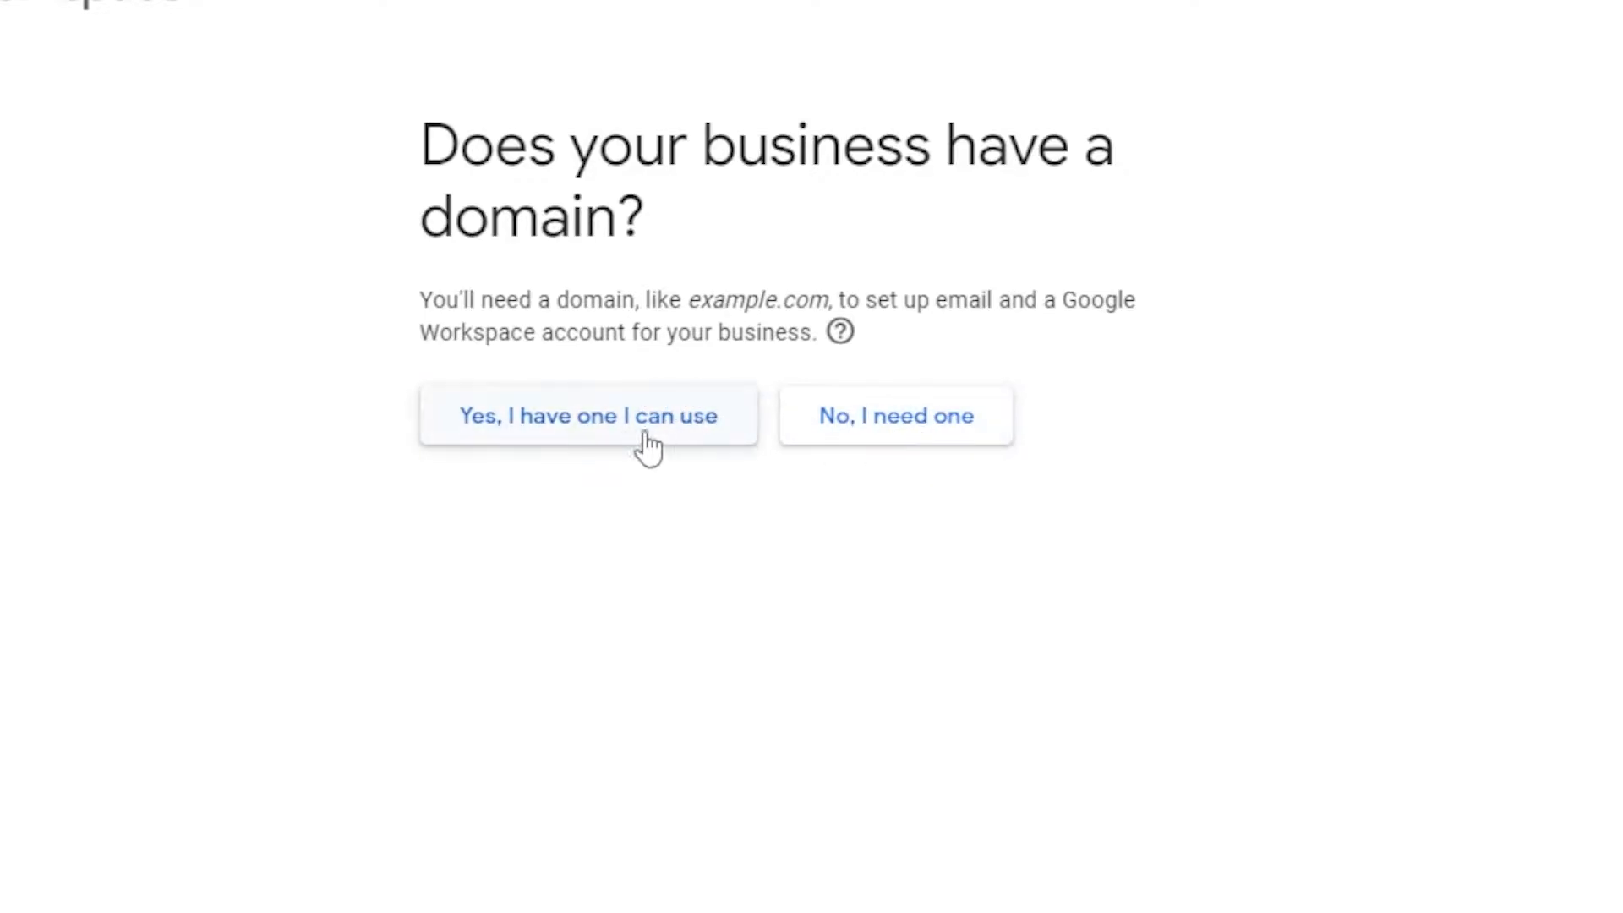
Choose to get a new domain and search for Swaycloset.com
click(869, 436)
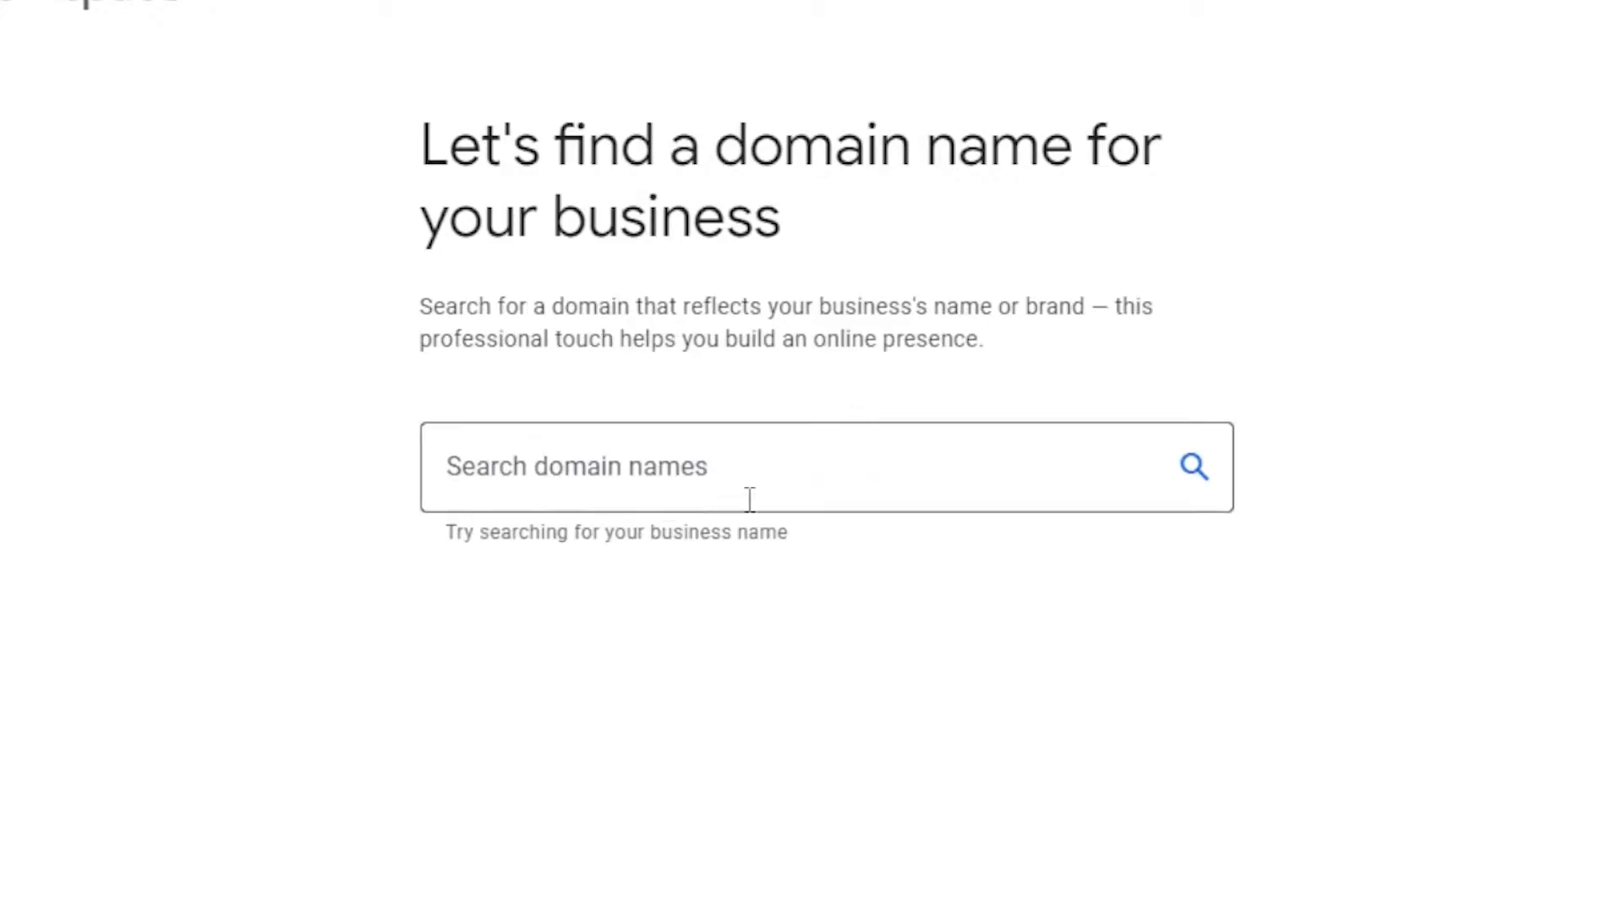
click(724, 485)
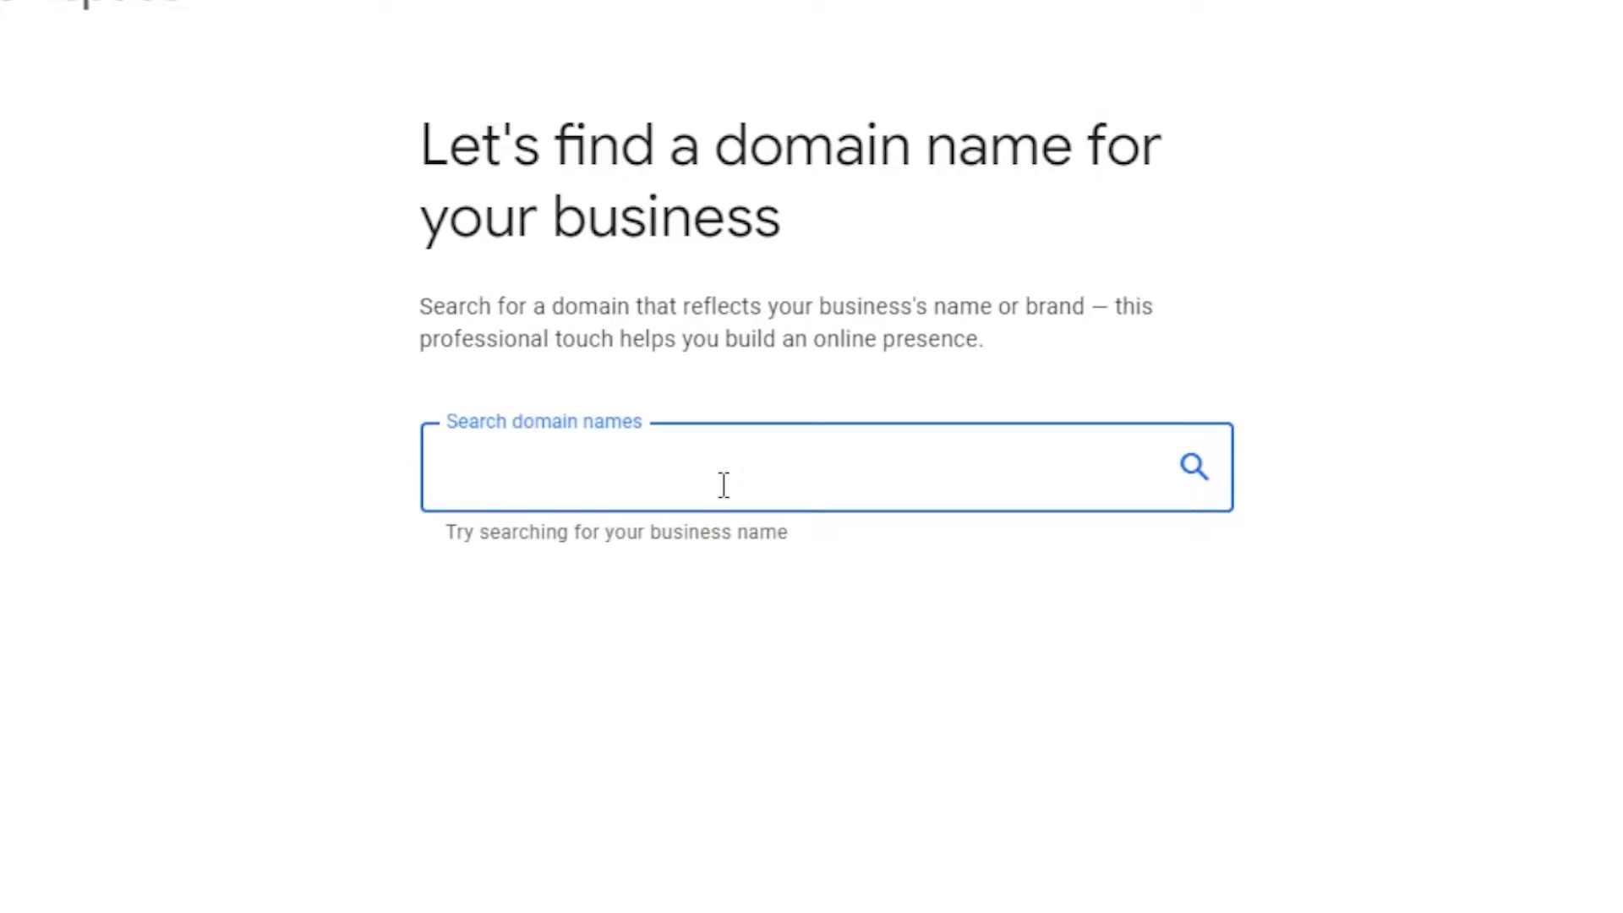
text(Swa)
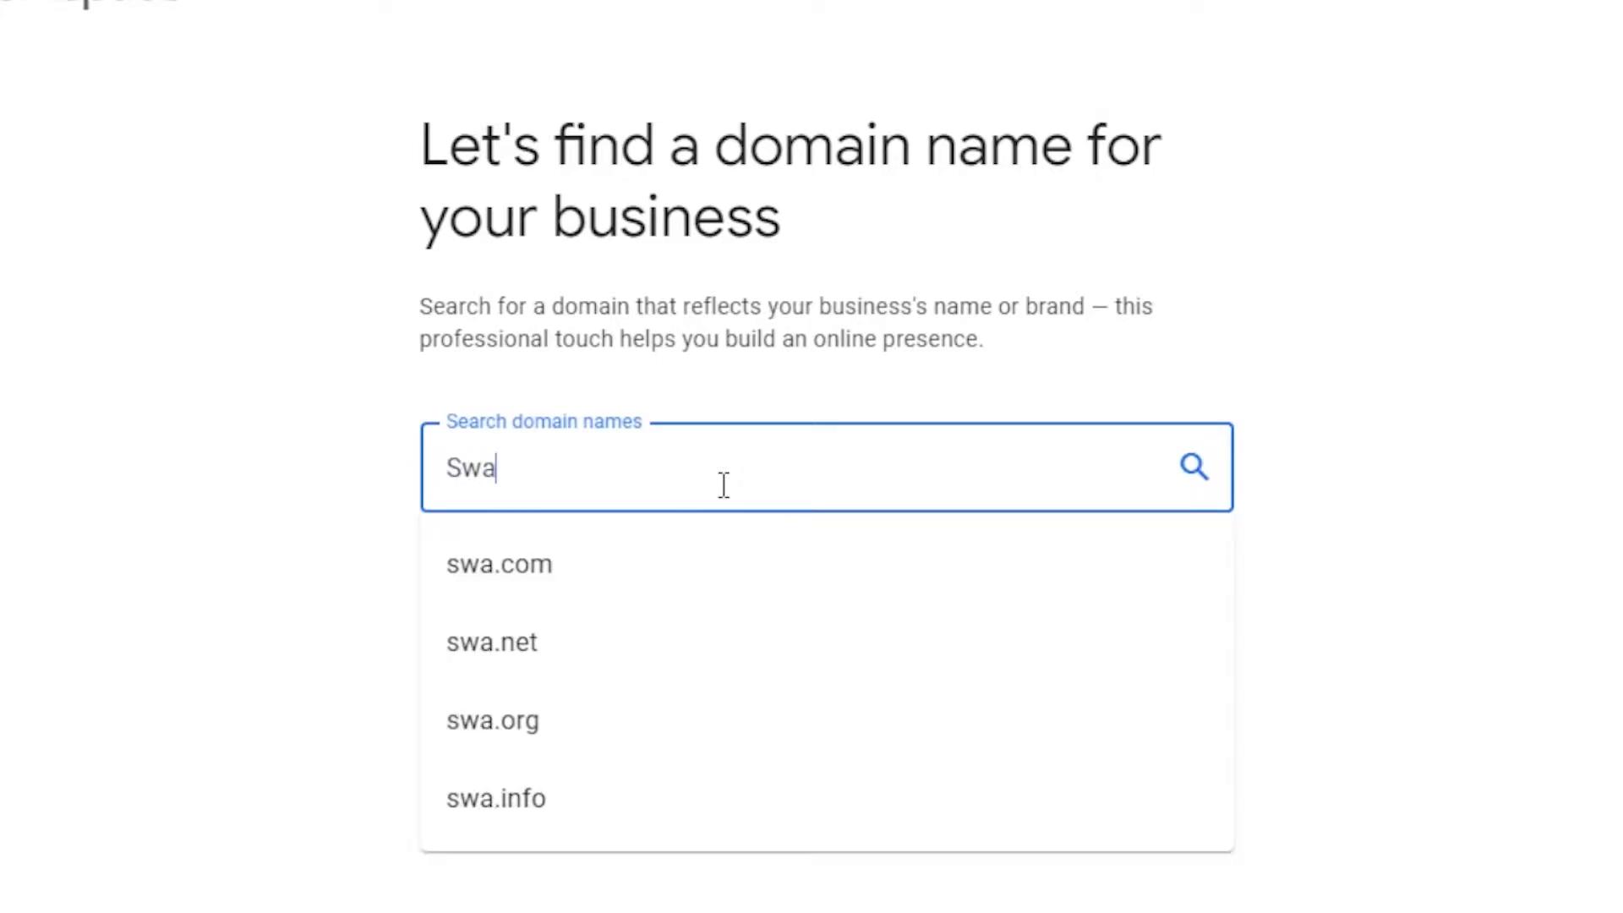
text(yclose)
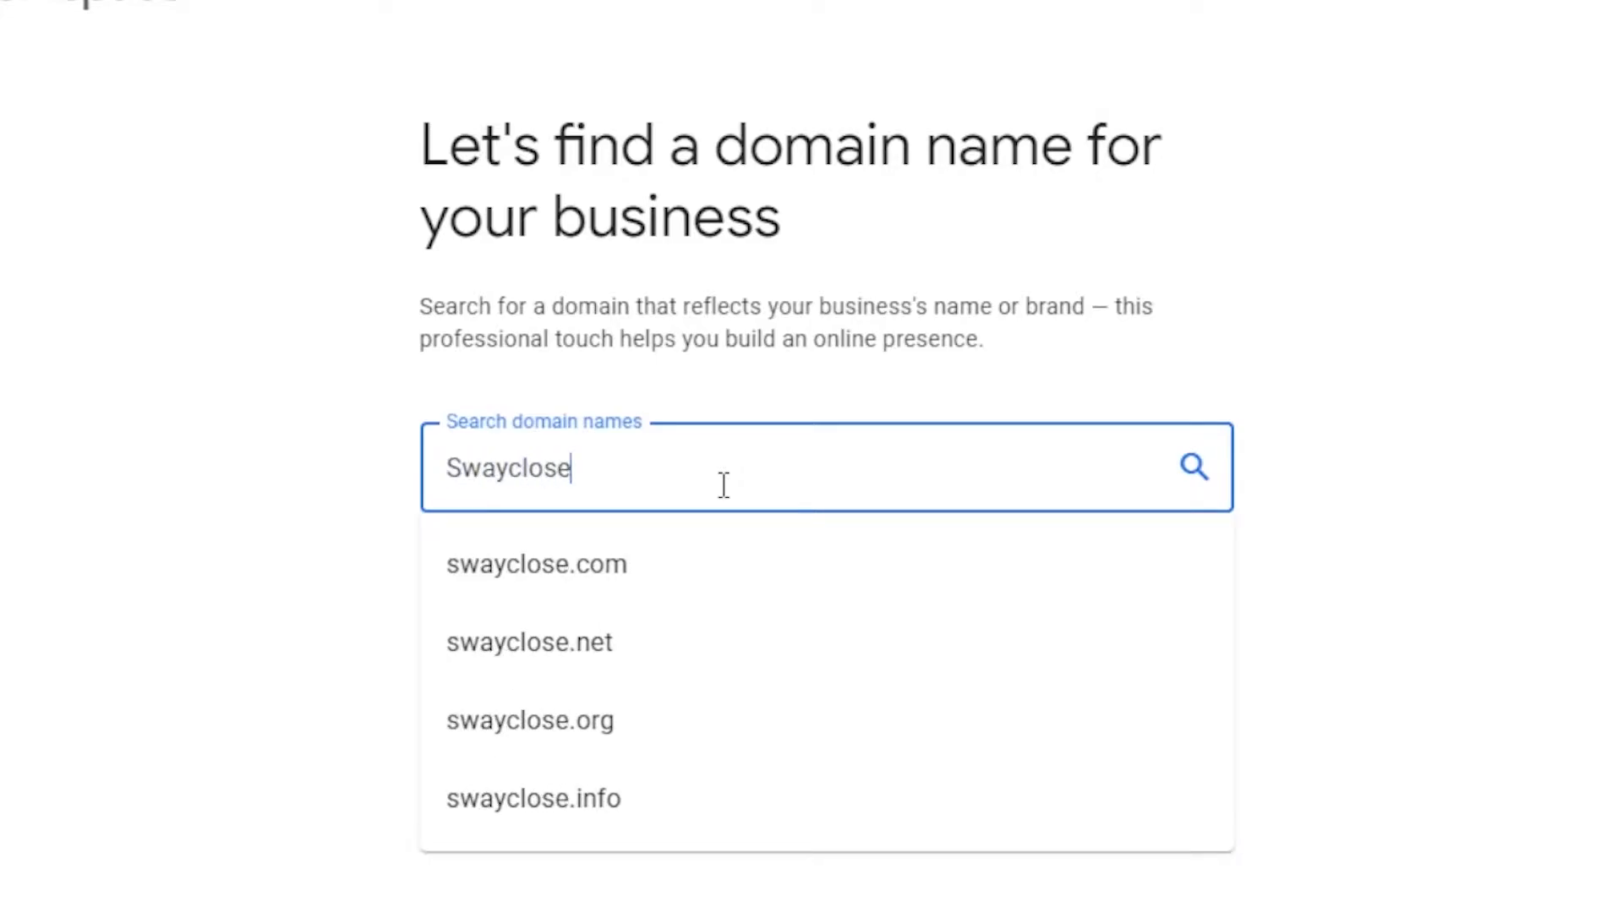
text(t.com)
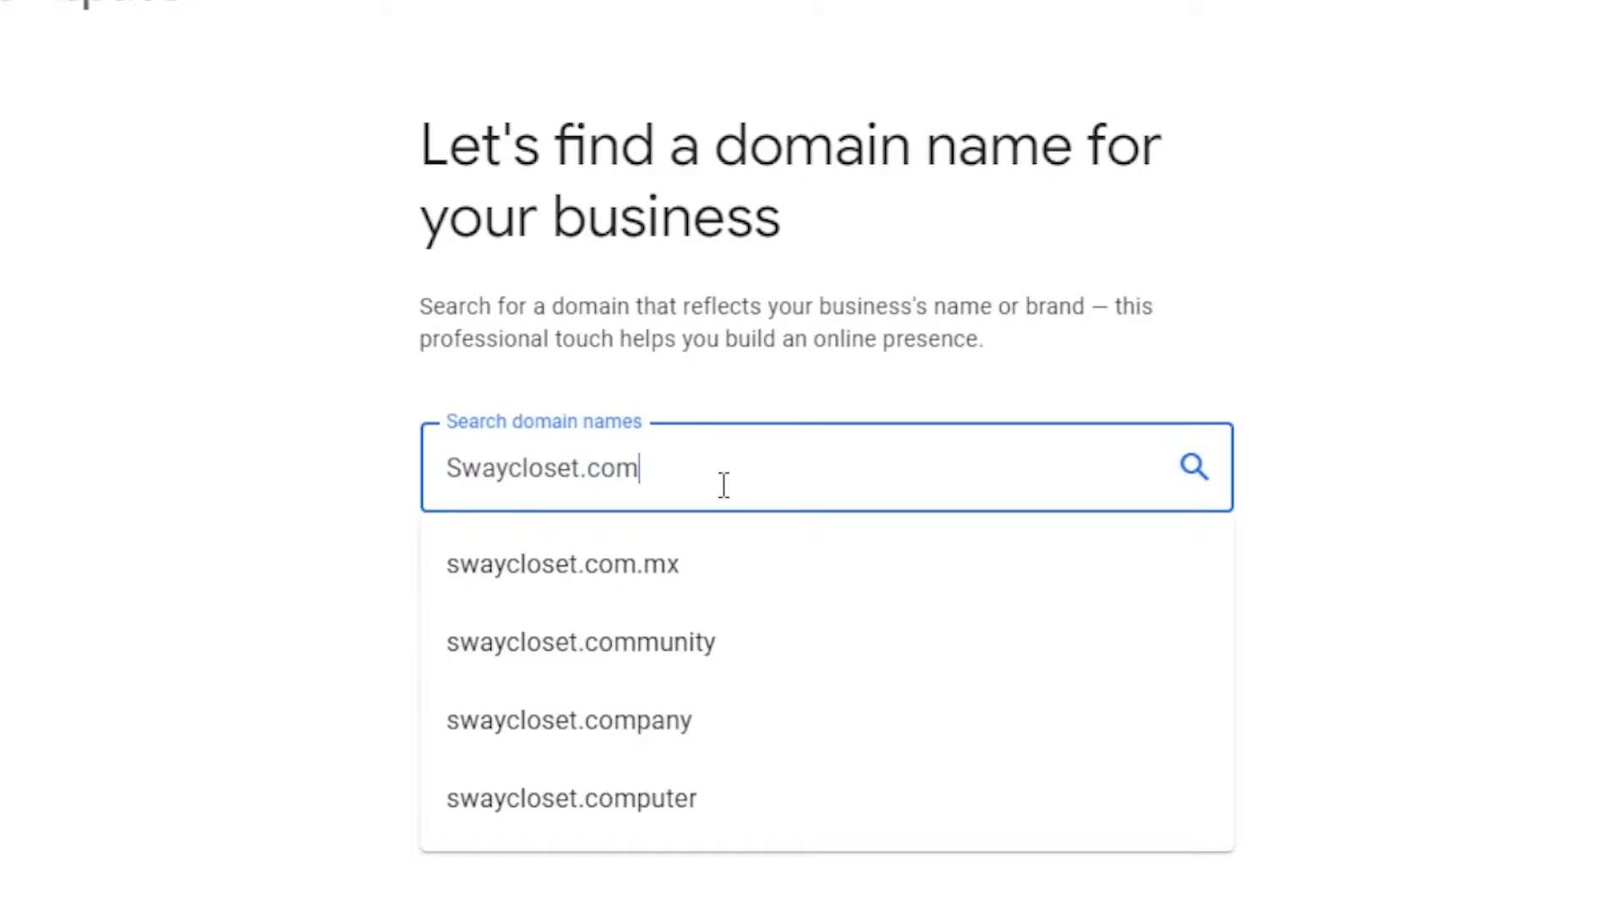
key(Return)
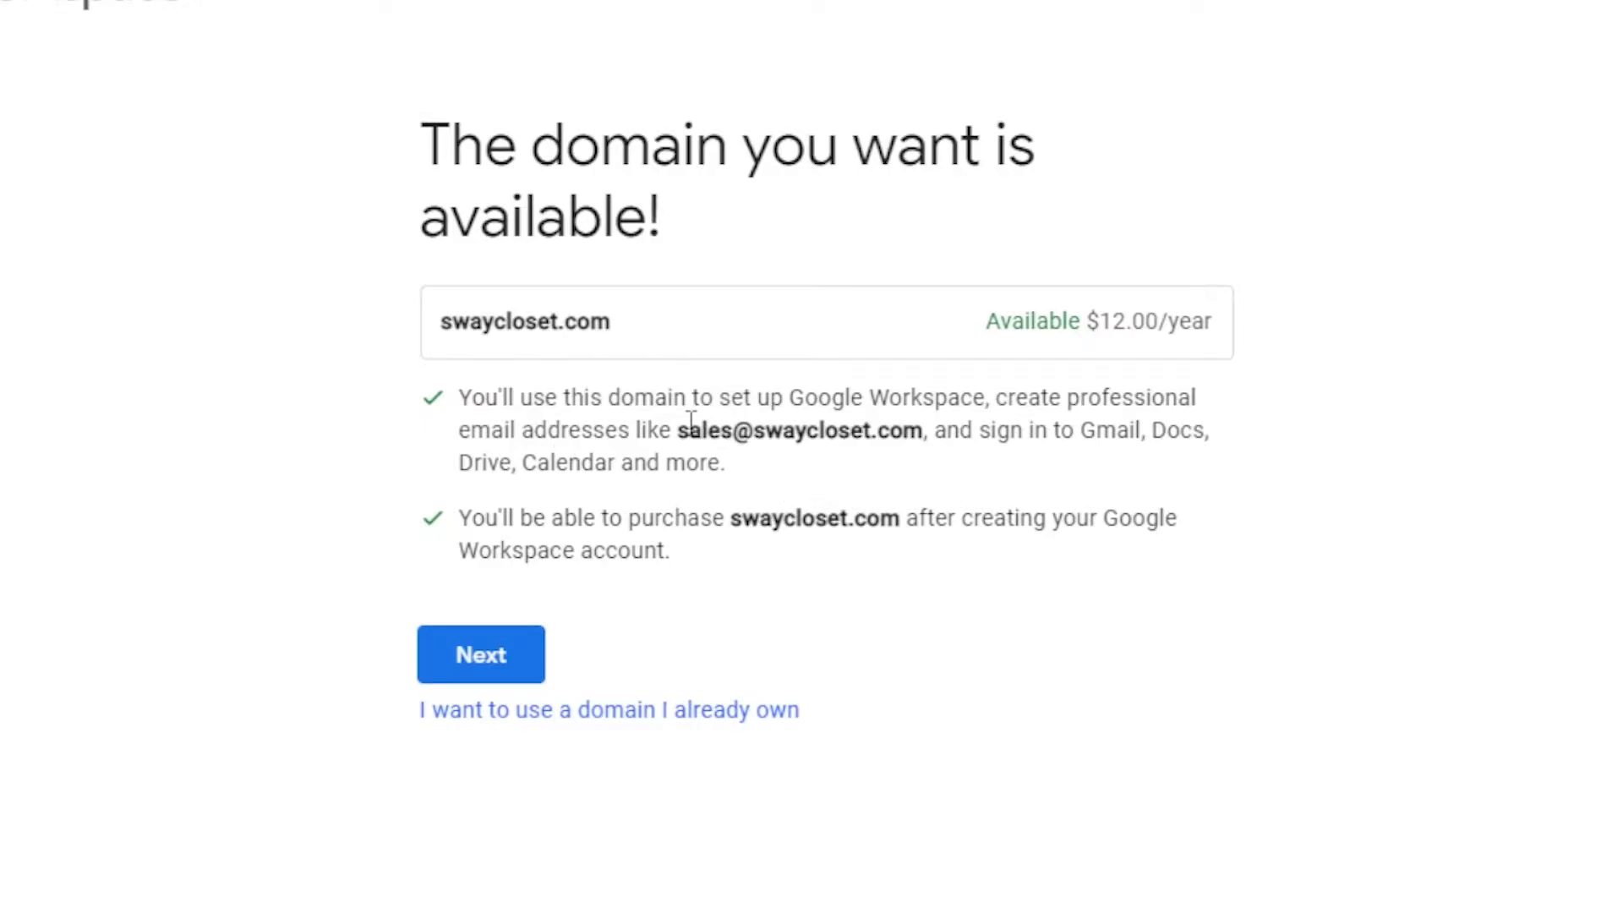
Review swaycloset.com's availability at $12.00/year, then return and trim the search term
drag(689, 427, 959, 431)
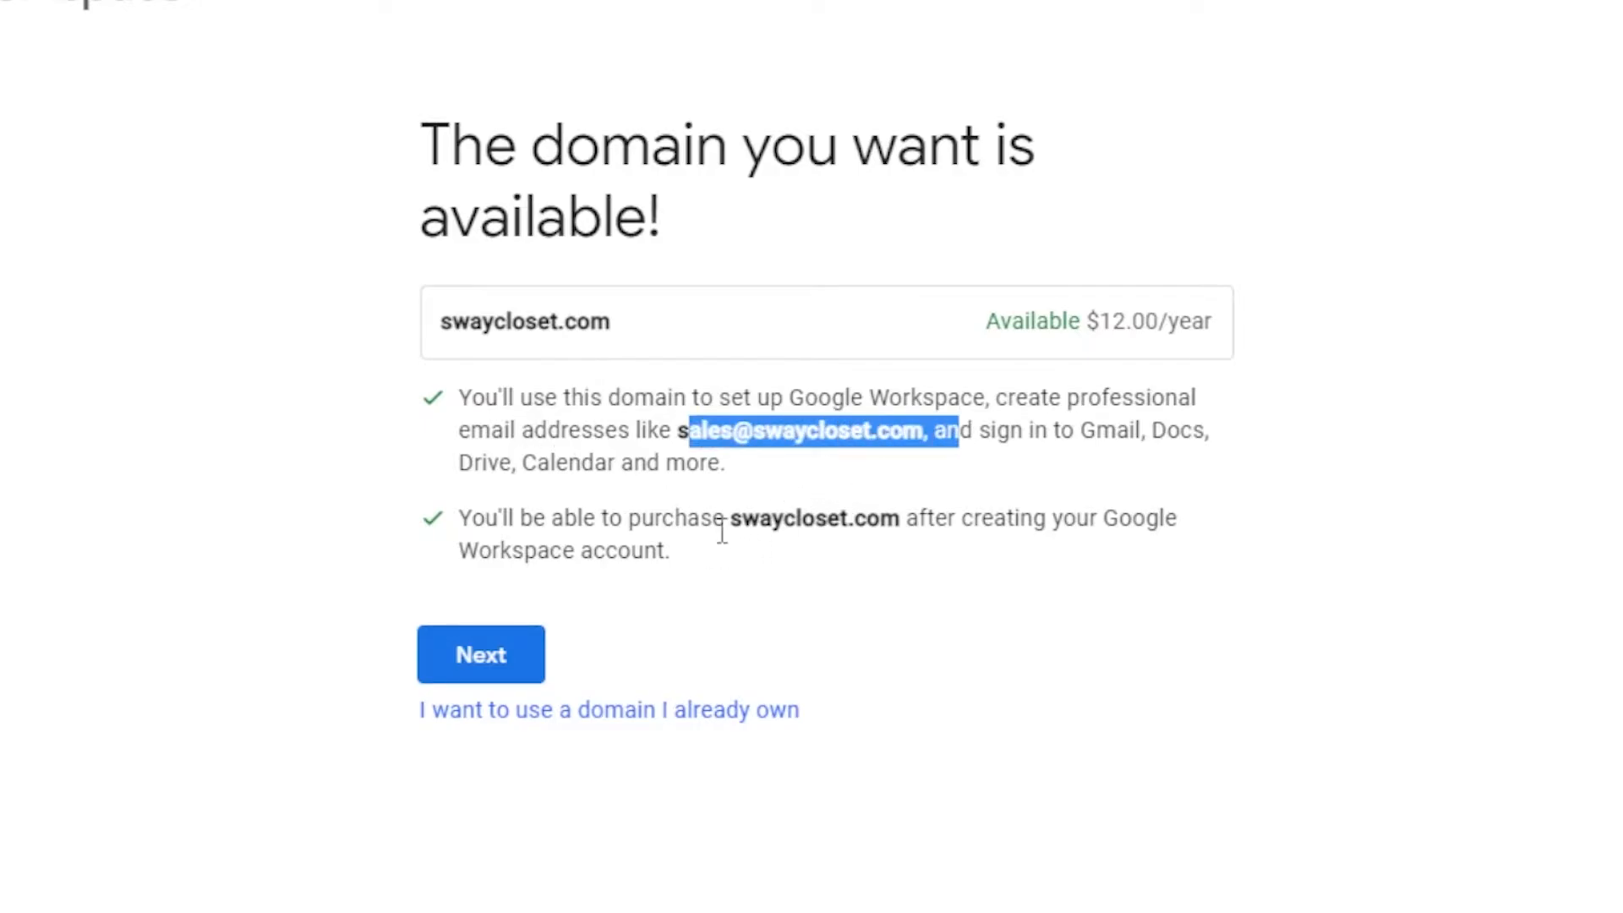
drag(715, 518, 974, 518)
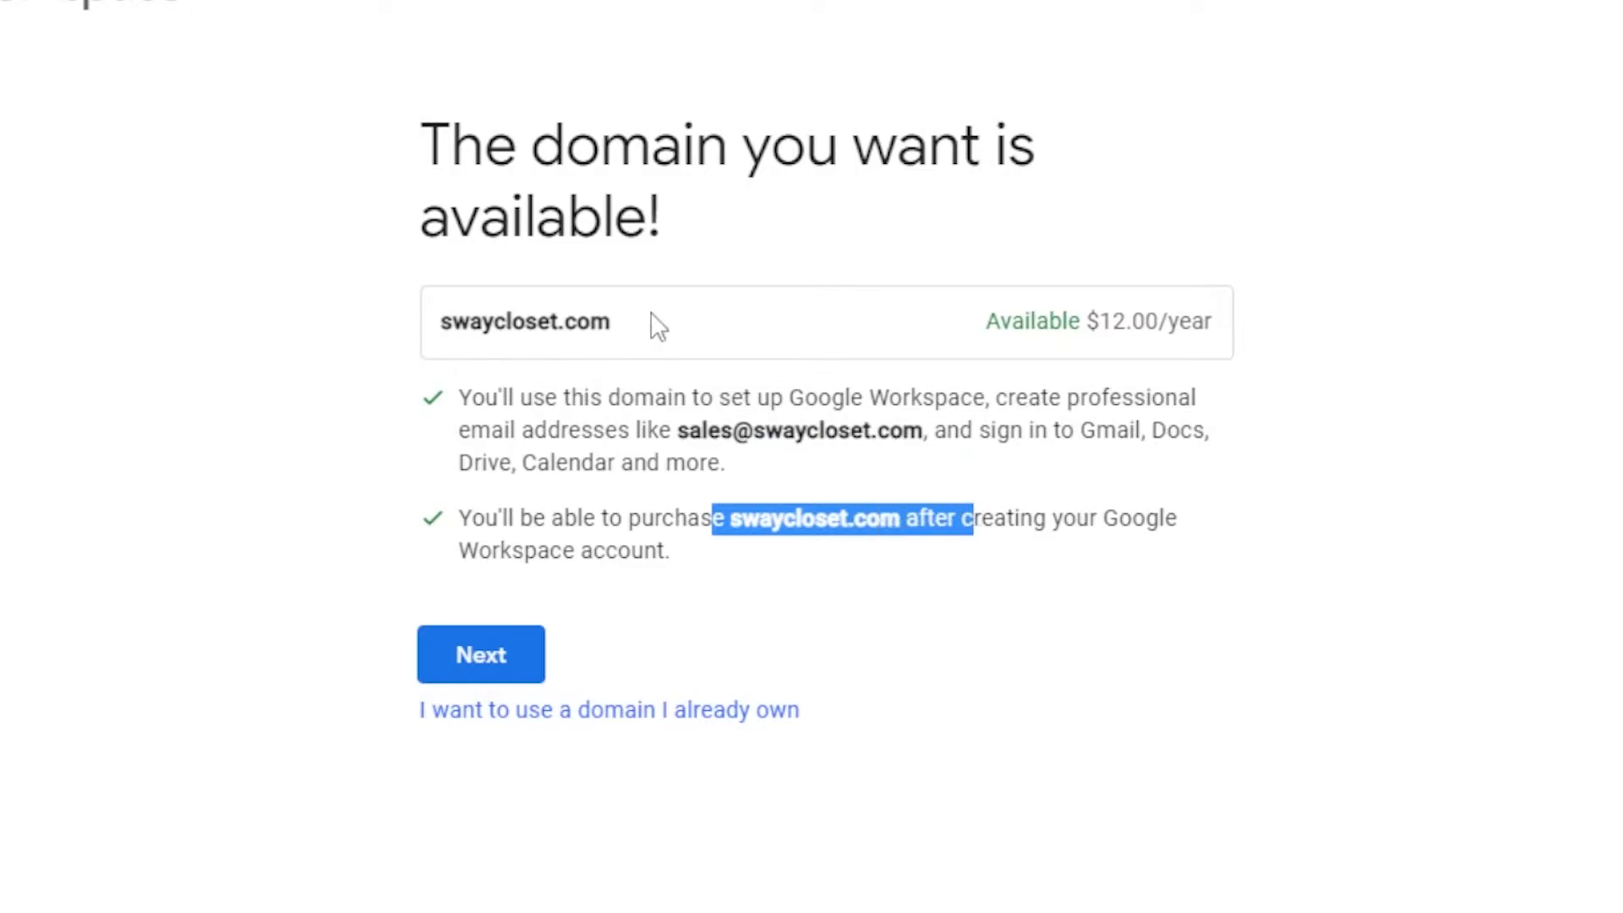
drag(1076, 321, 1209, 323)
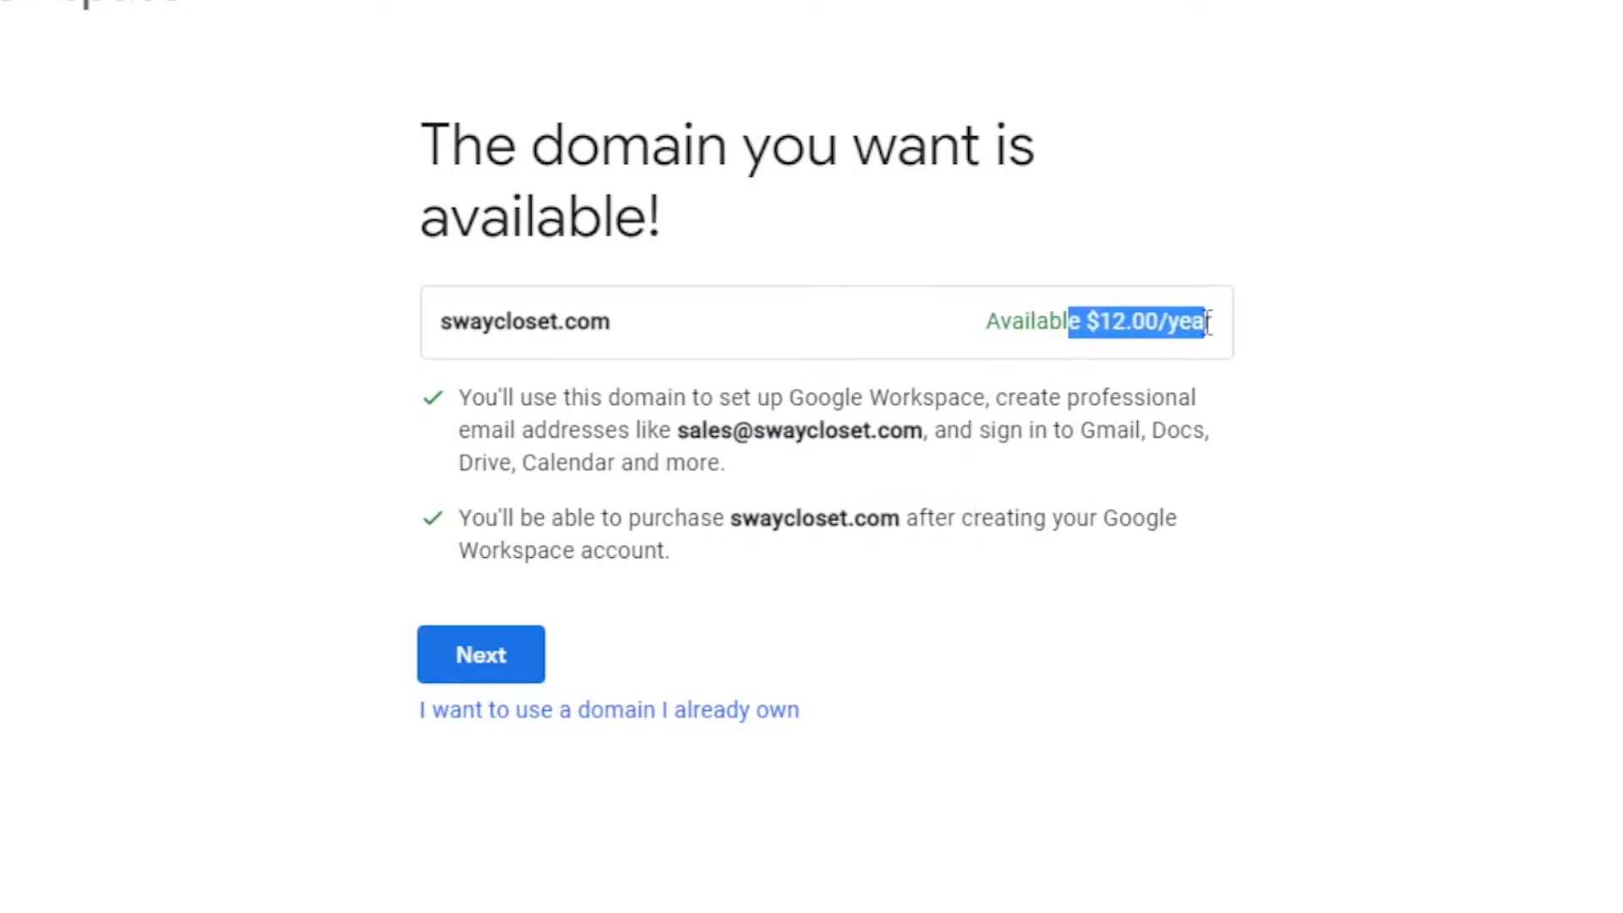
click(1230, 322)
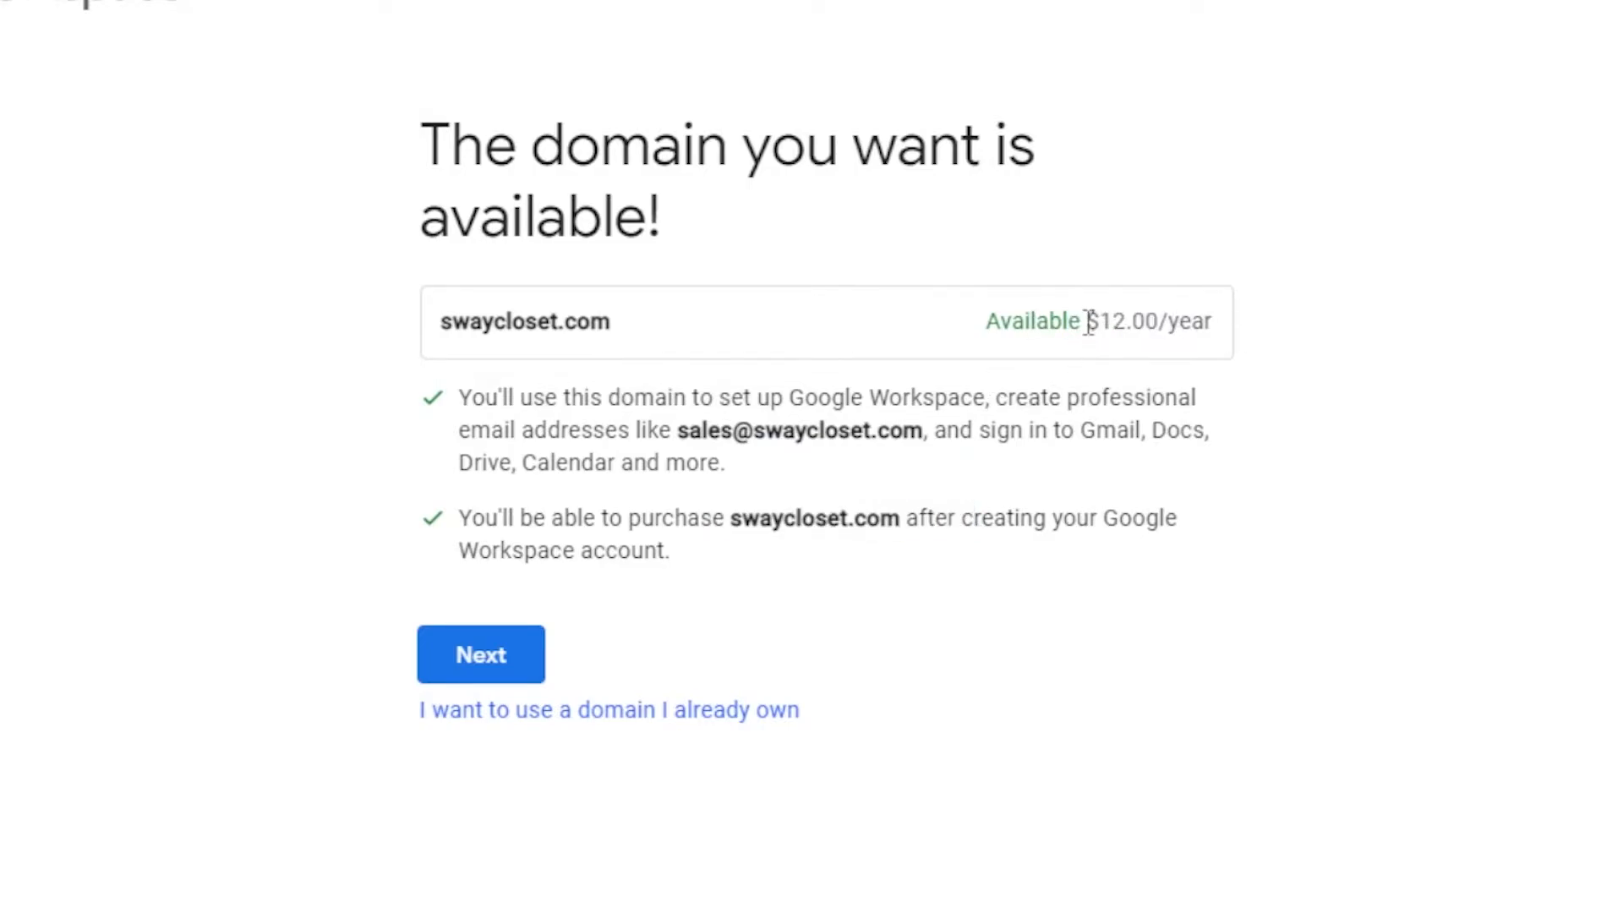
drag(1085, 321, 1217, 322)
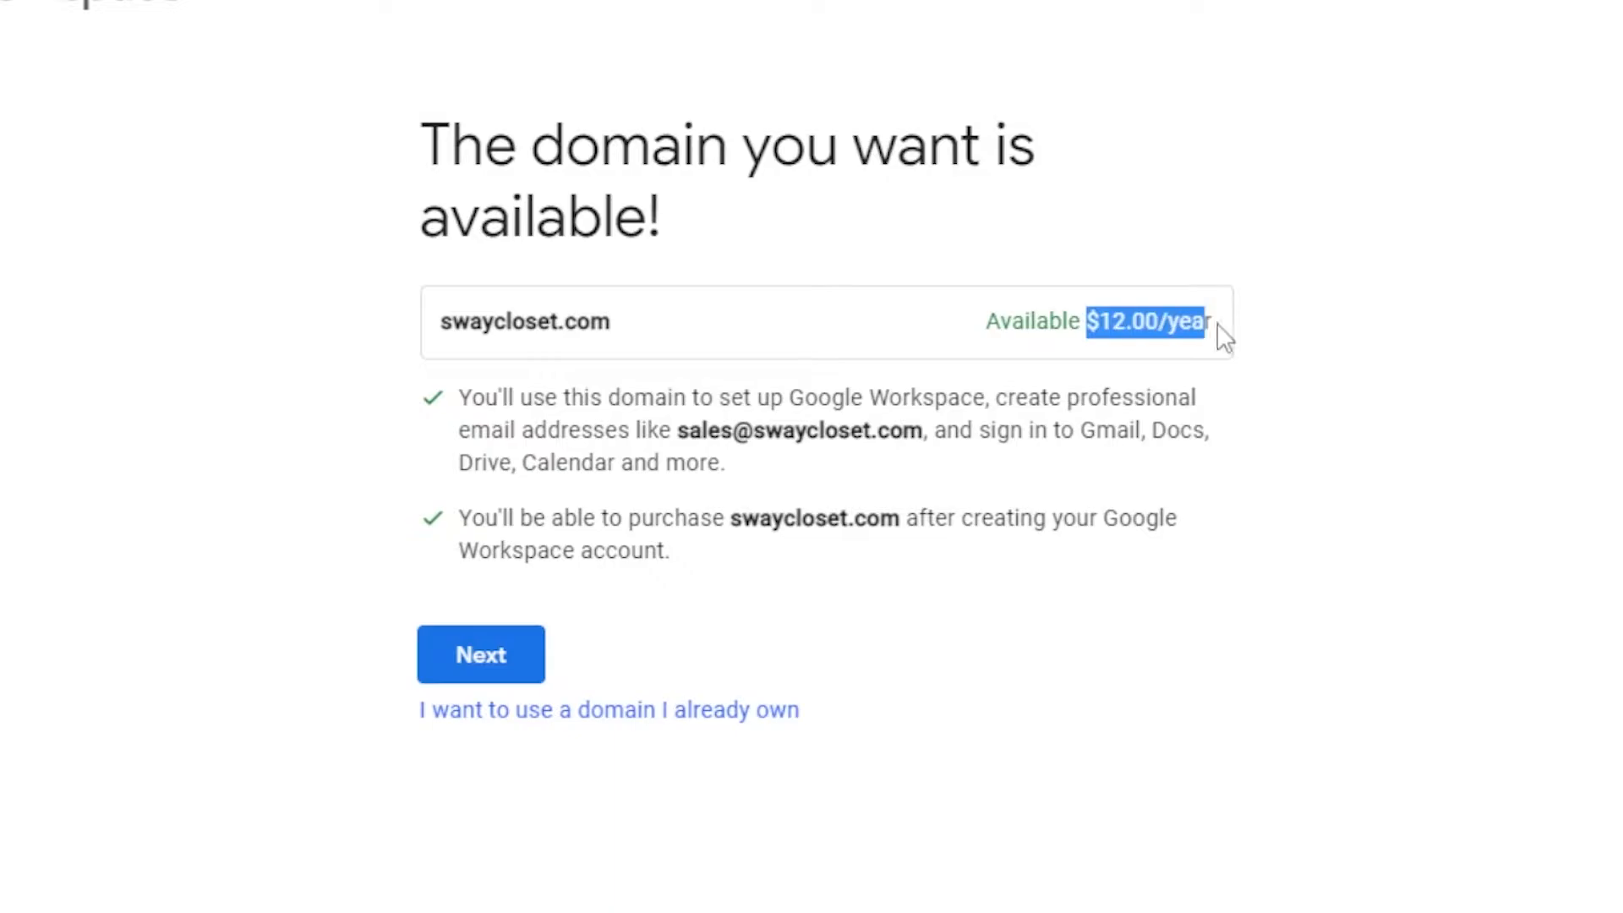
click(672, 323)
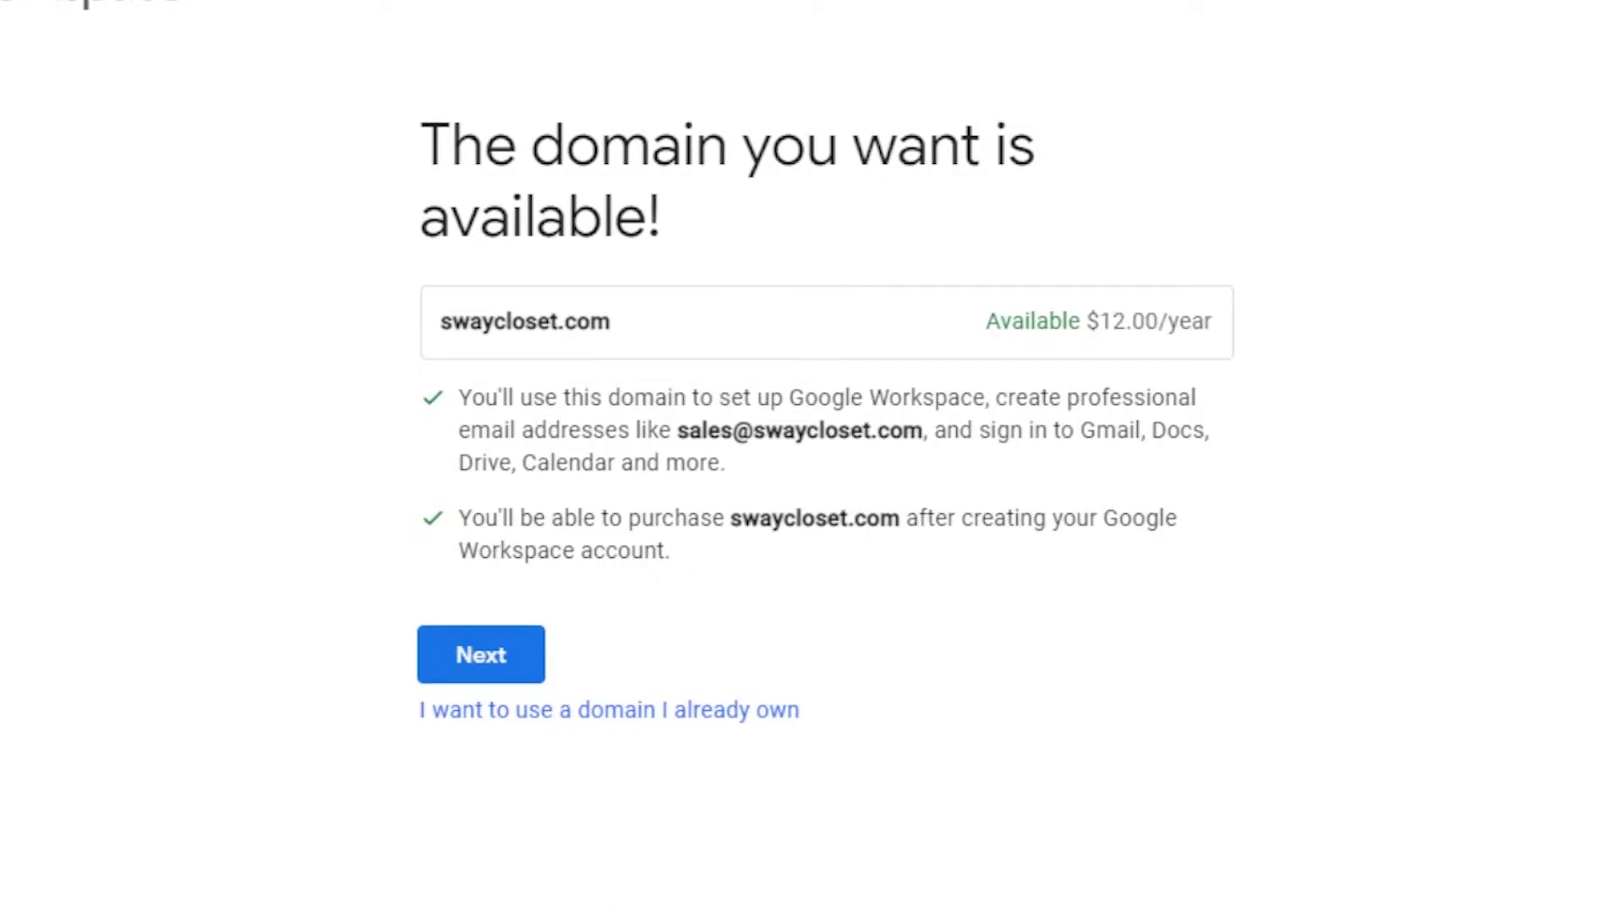
key(alt+Left)
click(663, 464)
key(BackSpace)
key(BackSpace)
key(BackSpace)
key(BackSpace)
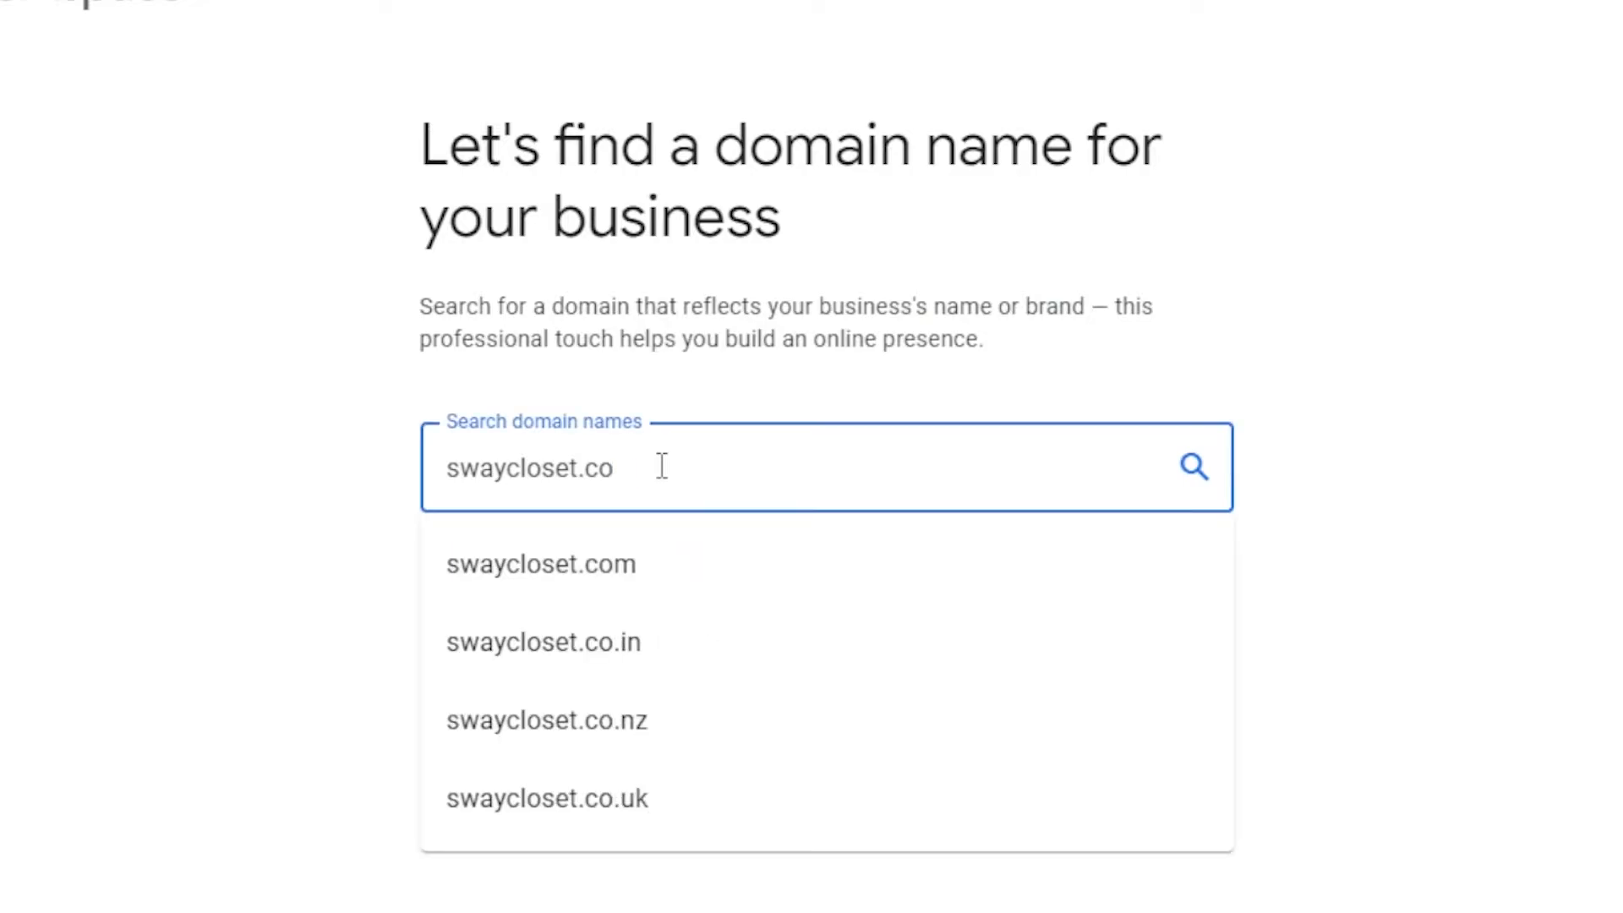
Search meta.com and scroll through its unavailable domain results
key(BackSpace)
key(BackSpace)
key(BackSpace)
key(BackSpace)
key(BackSpace)
key(BackSpace)
key(BackSpace)
key(BackSpace)
key(BackSpace)
key(BackSpace)
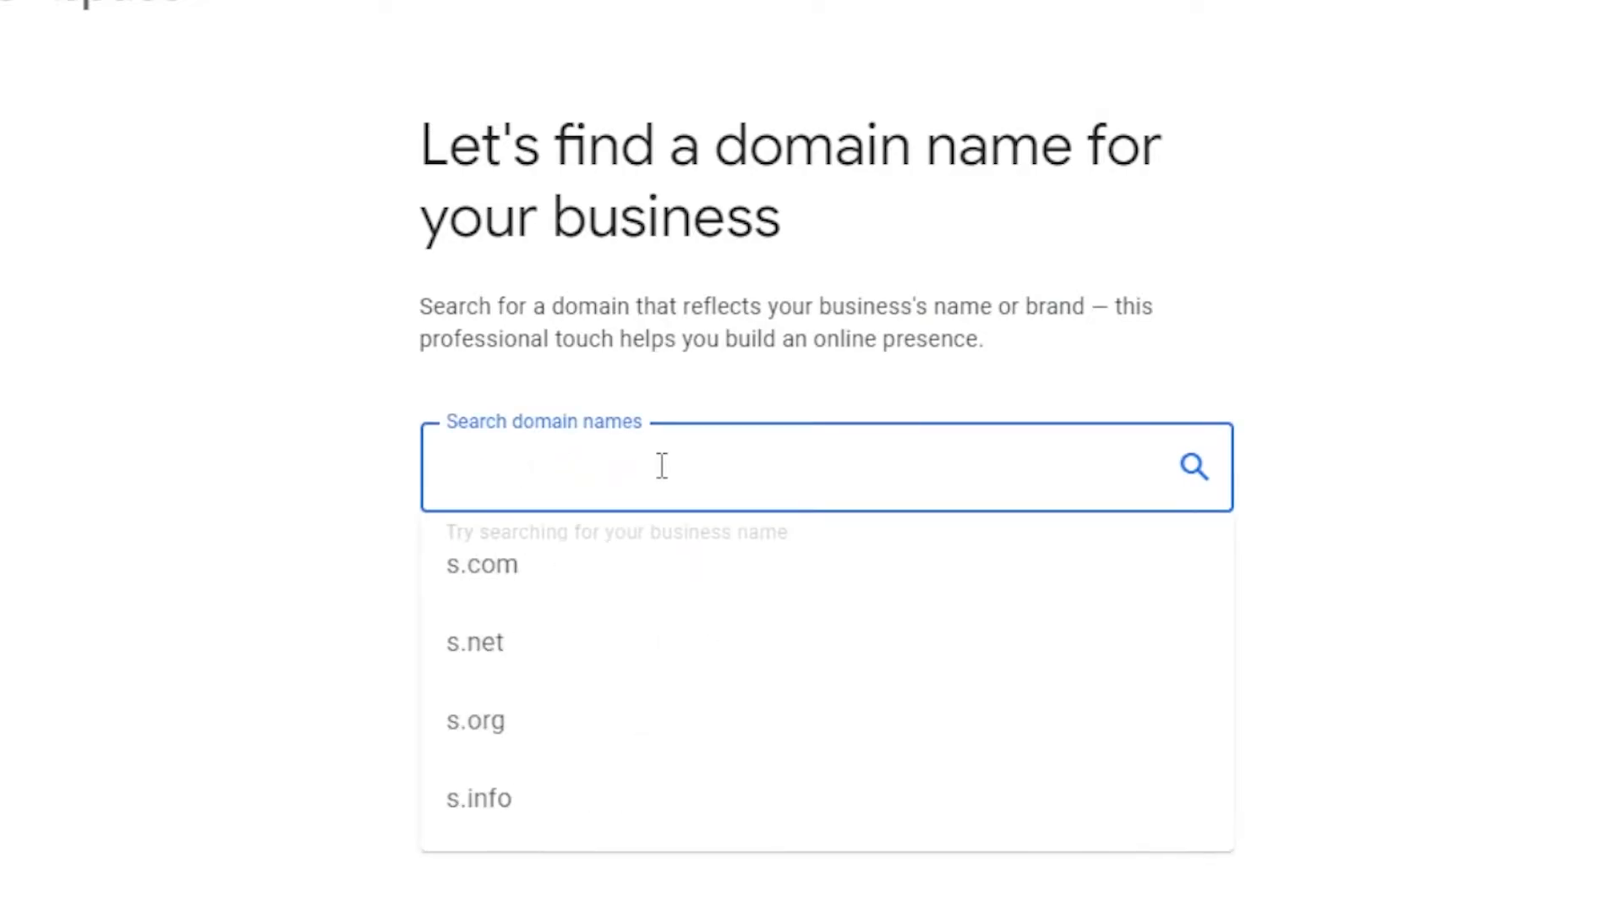
text(meta.)
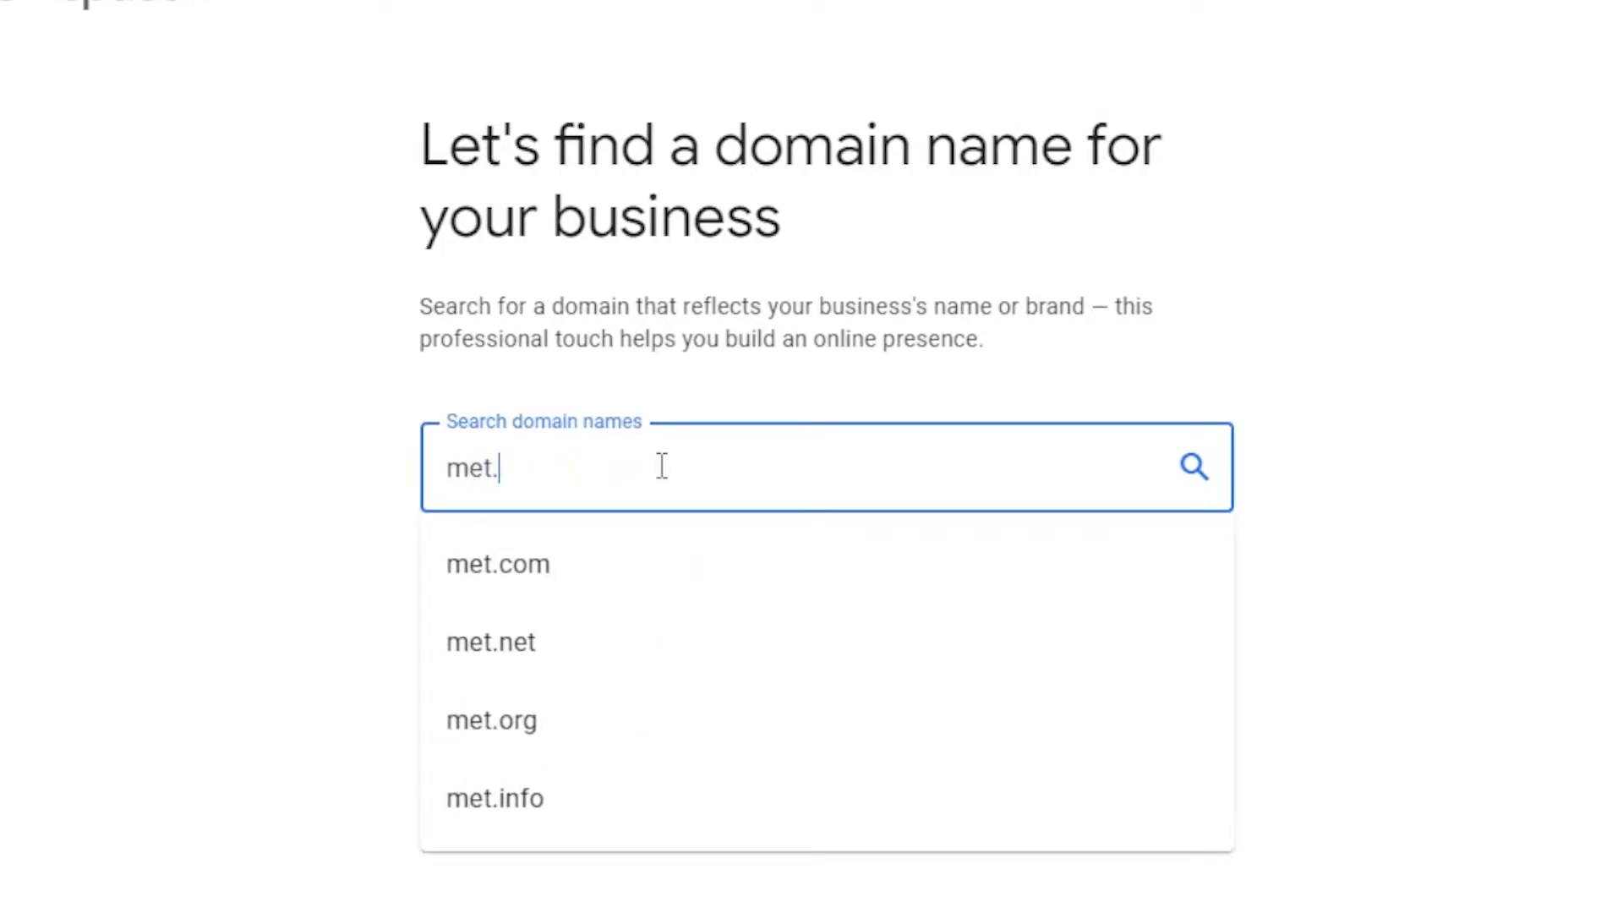
text(com)
key(BackSpace)
key(BackSpace)
key(BackSpace)
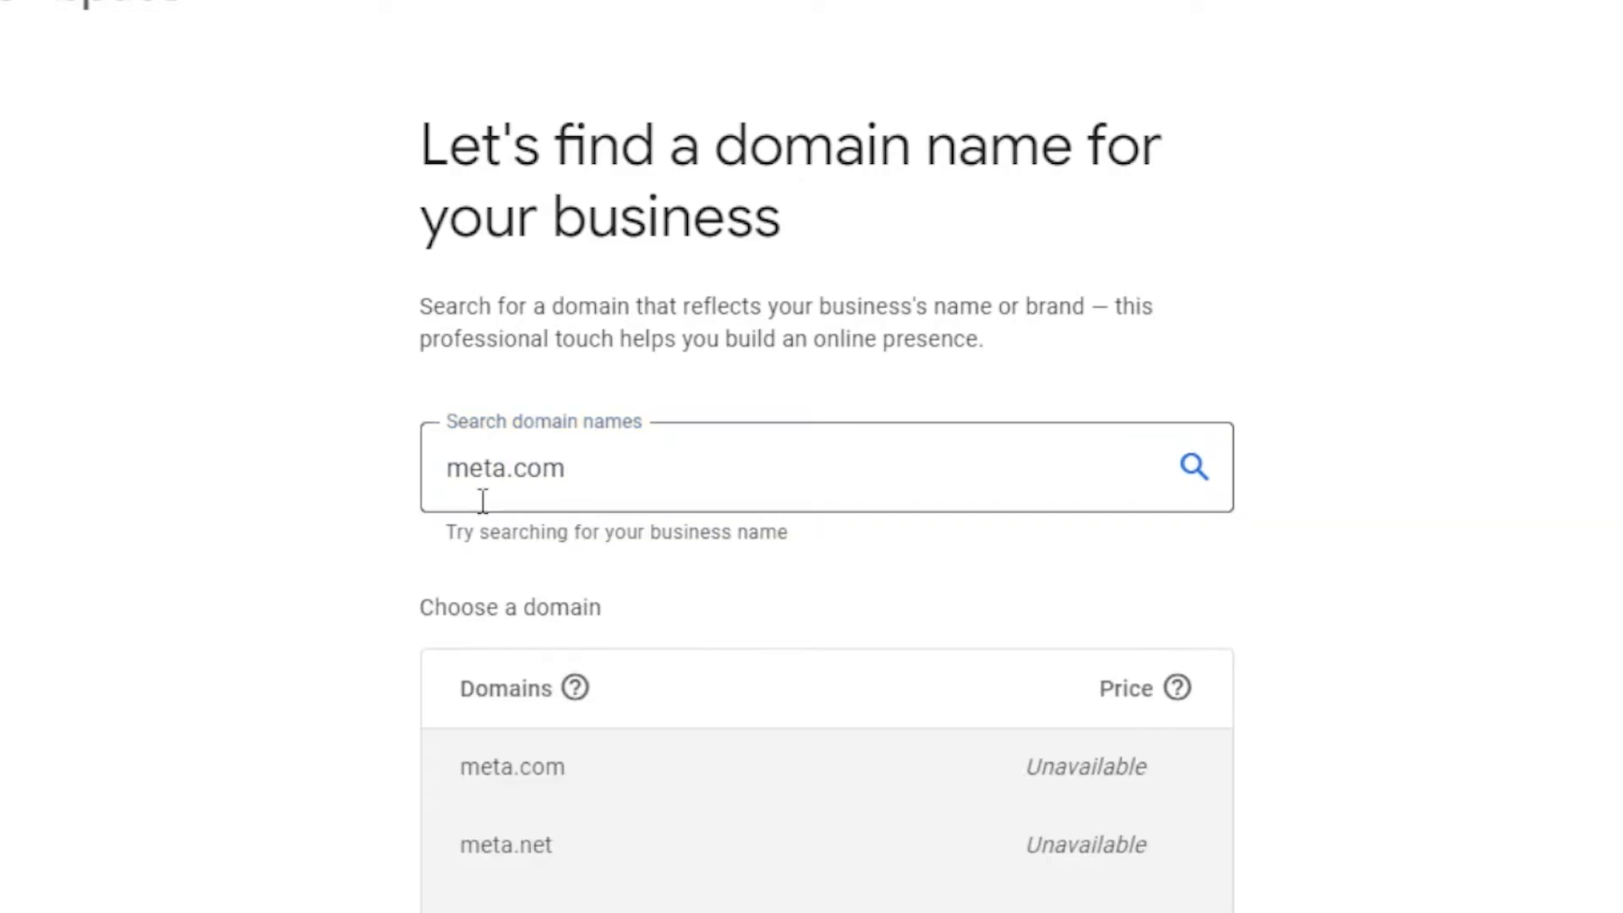
scroll(826, 473, down, 10)
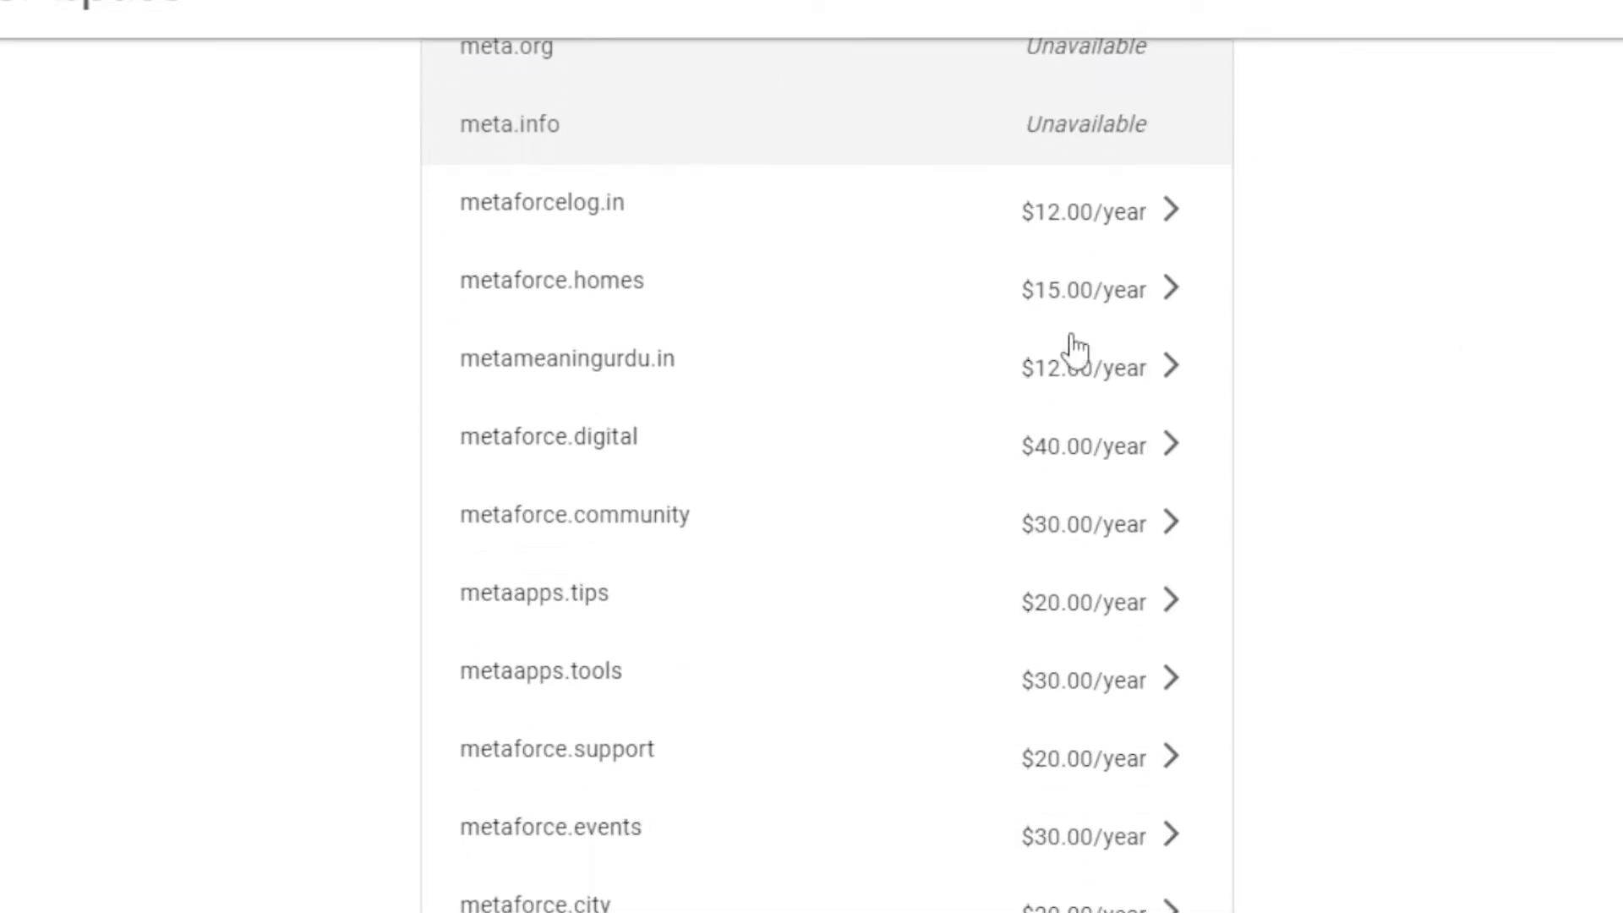
scroll(1500, 163, up, 3)
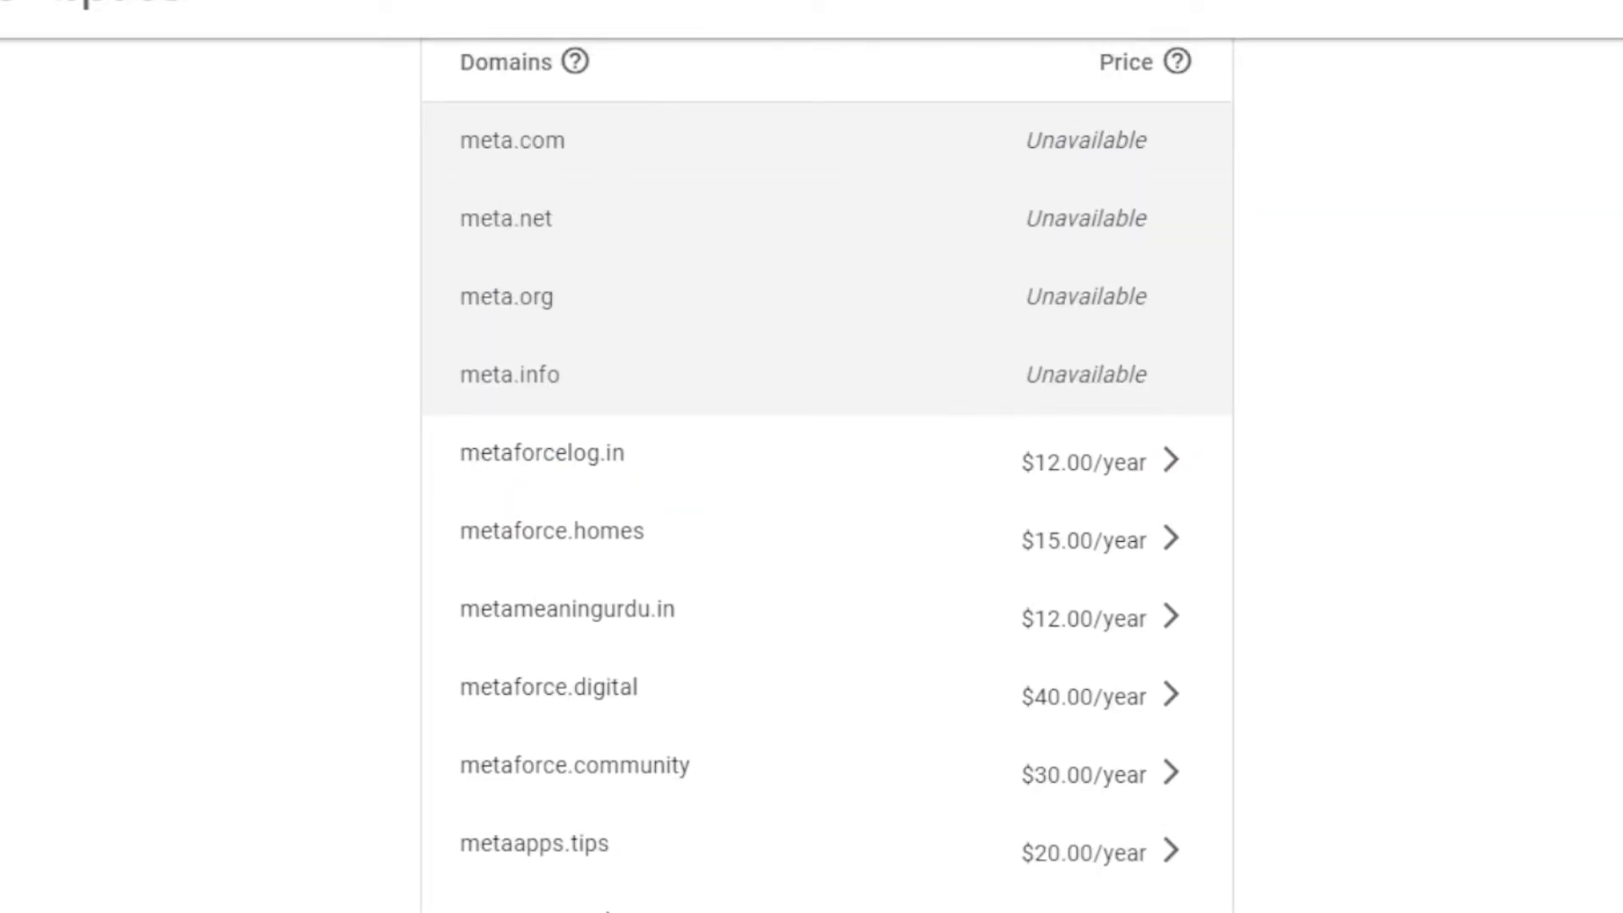
scroll(827, 474, down, 4)
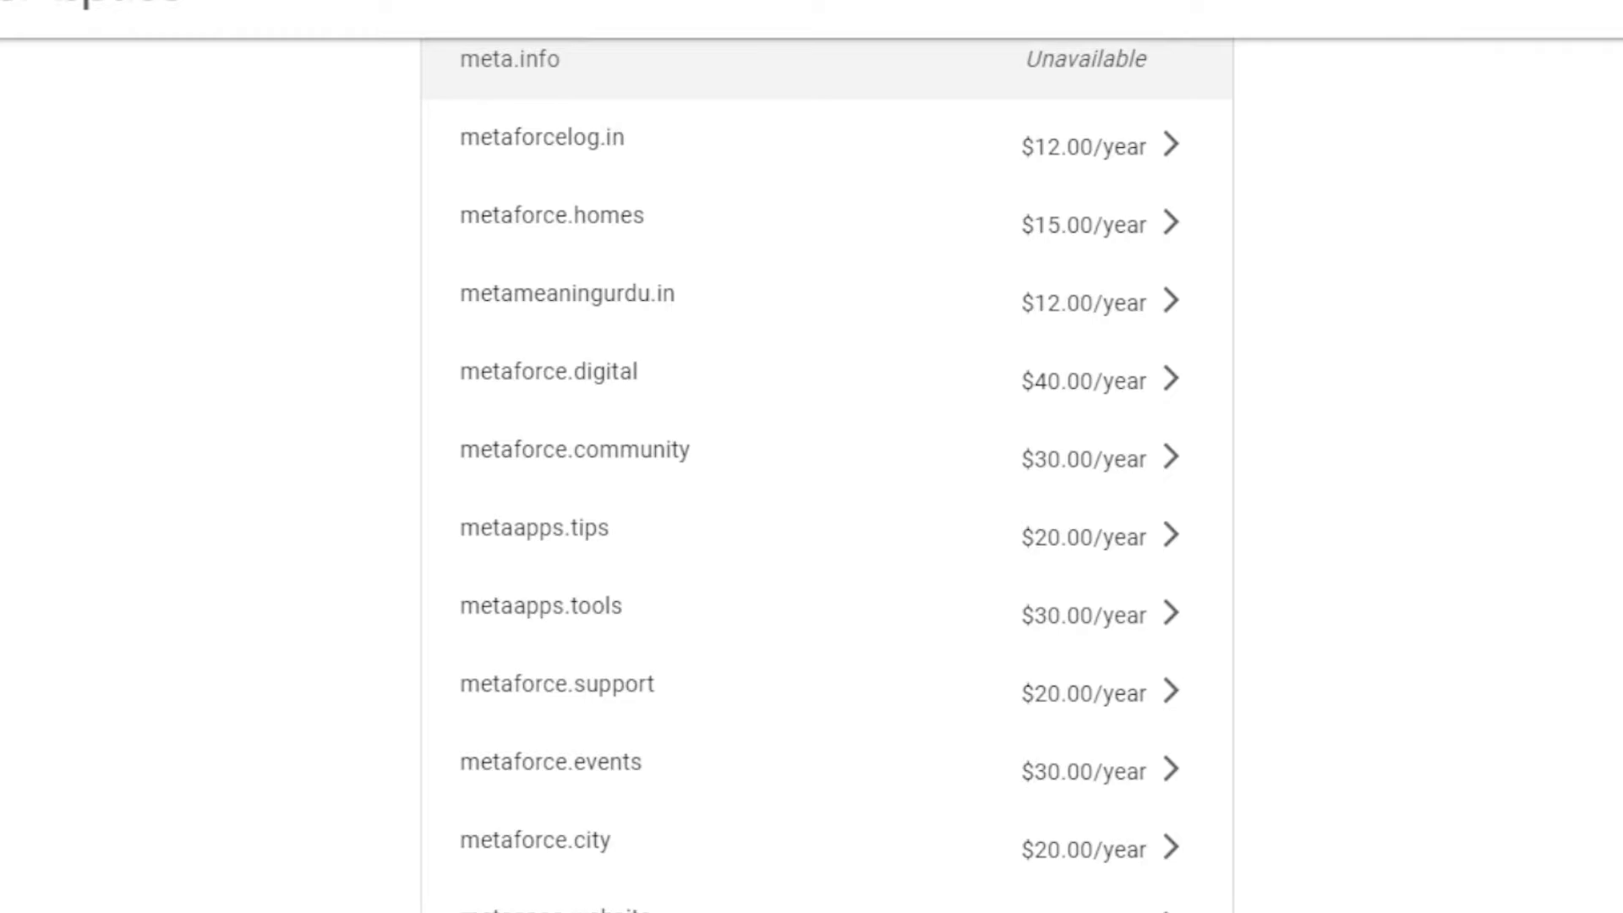
scroll(827, 473, down, 2)
scroll(827, 474, down, 3)
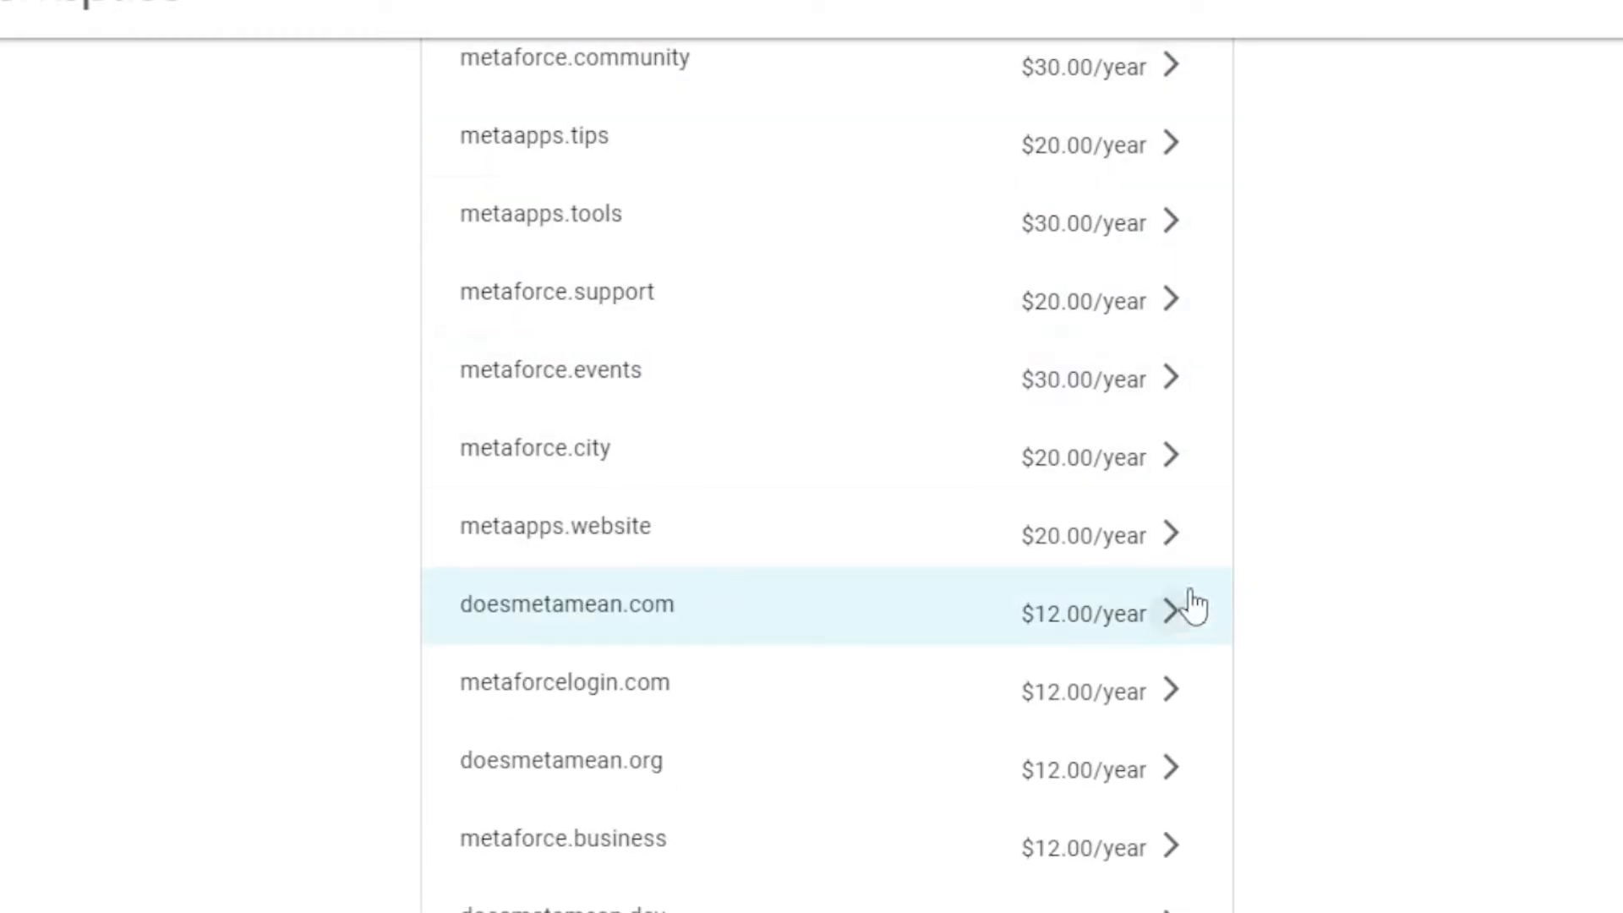
scroll(827, 473, down, 4)
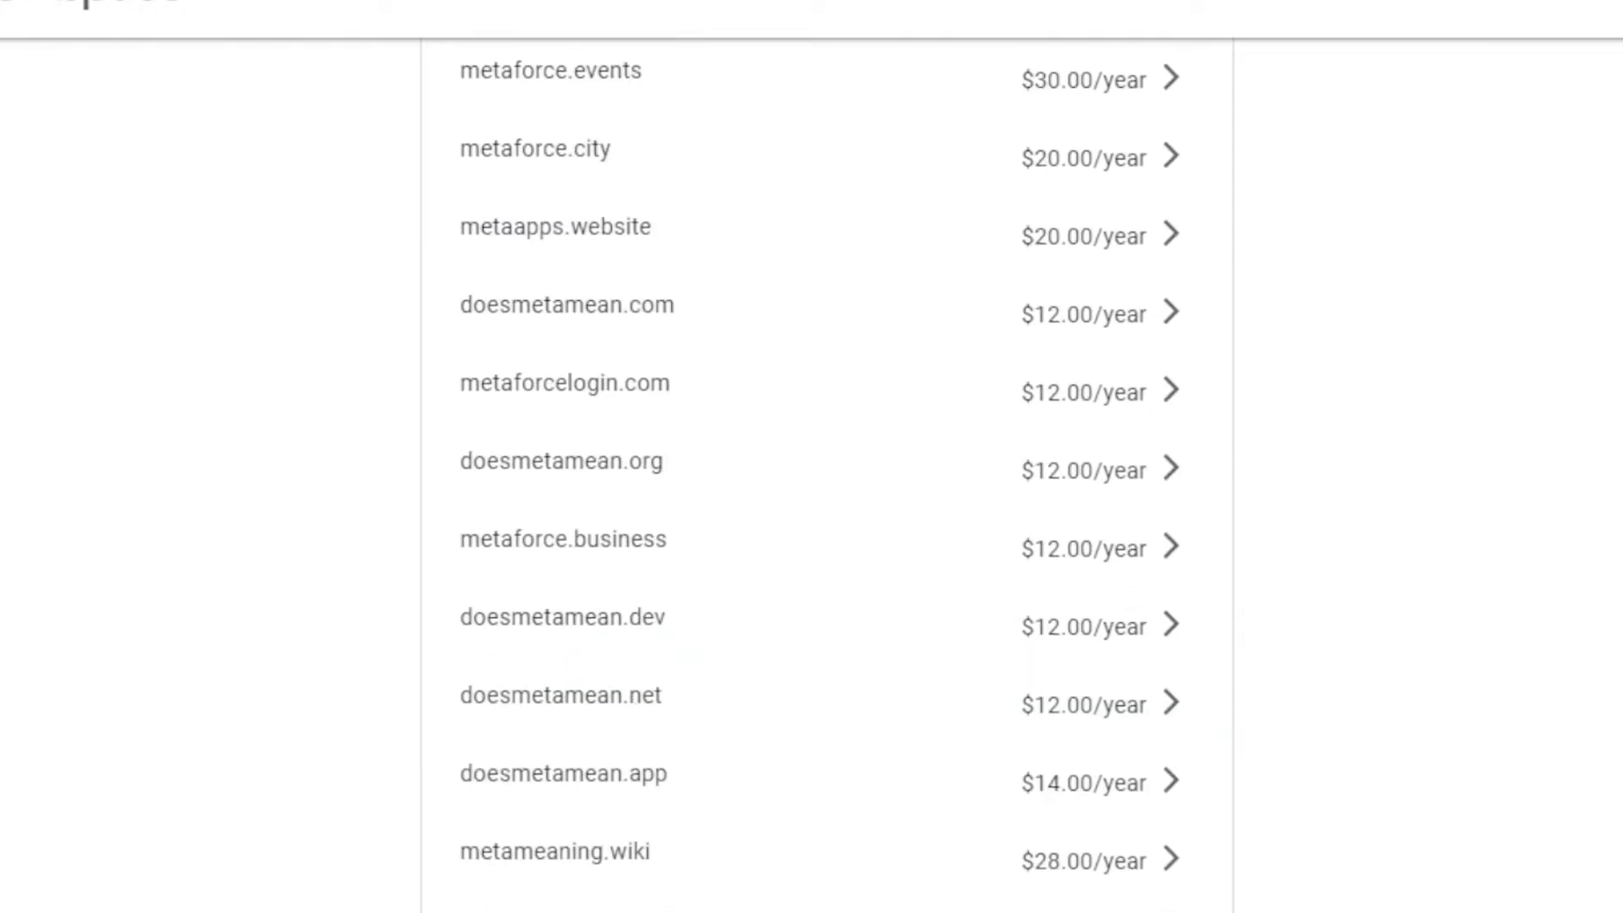
scroll(827, 473, down, 3)
scroll(873, 327, up, 10)
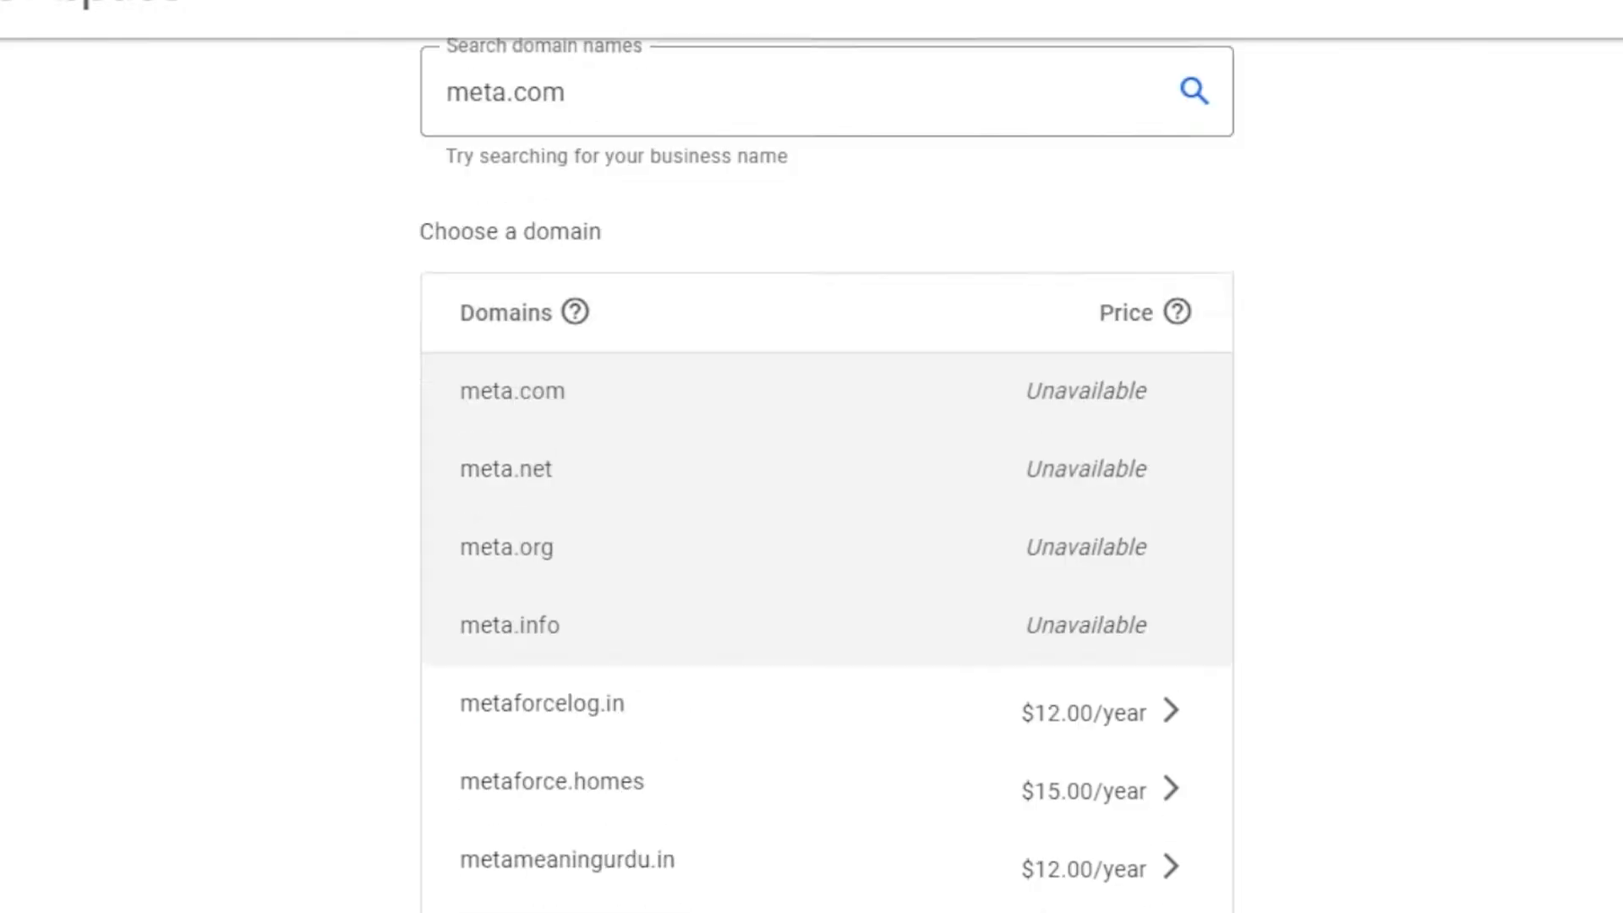
Replace the search with swaycloset. and submit it
click(609, 460)
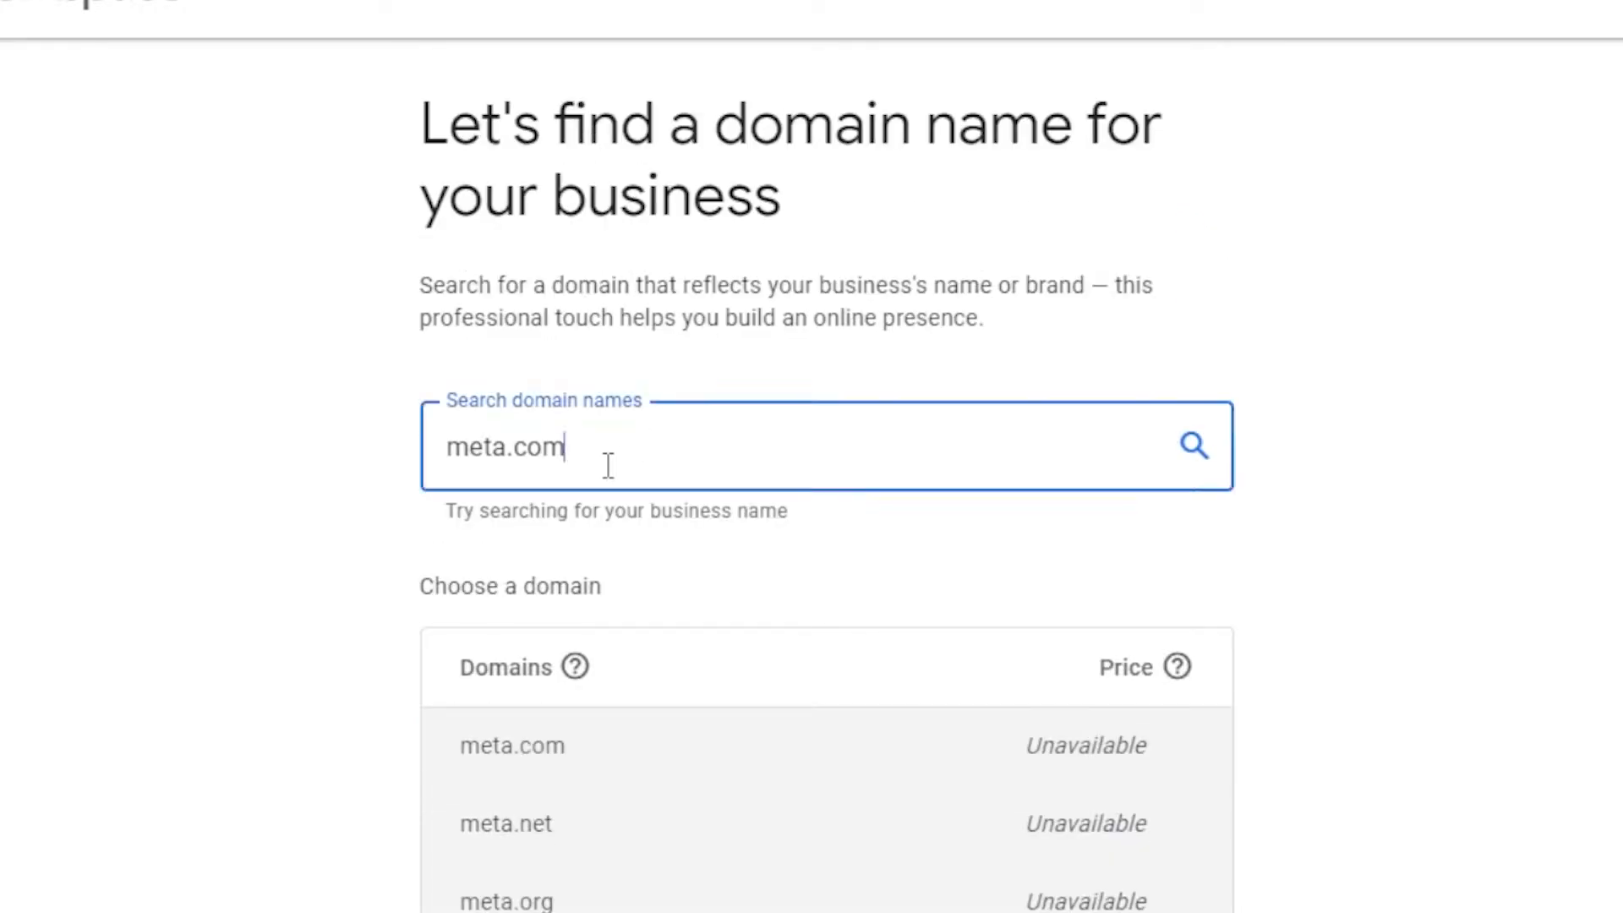
key(BackSpace)
key(BackSpace)
key(BackSpace)
key(BackSpace)
key(BackSpace)
key(BackSpace)
key(BackSpace)
key(BackSpace)
text(s)
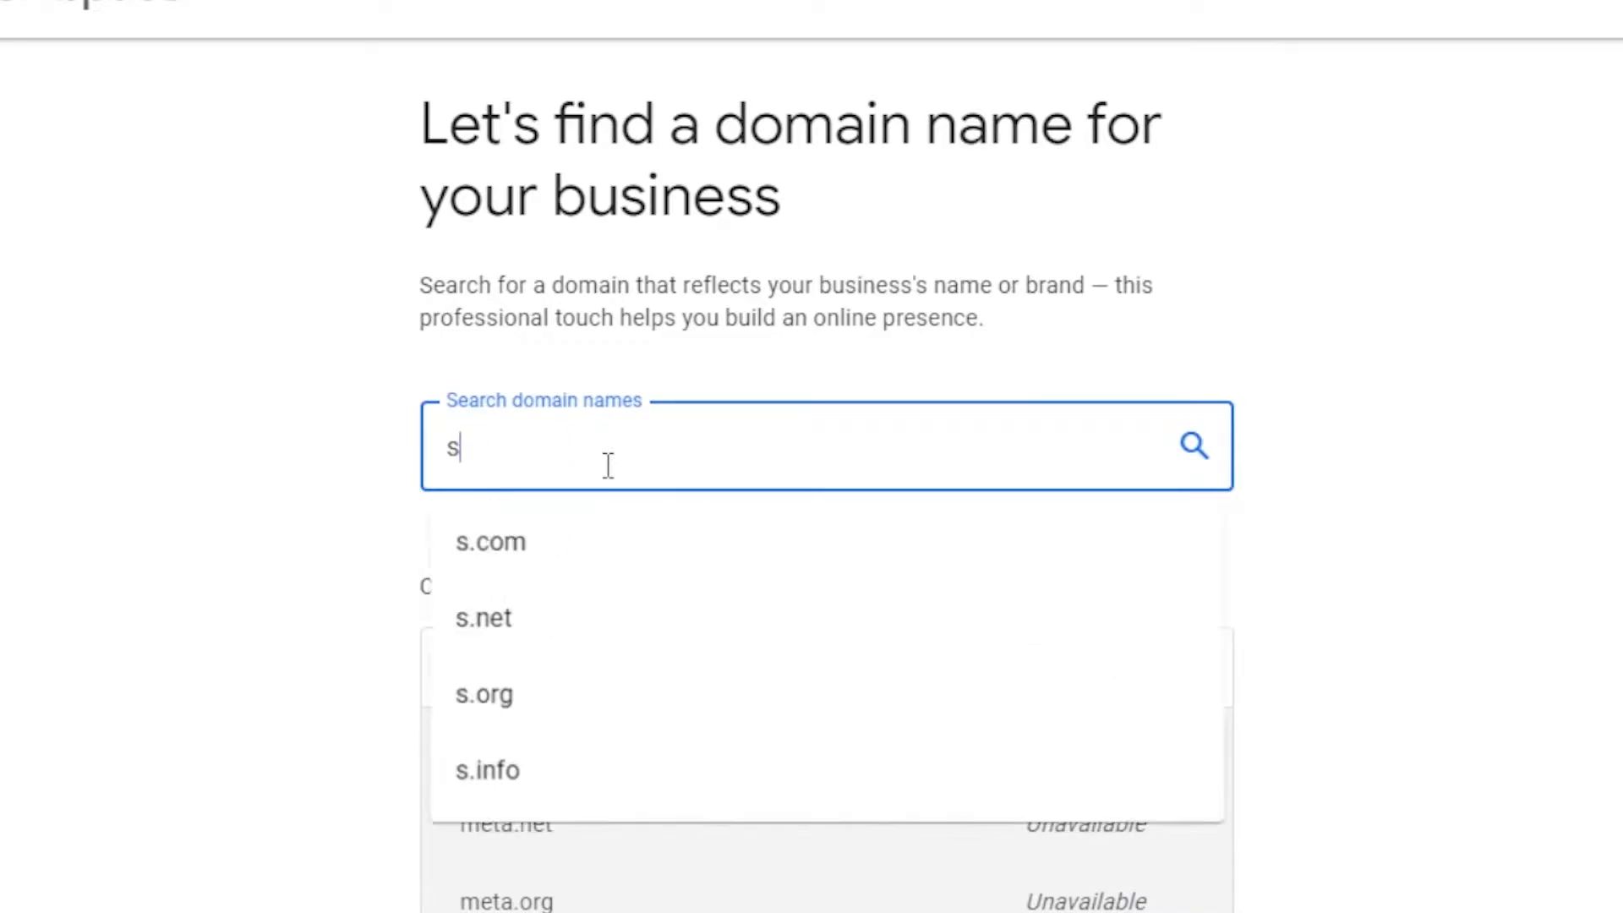
text(a)
key(BackSpace)
text(way)
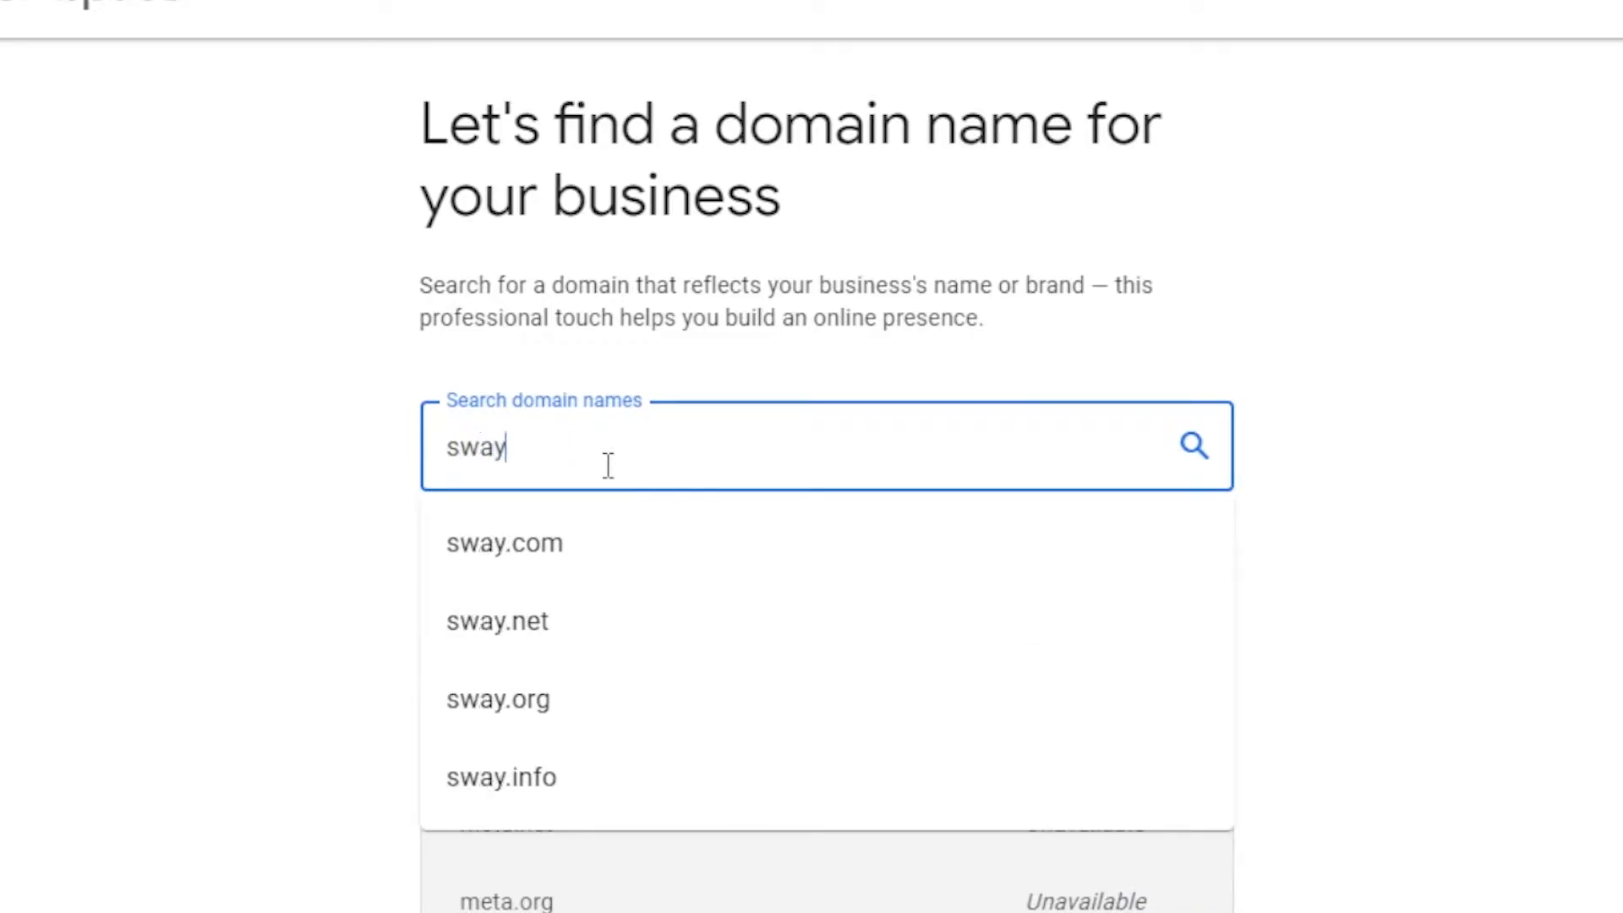
text(closet)
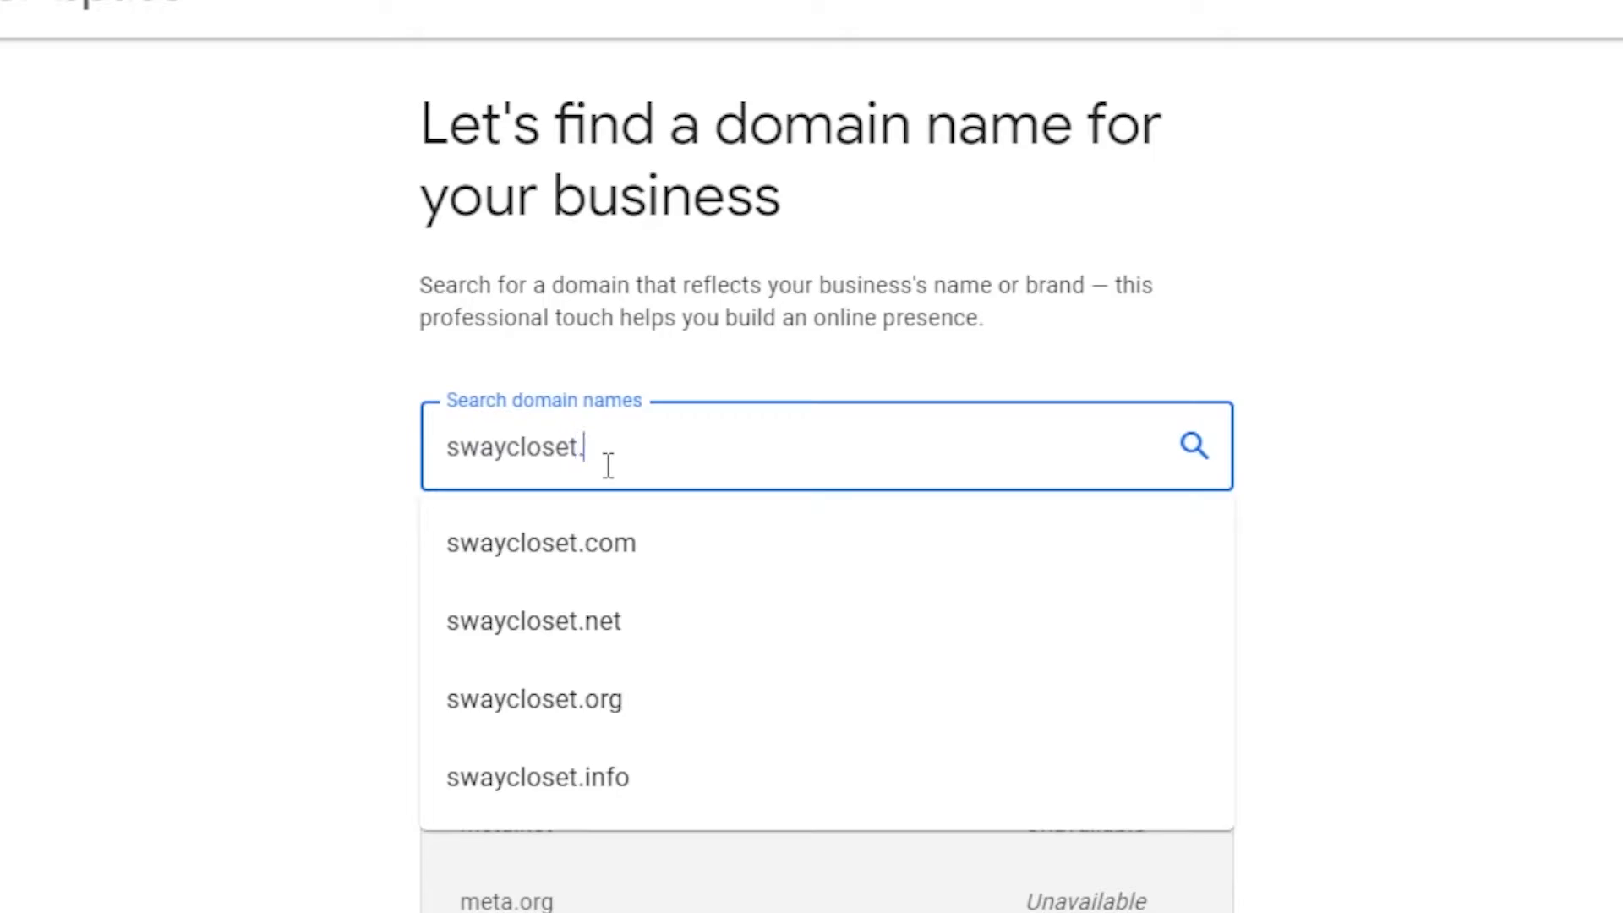
text(.)
key(Return)
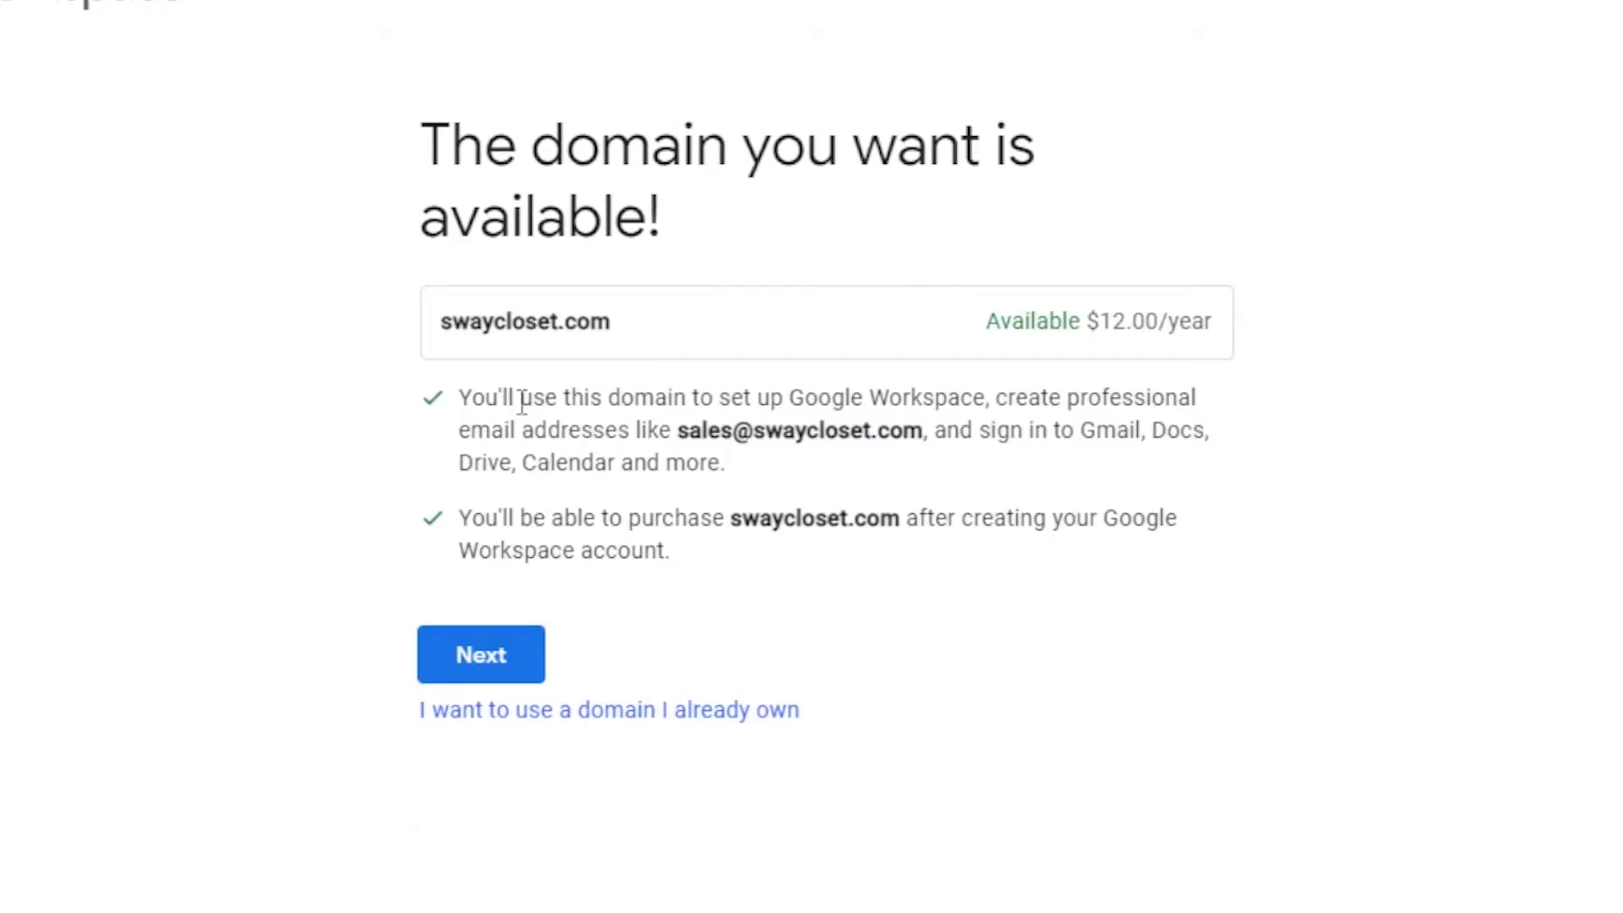
Continue through the business address form to the tips-and-offers email prompt
click(480, 660)
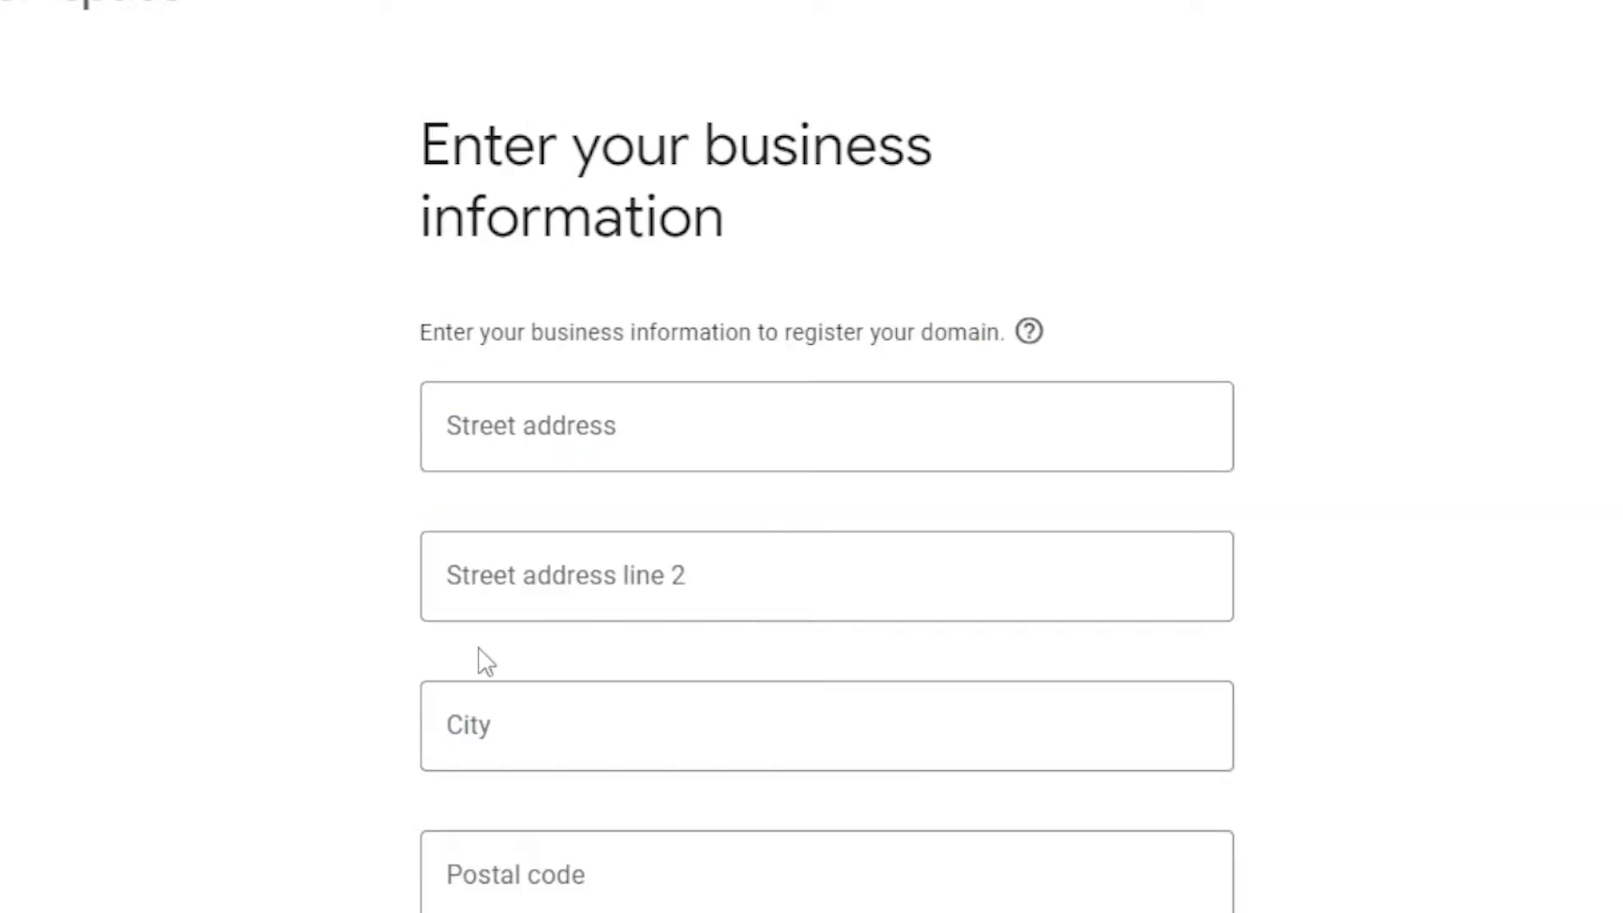
scroll(812, 474, down, 3)
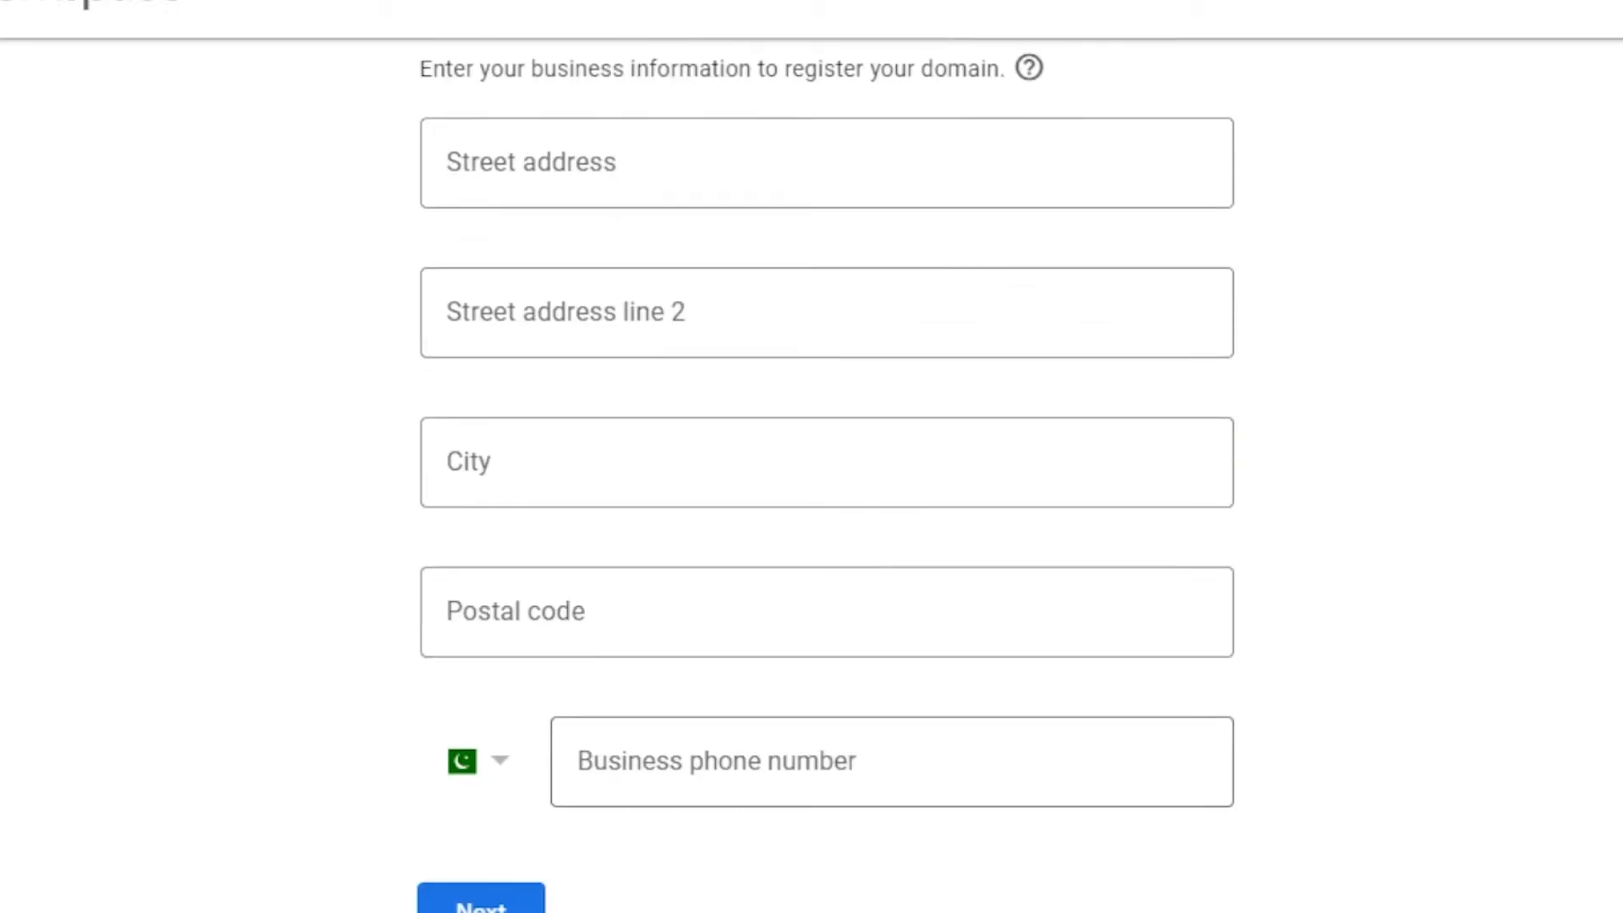
scroll(812, 473, up, 3)
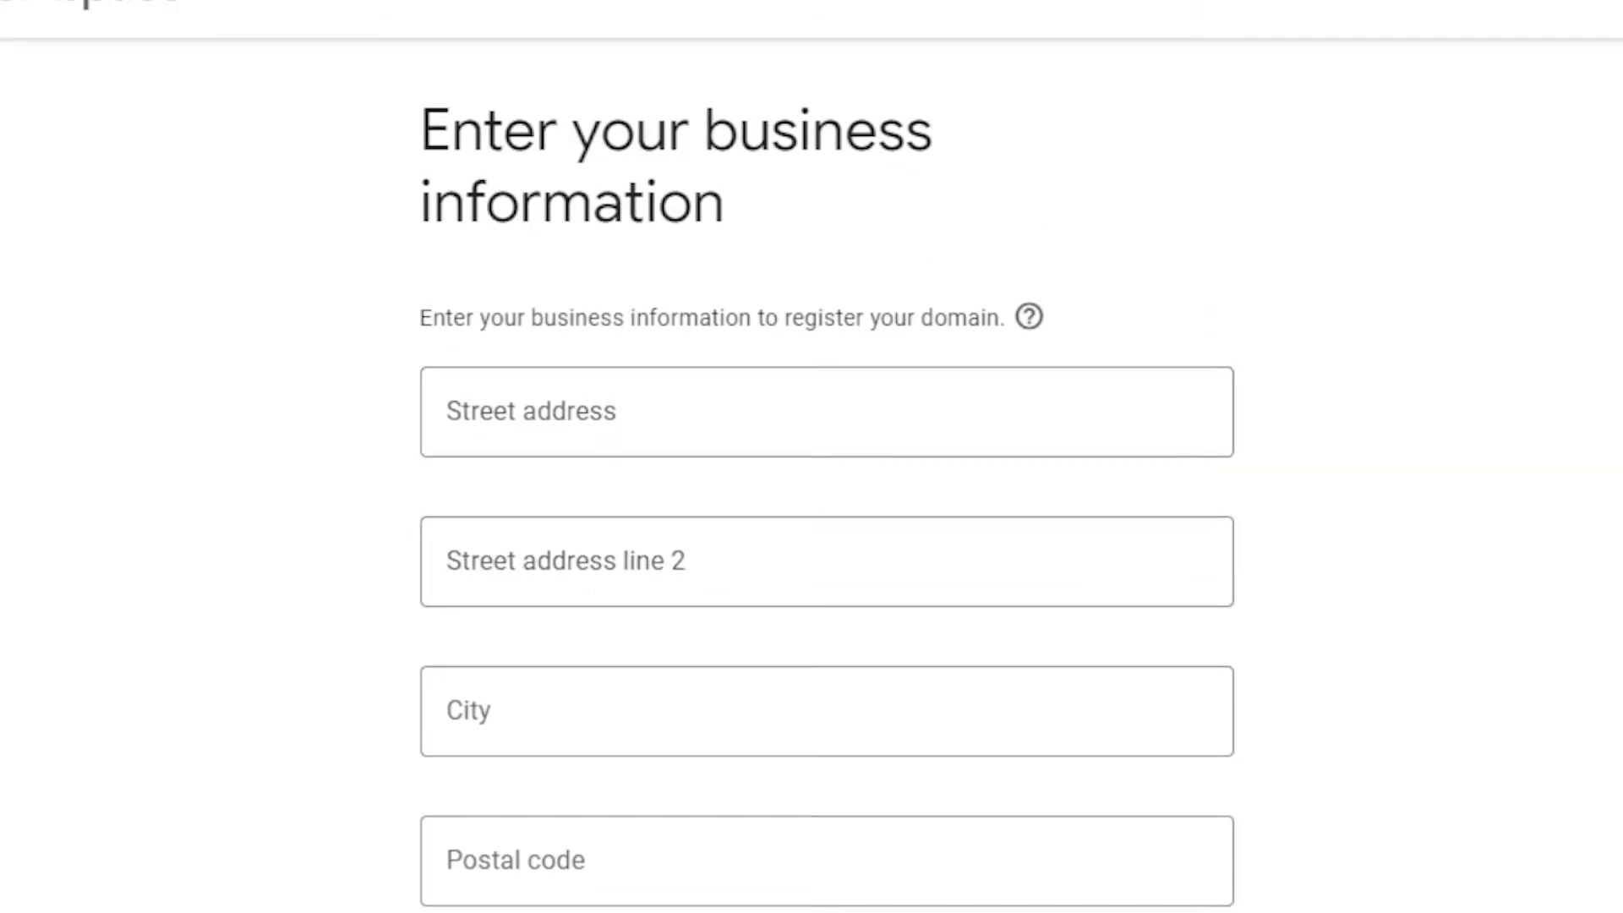
scroll(811, 473, down, 3)
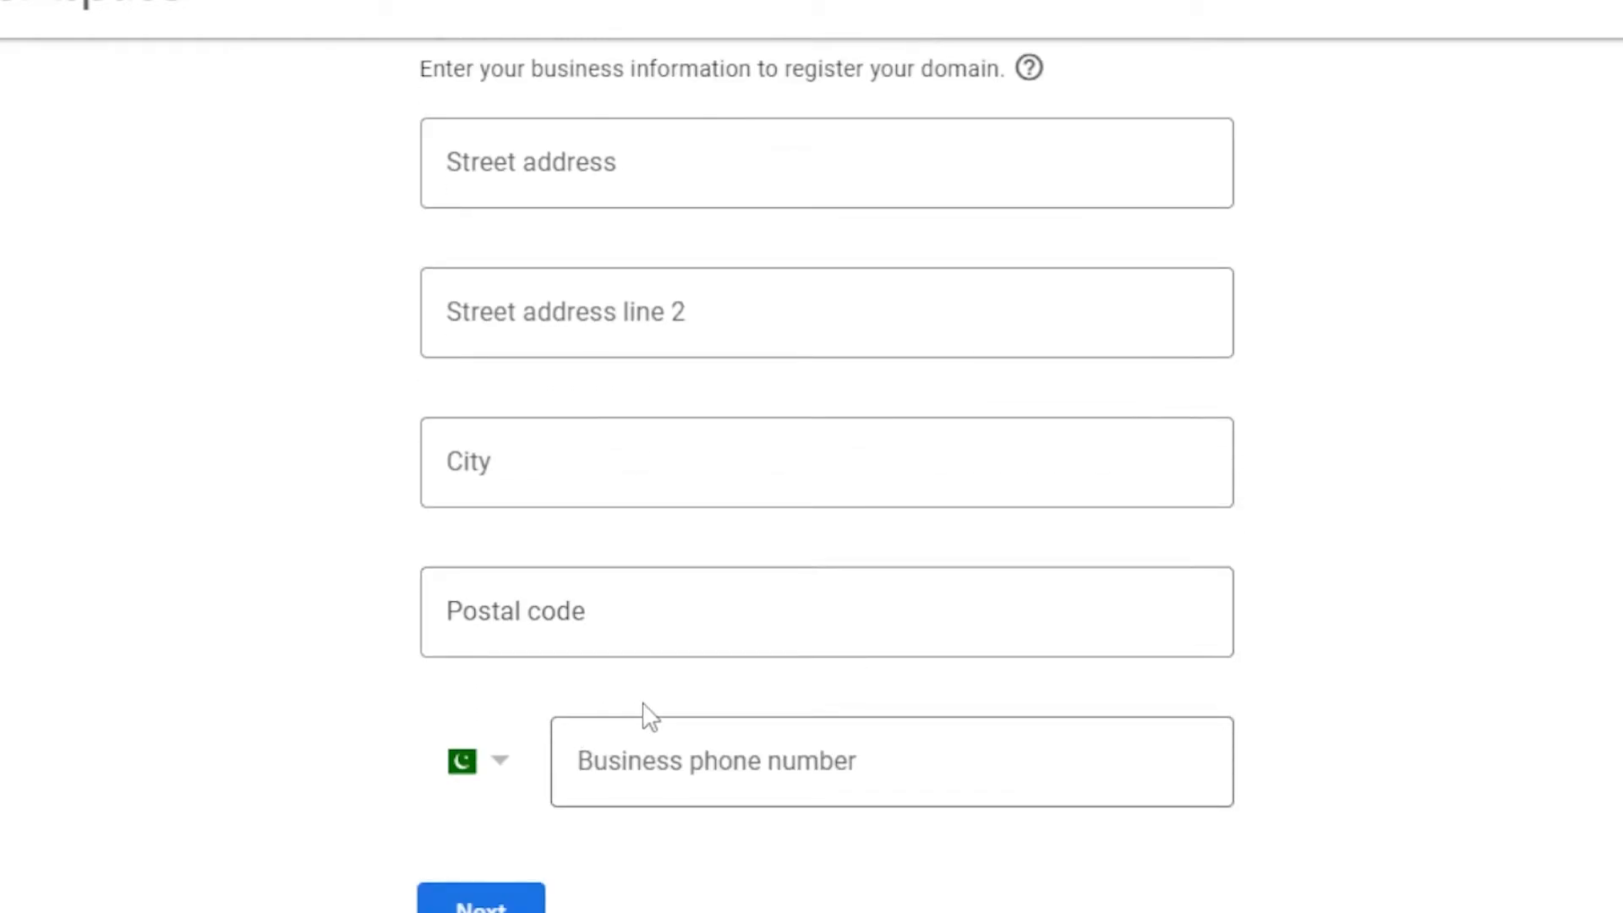
click(458, 907)
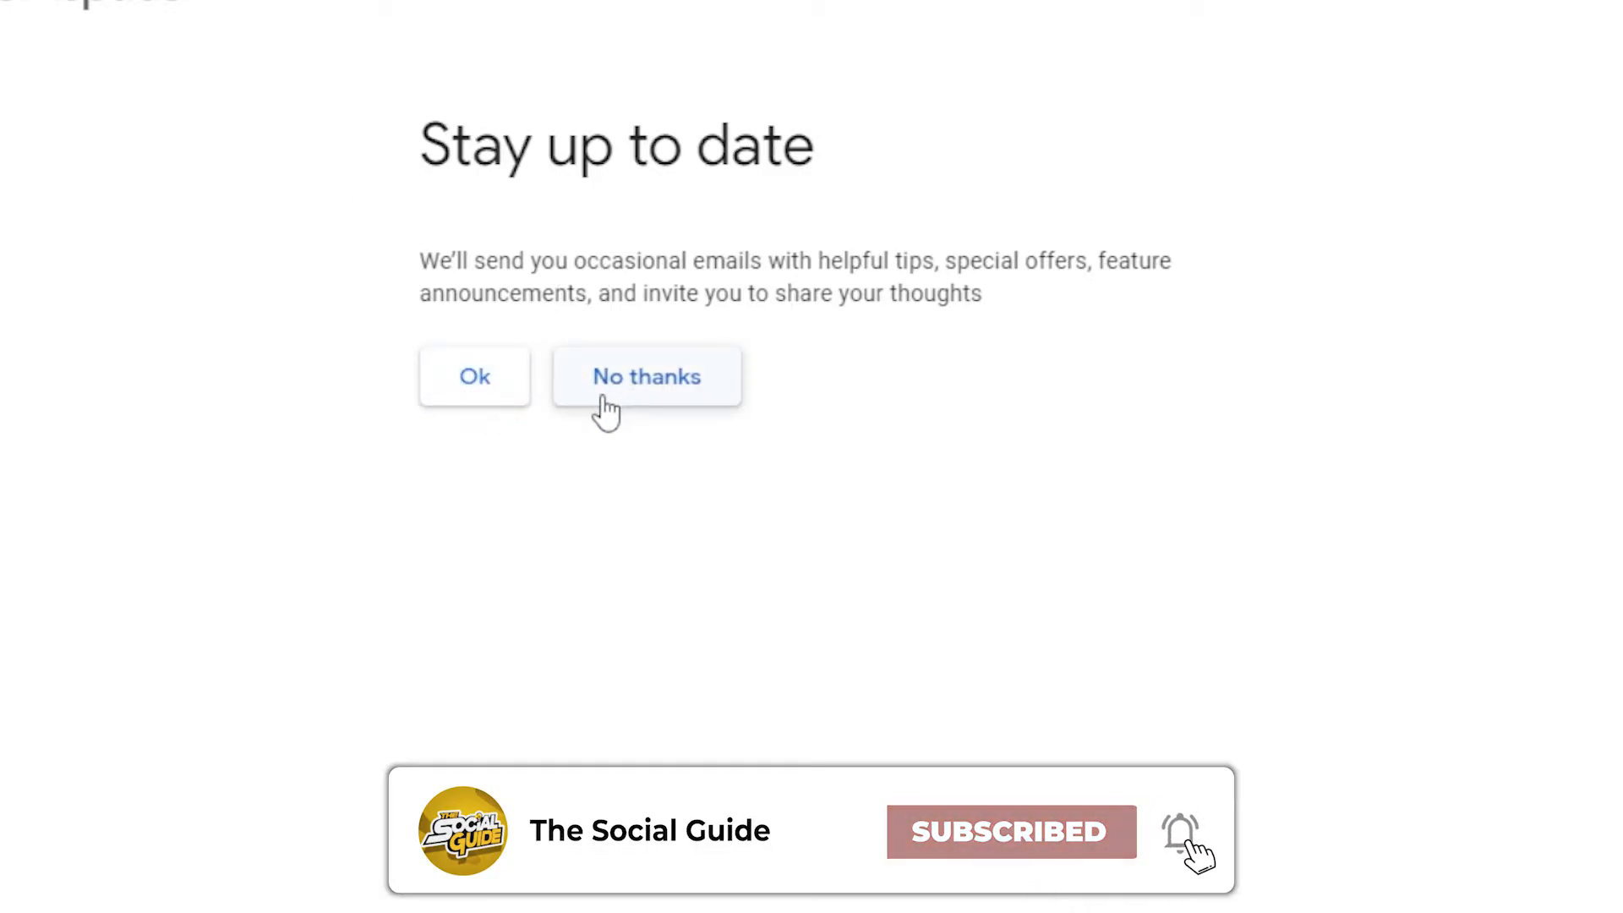
Decline update emails and review the notes about the Workspace account and business email
click(649, 382)
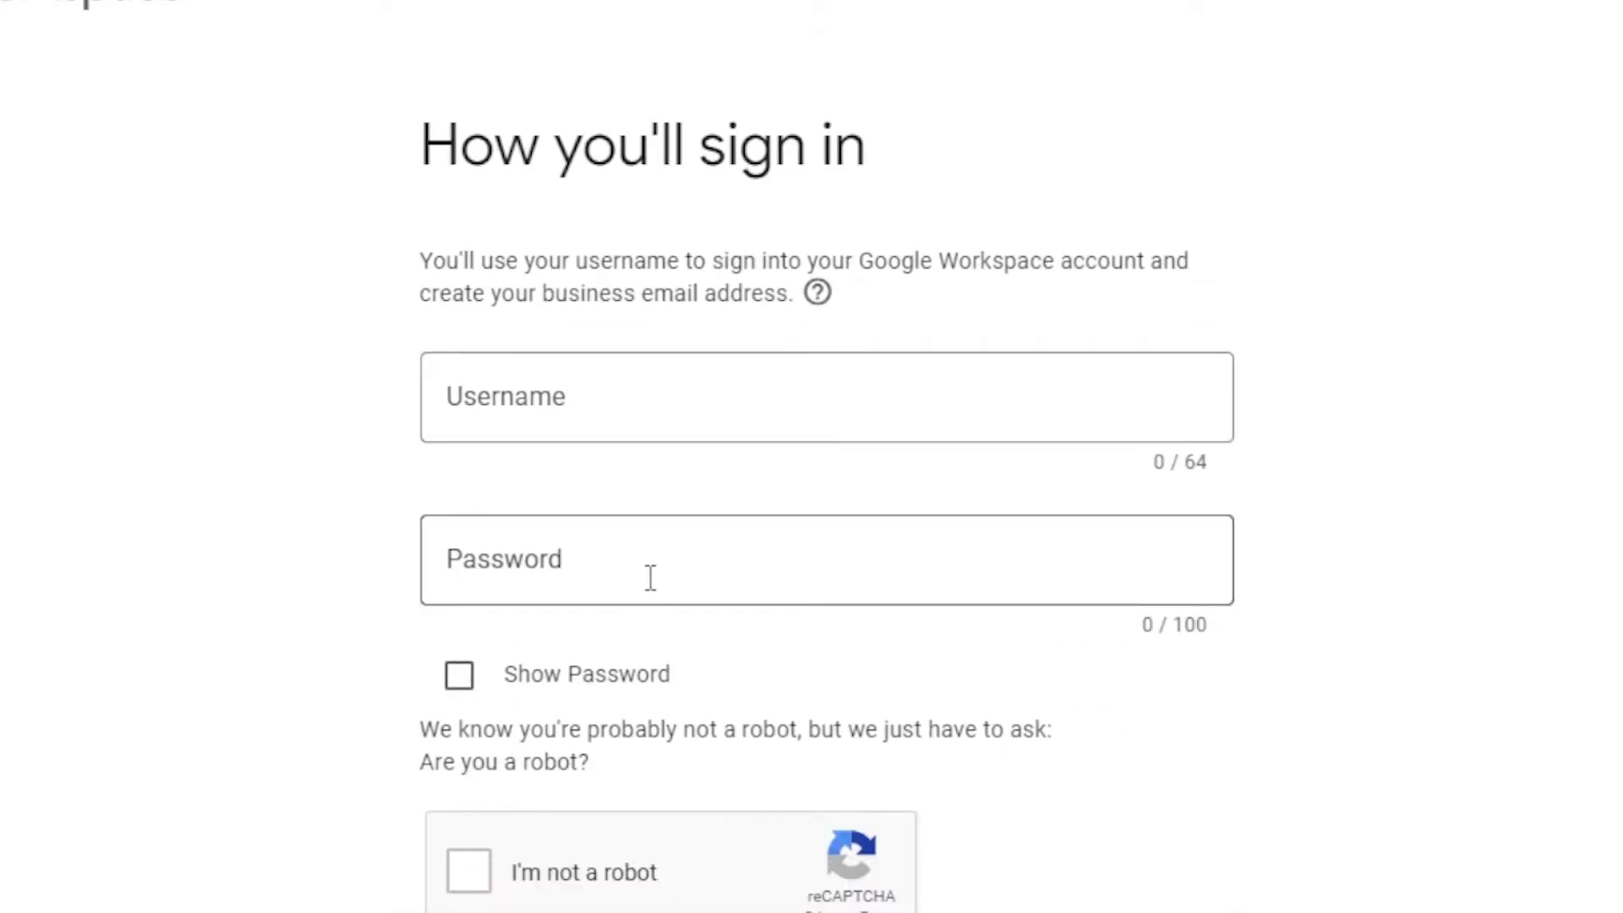
drag(859, 261, 1098, 261)
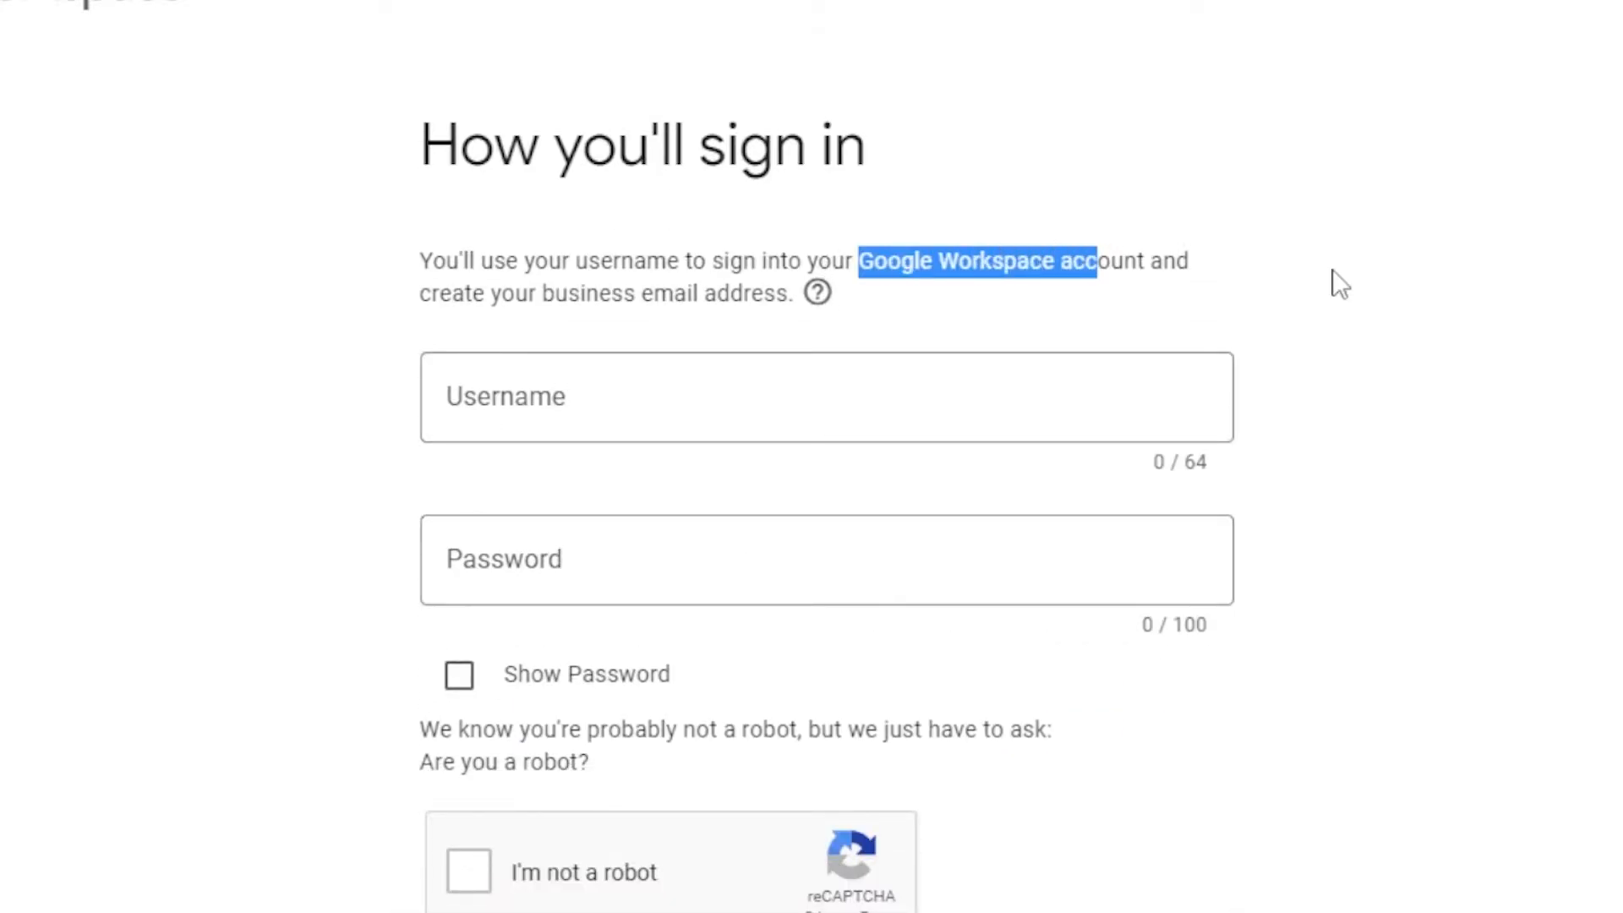
scroll(812, 472, down, 1)
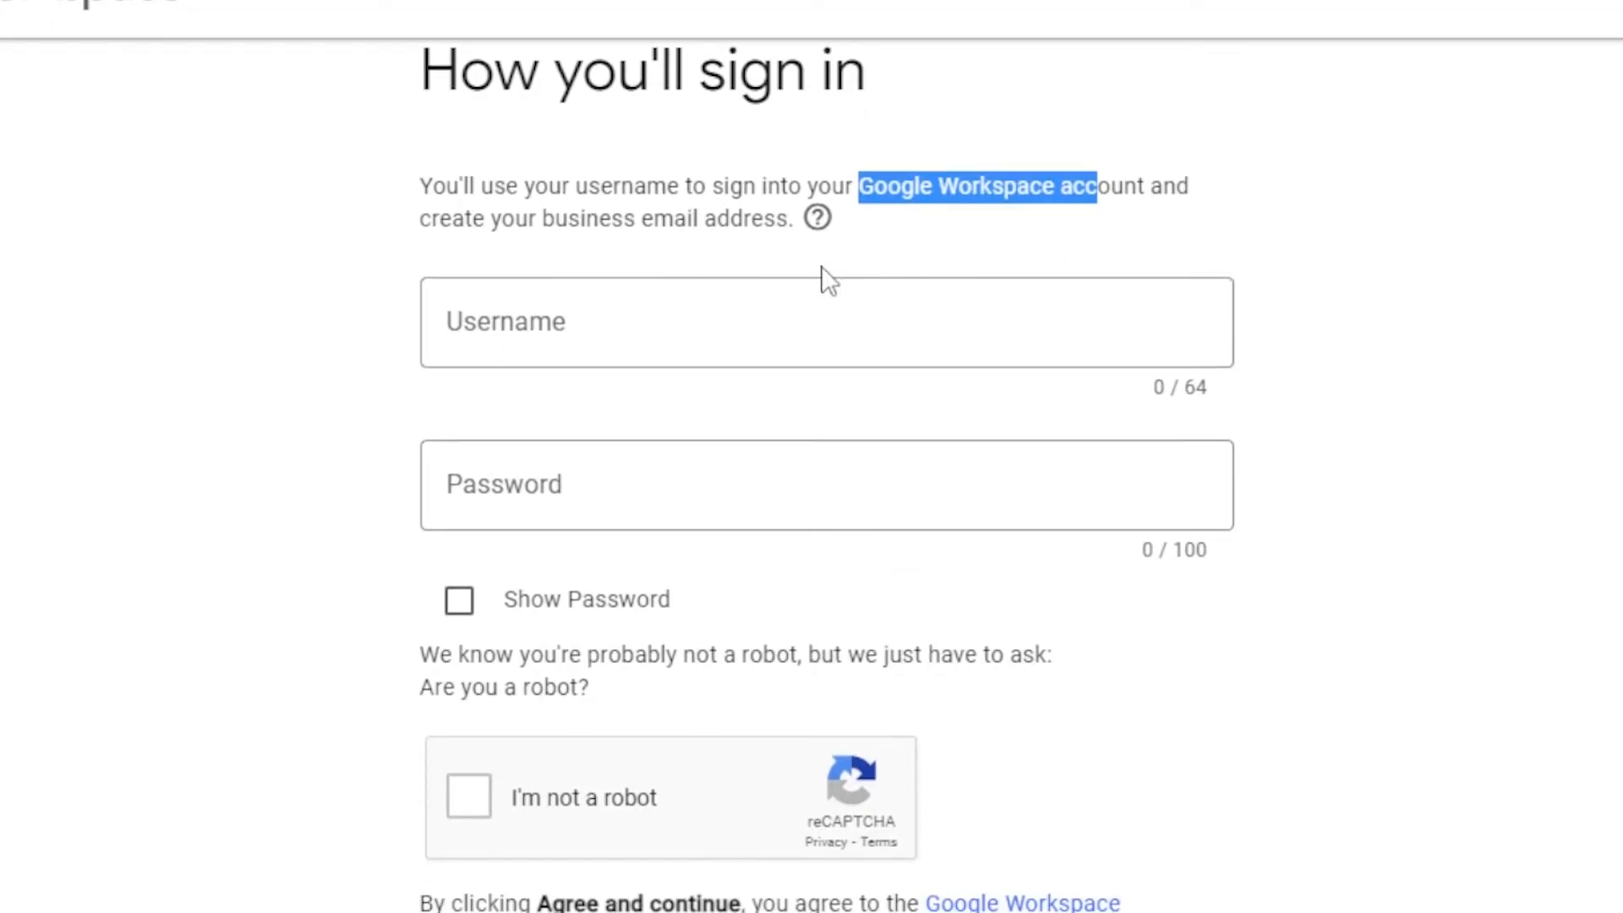
drag(427, 224, 822, 238)
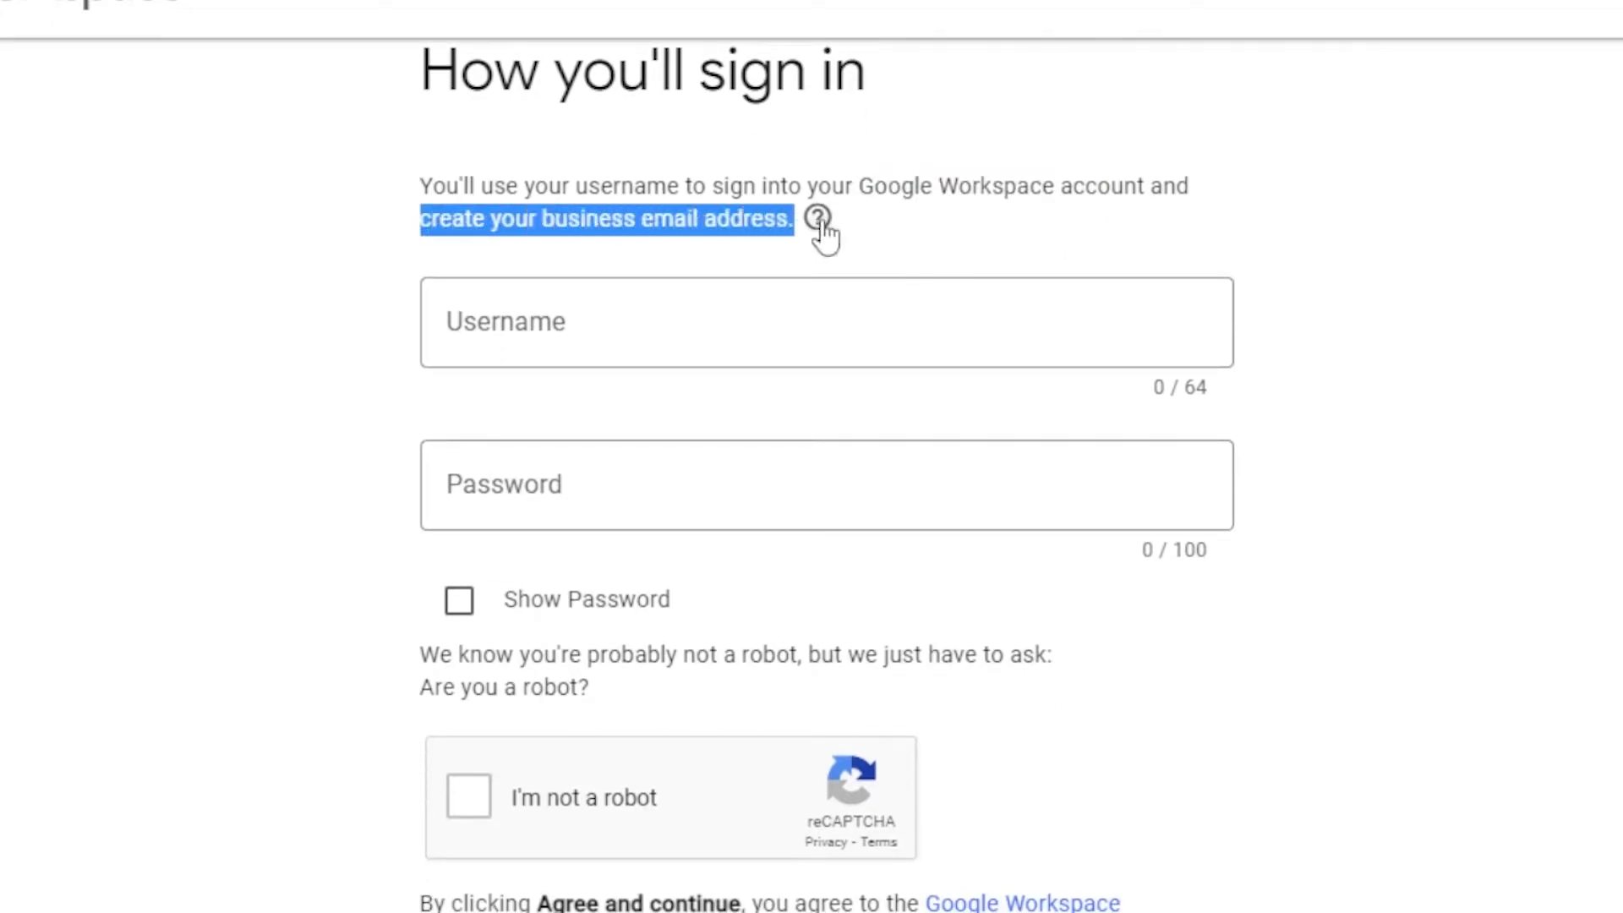
Enter a swaycloset.com username and a 9-character password, and tick I'm not a robot
click(656, 330)
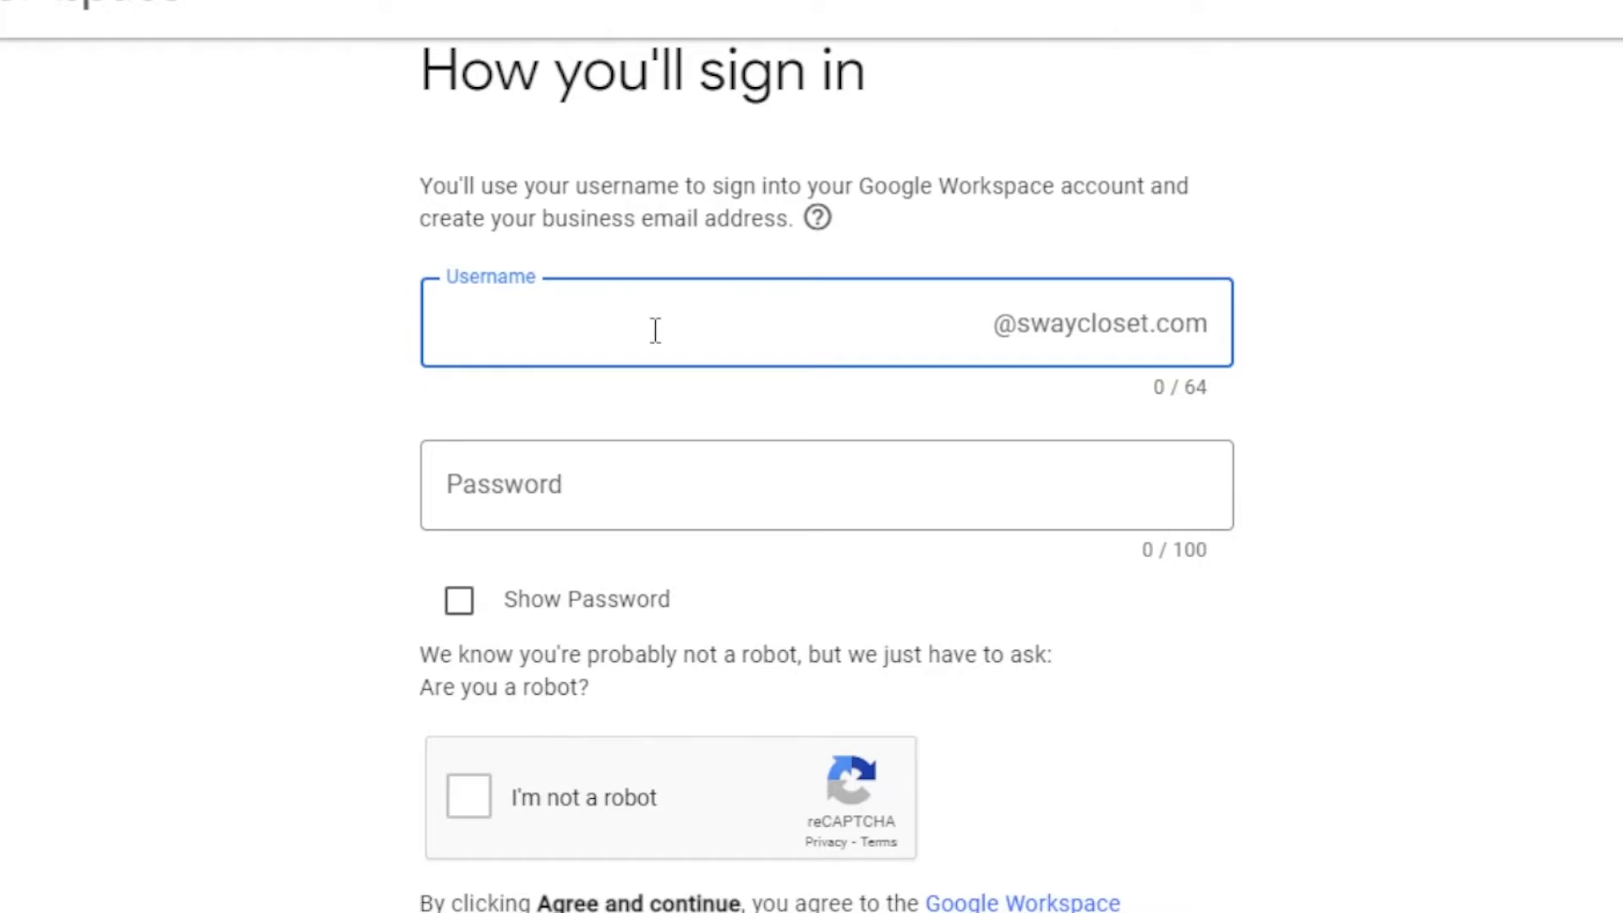
click(1004, 338)
click(708, 298)
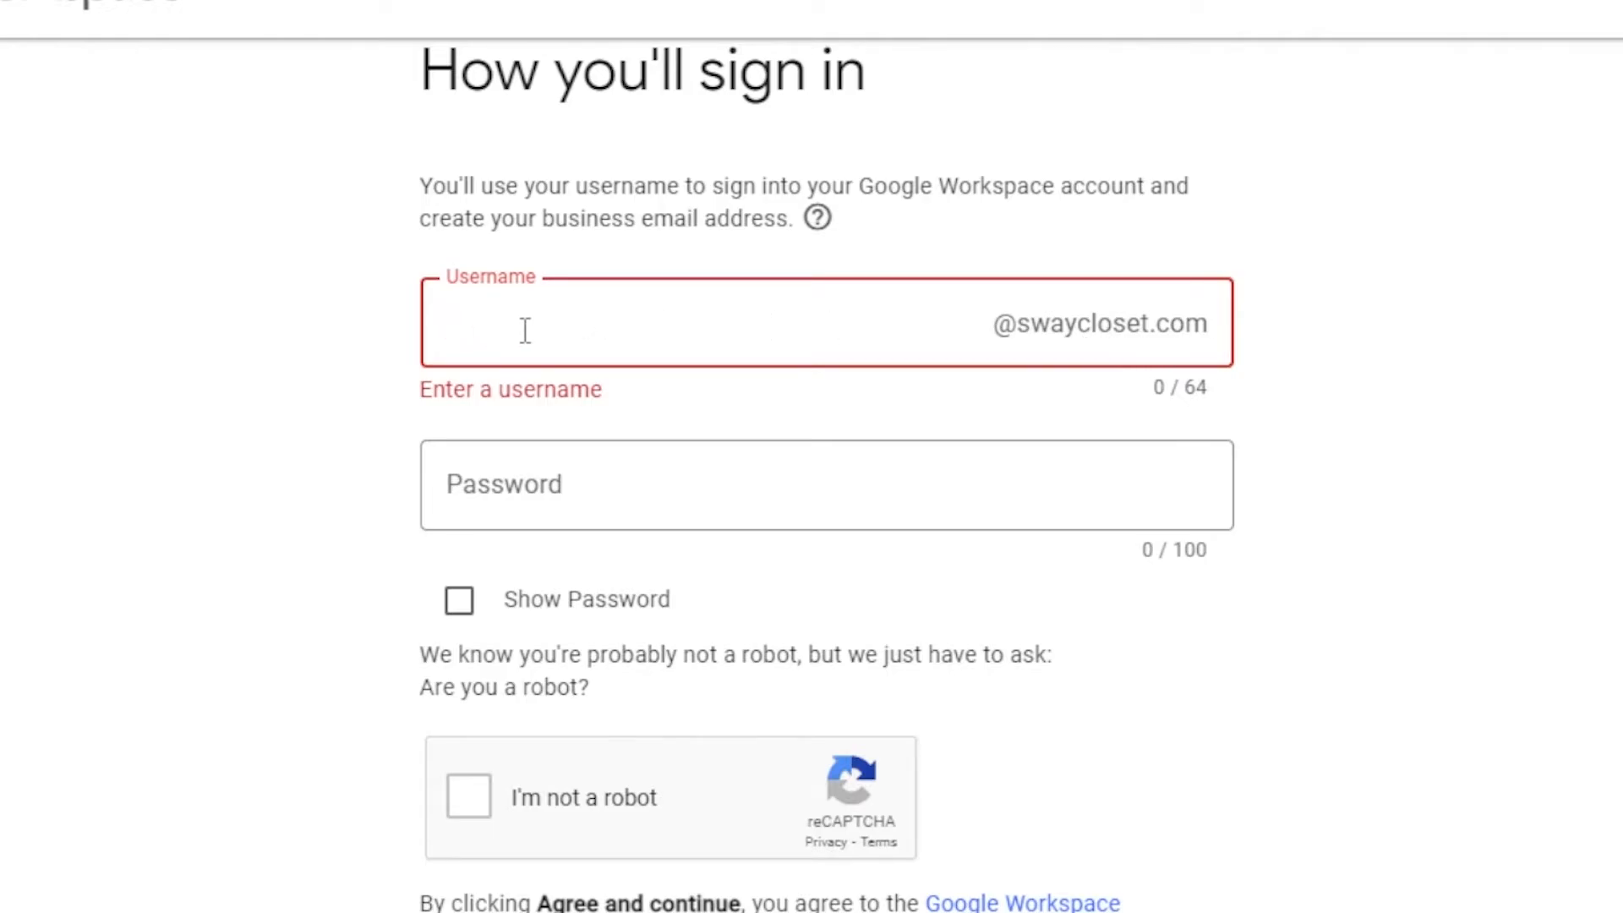
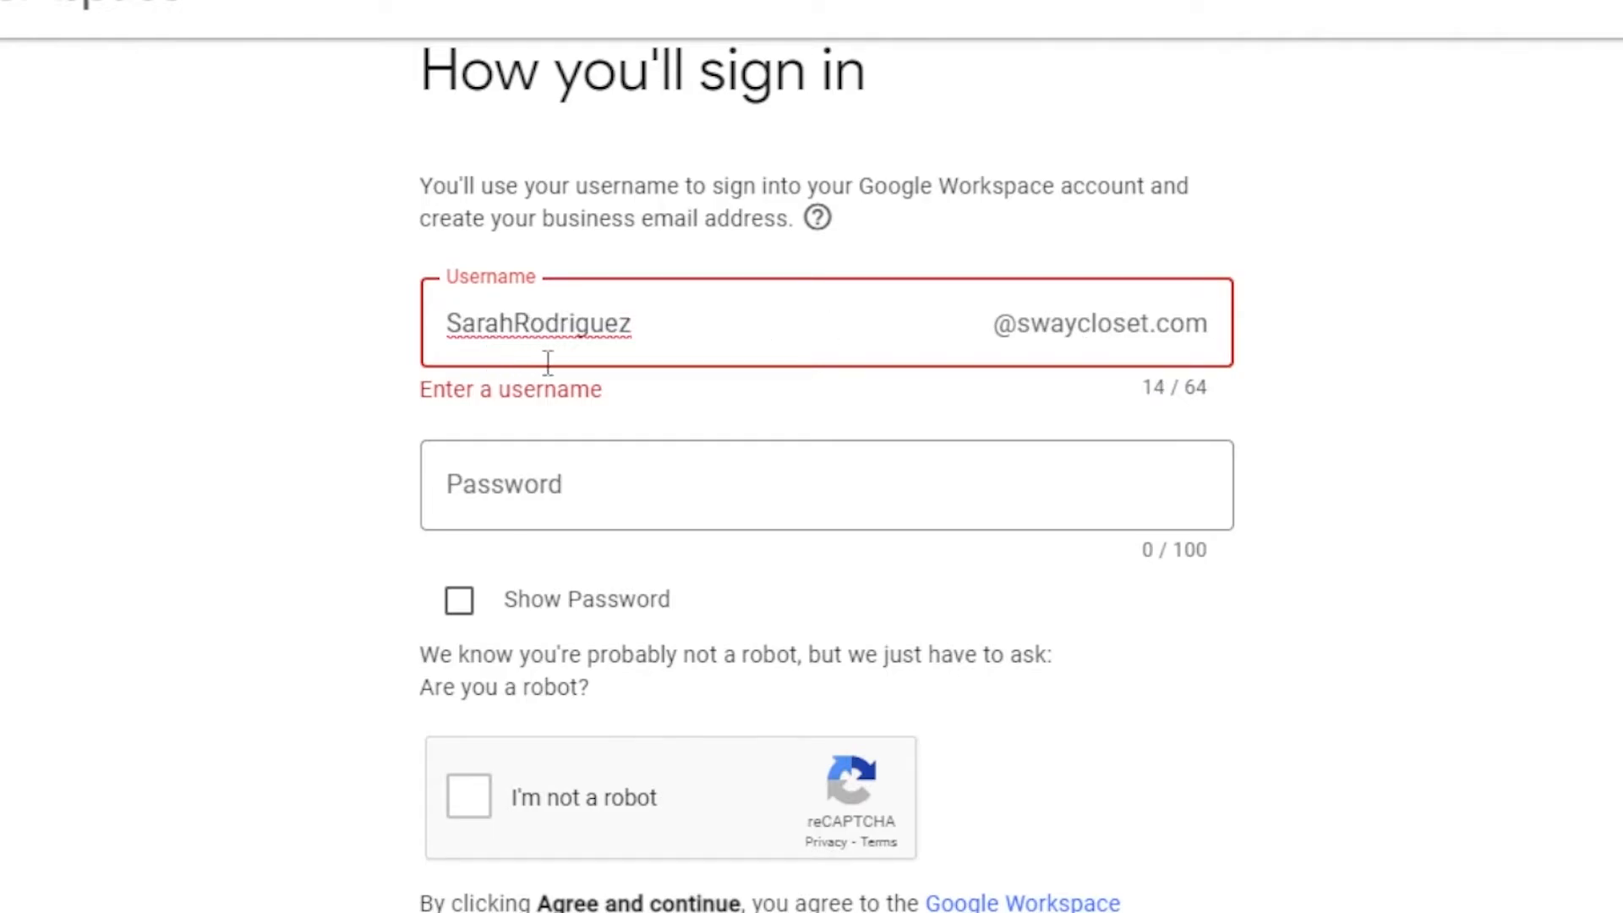
click(532, 486)
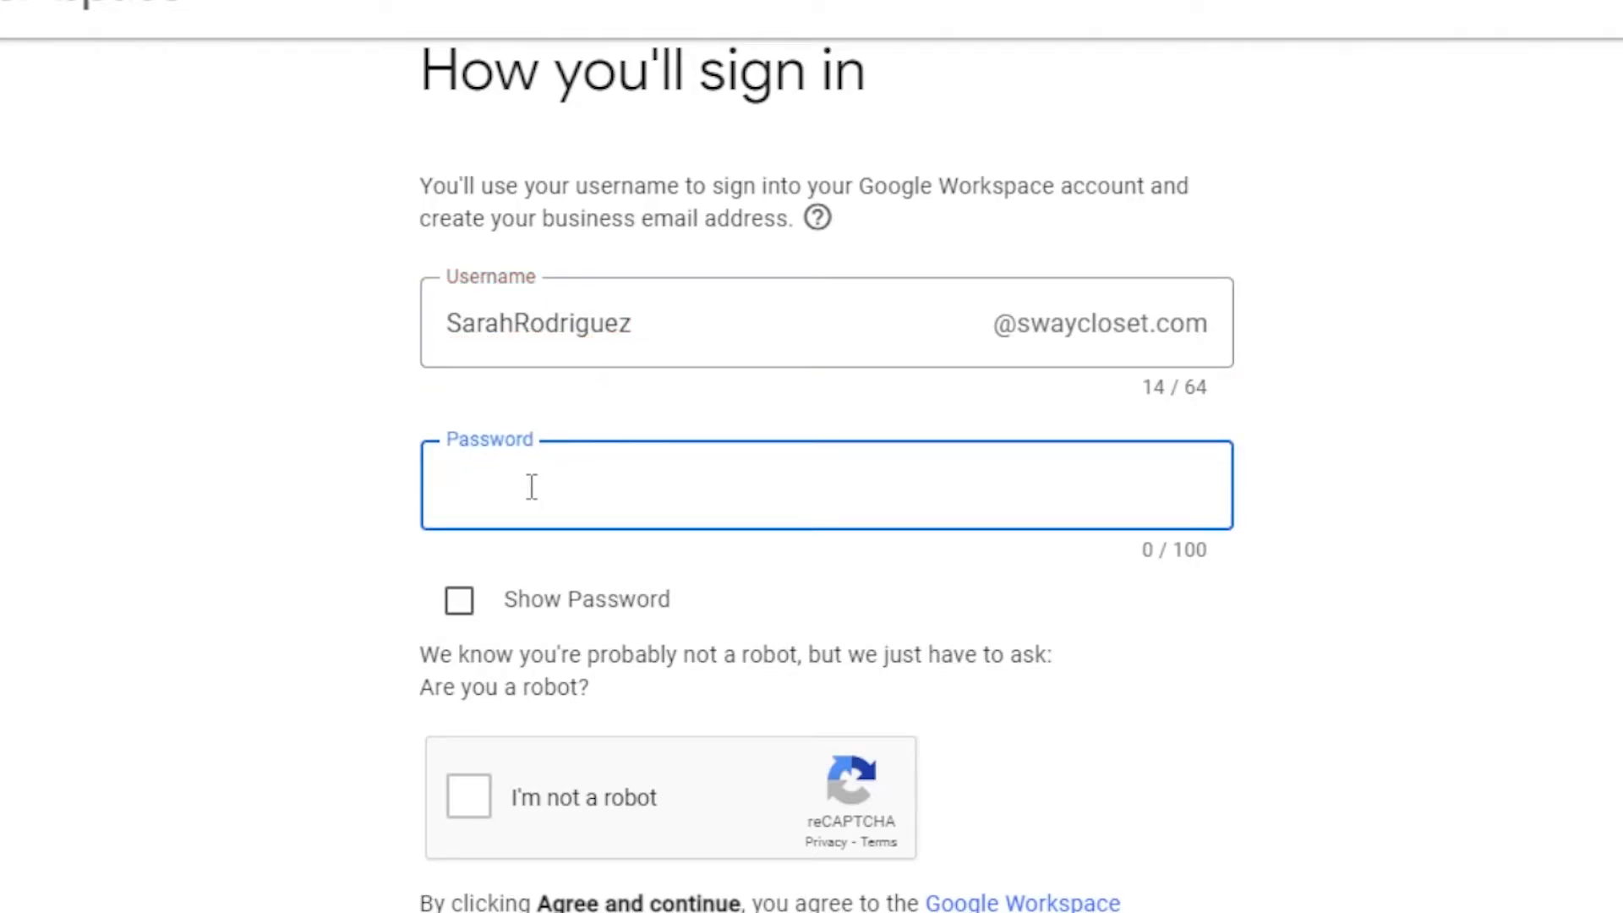
text(•••••••••)
click(468, 796)
scroll(725, 775, down, 3)
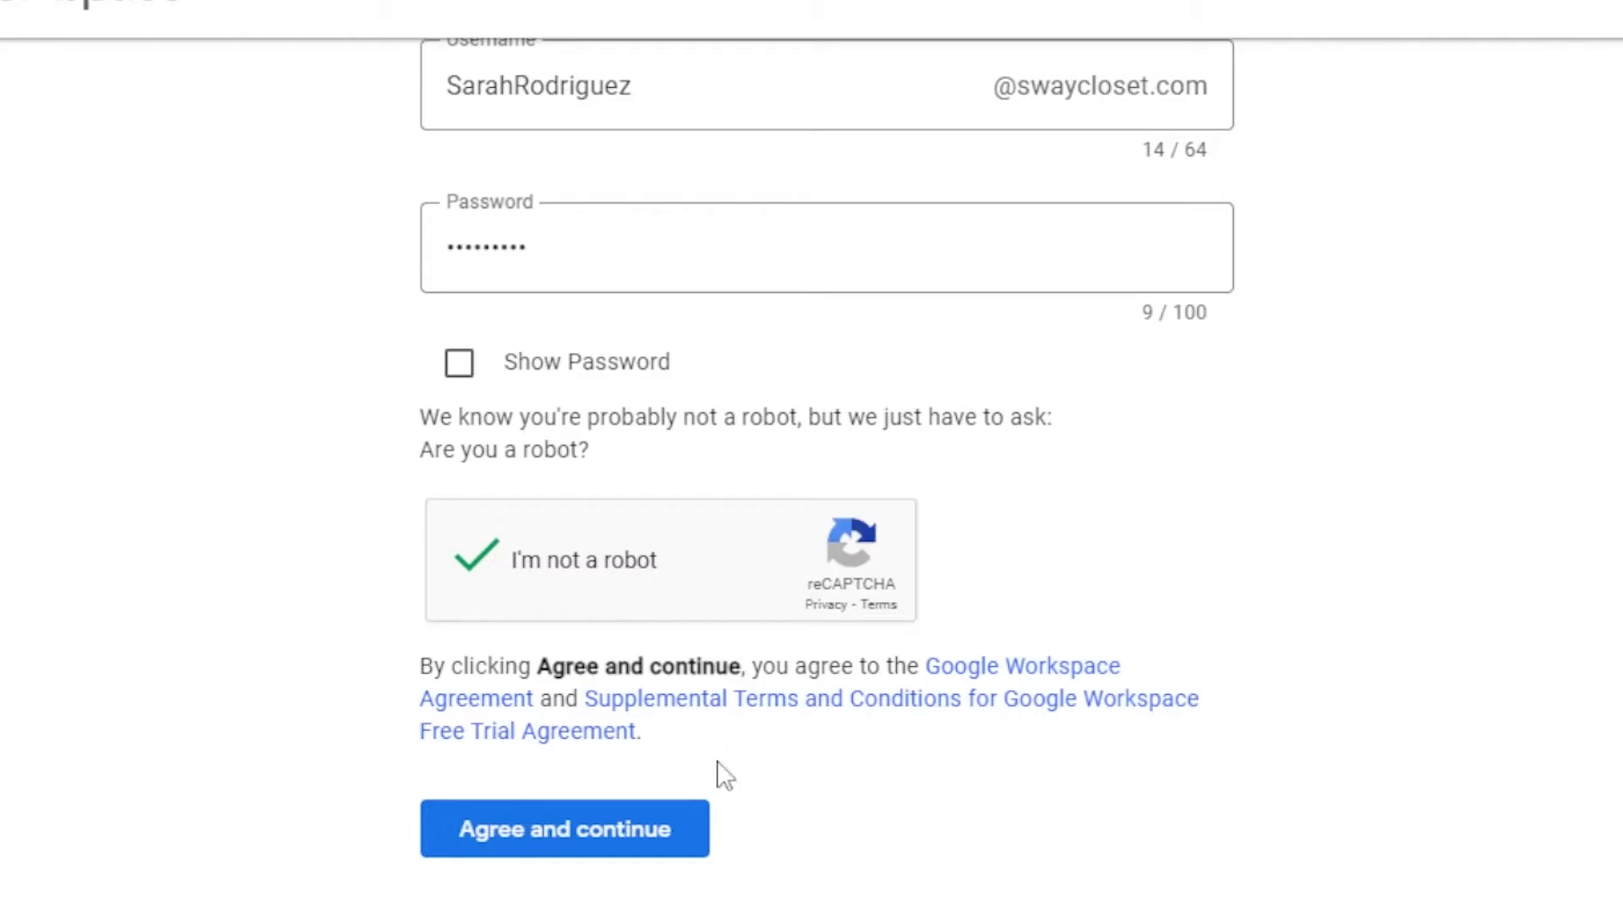
Agree to the terms and scroll through the checkout payment page
click(643, 850)
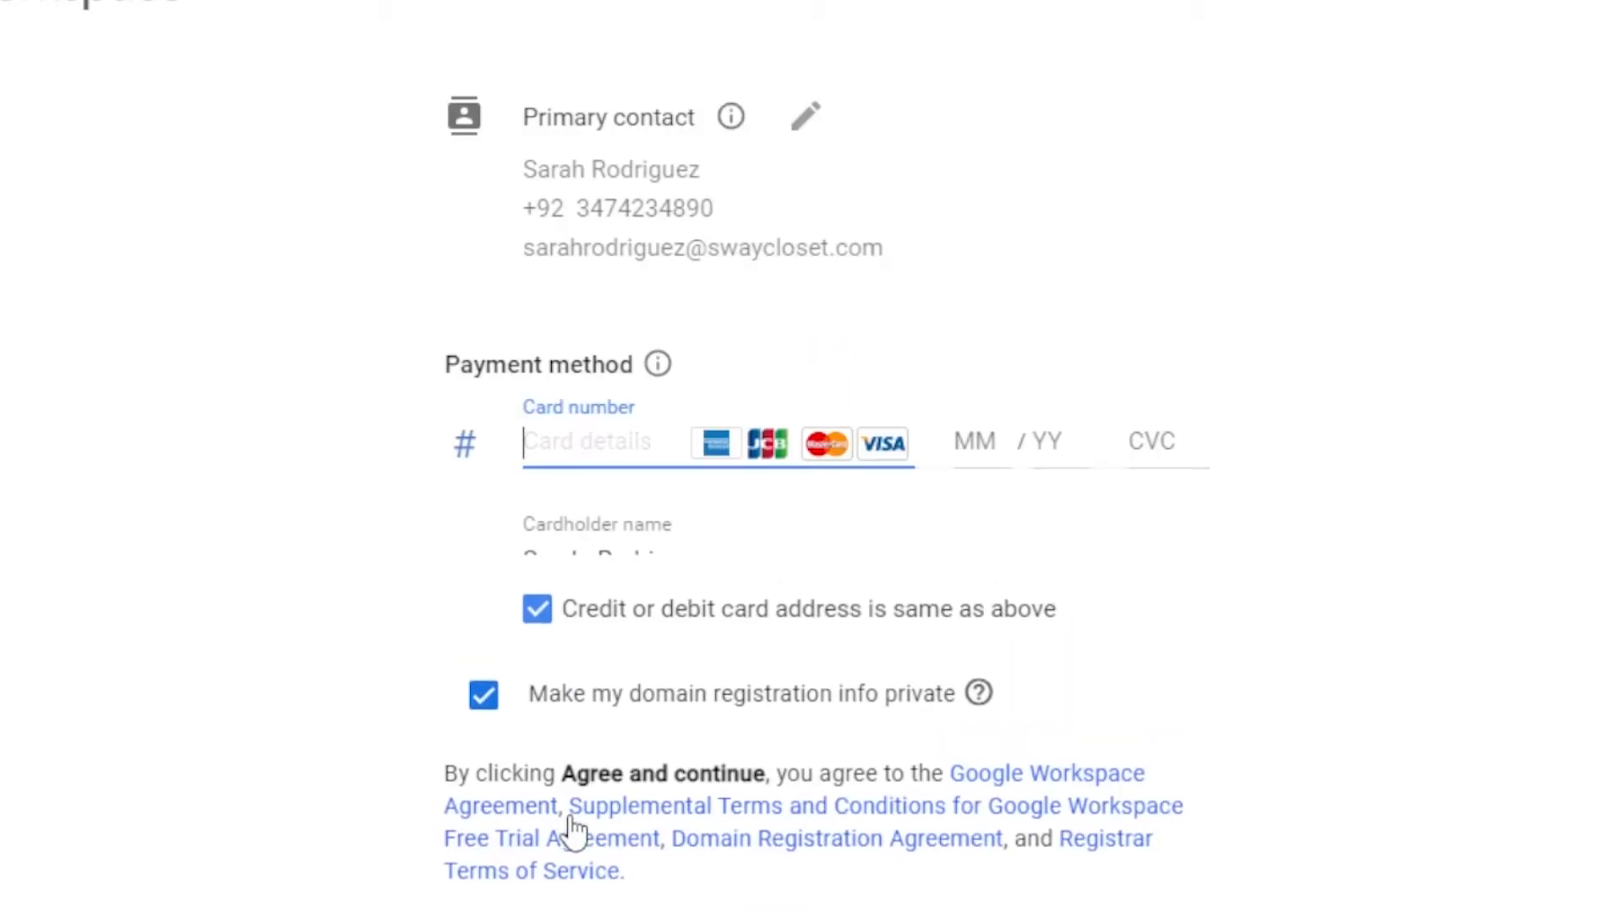
scroll(827, 473, down, 3)
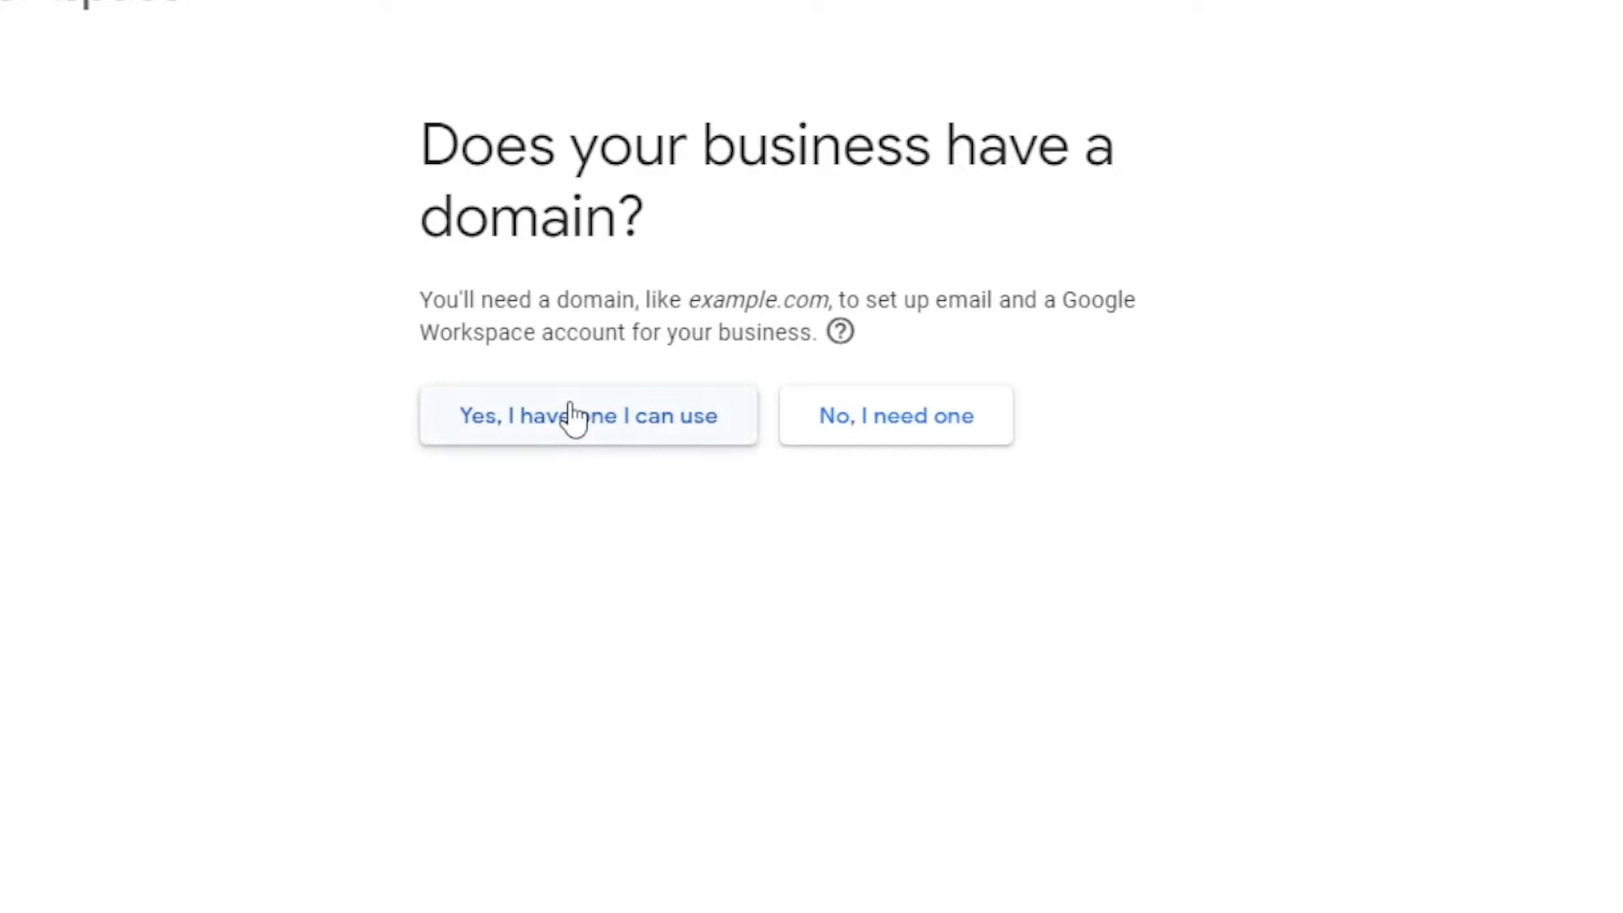
Say the business has a domain and submit medium.com
click(547, 426)
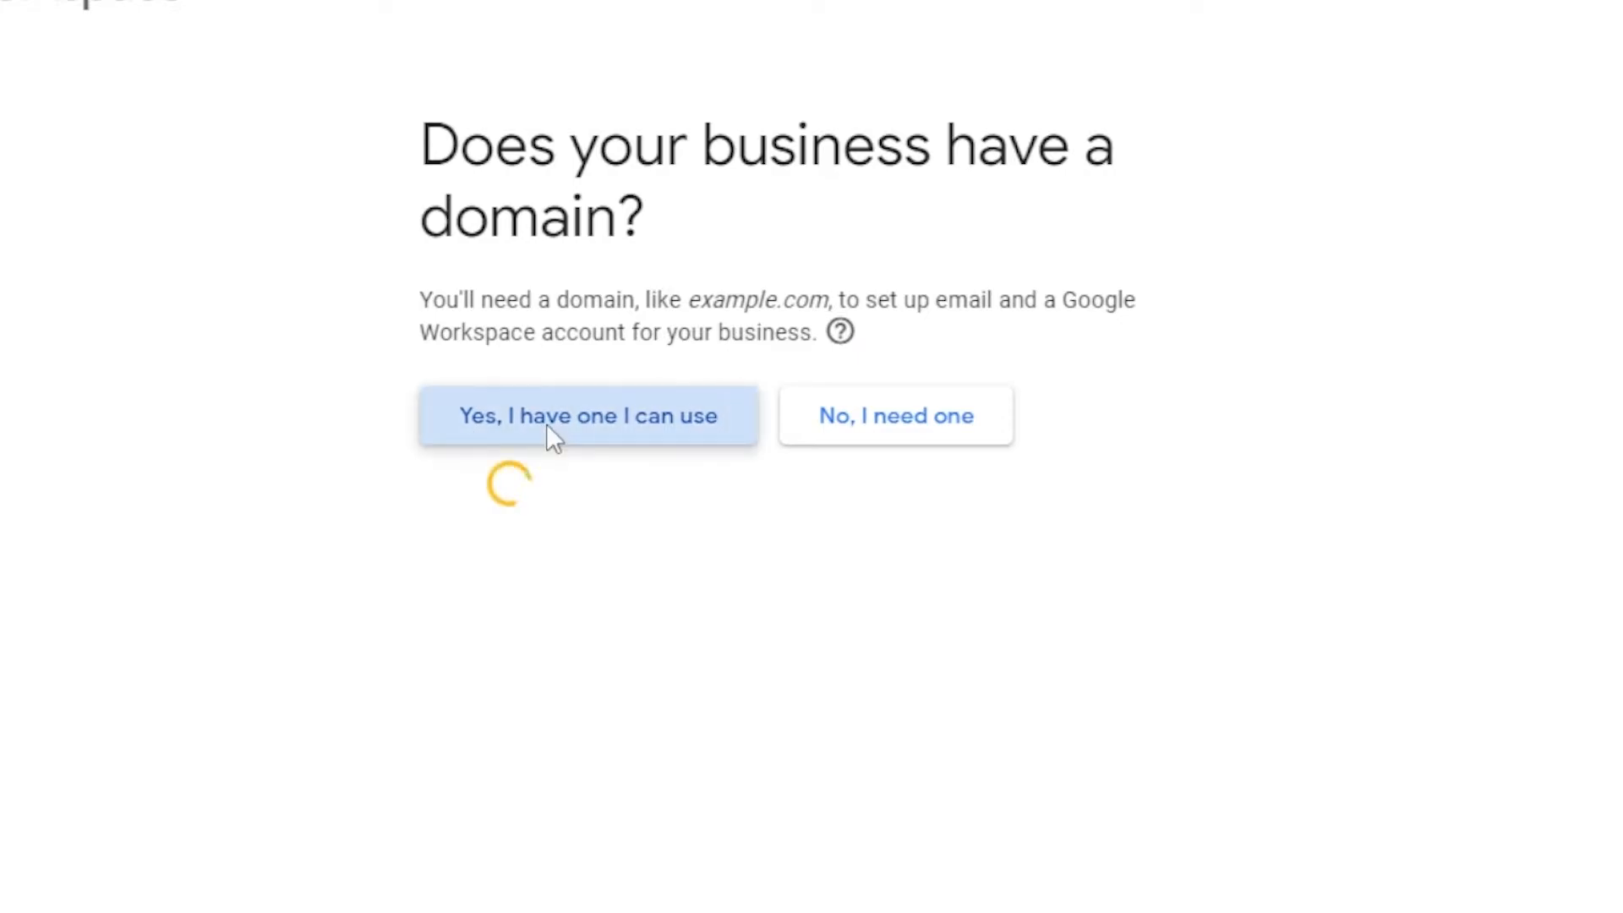
click(556, 444)
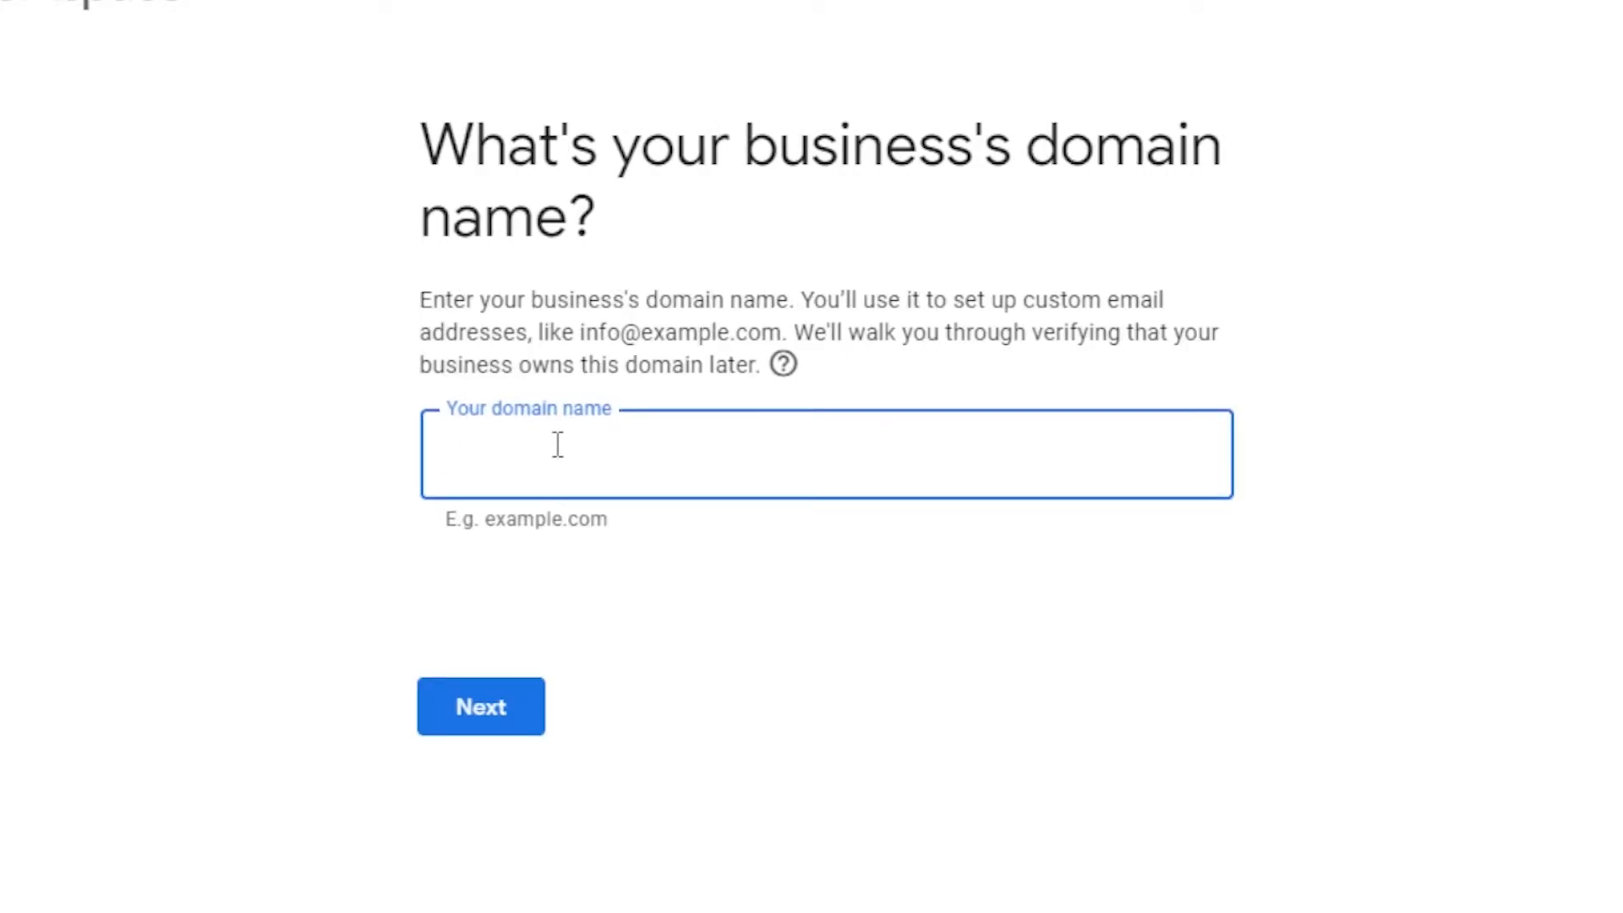
text(medium.com)
click(504, 707)
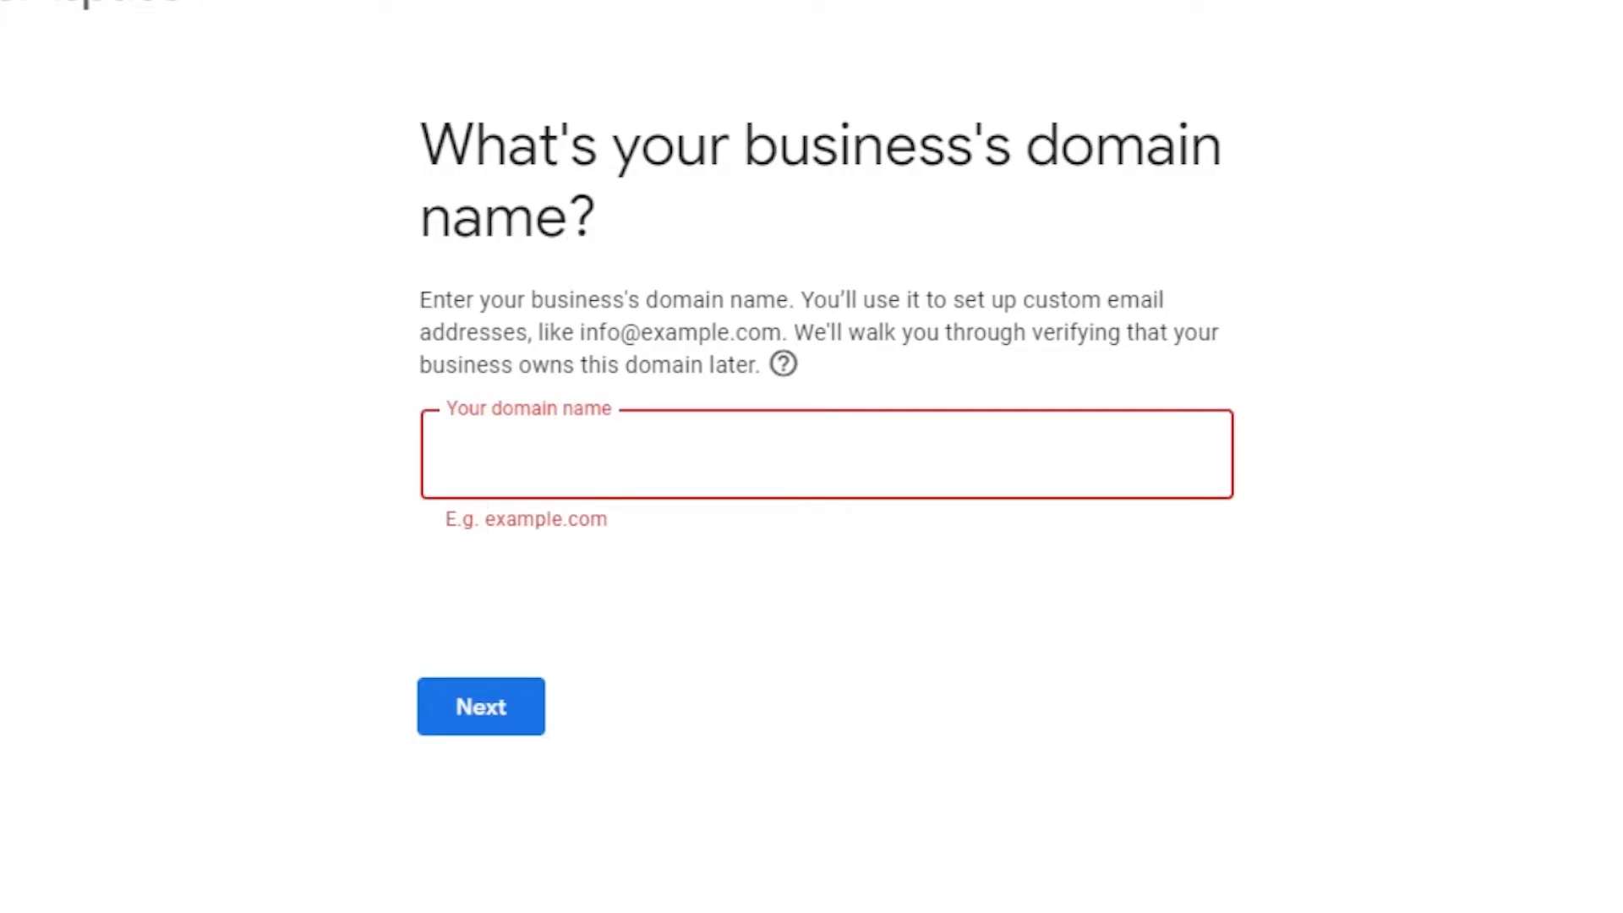
Go back three pages to the start of the sign-up
key(alt+Left)
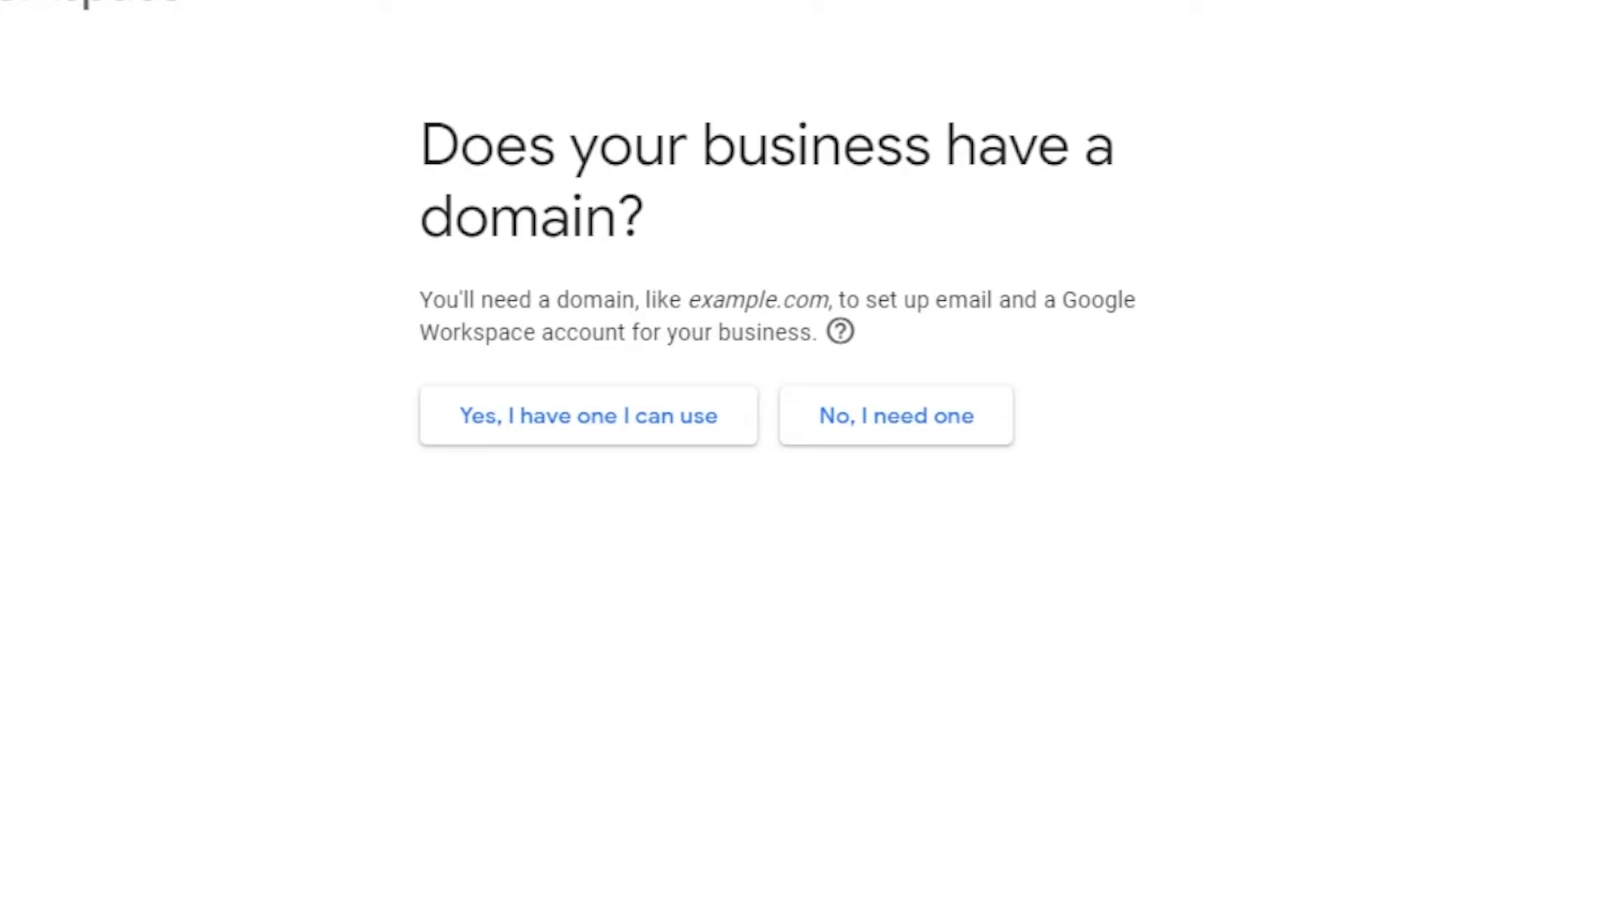
key(alt+Left)
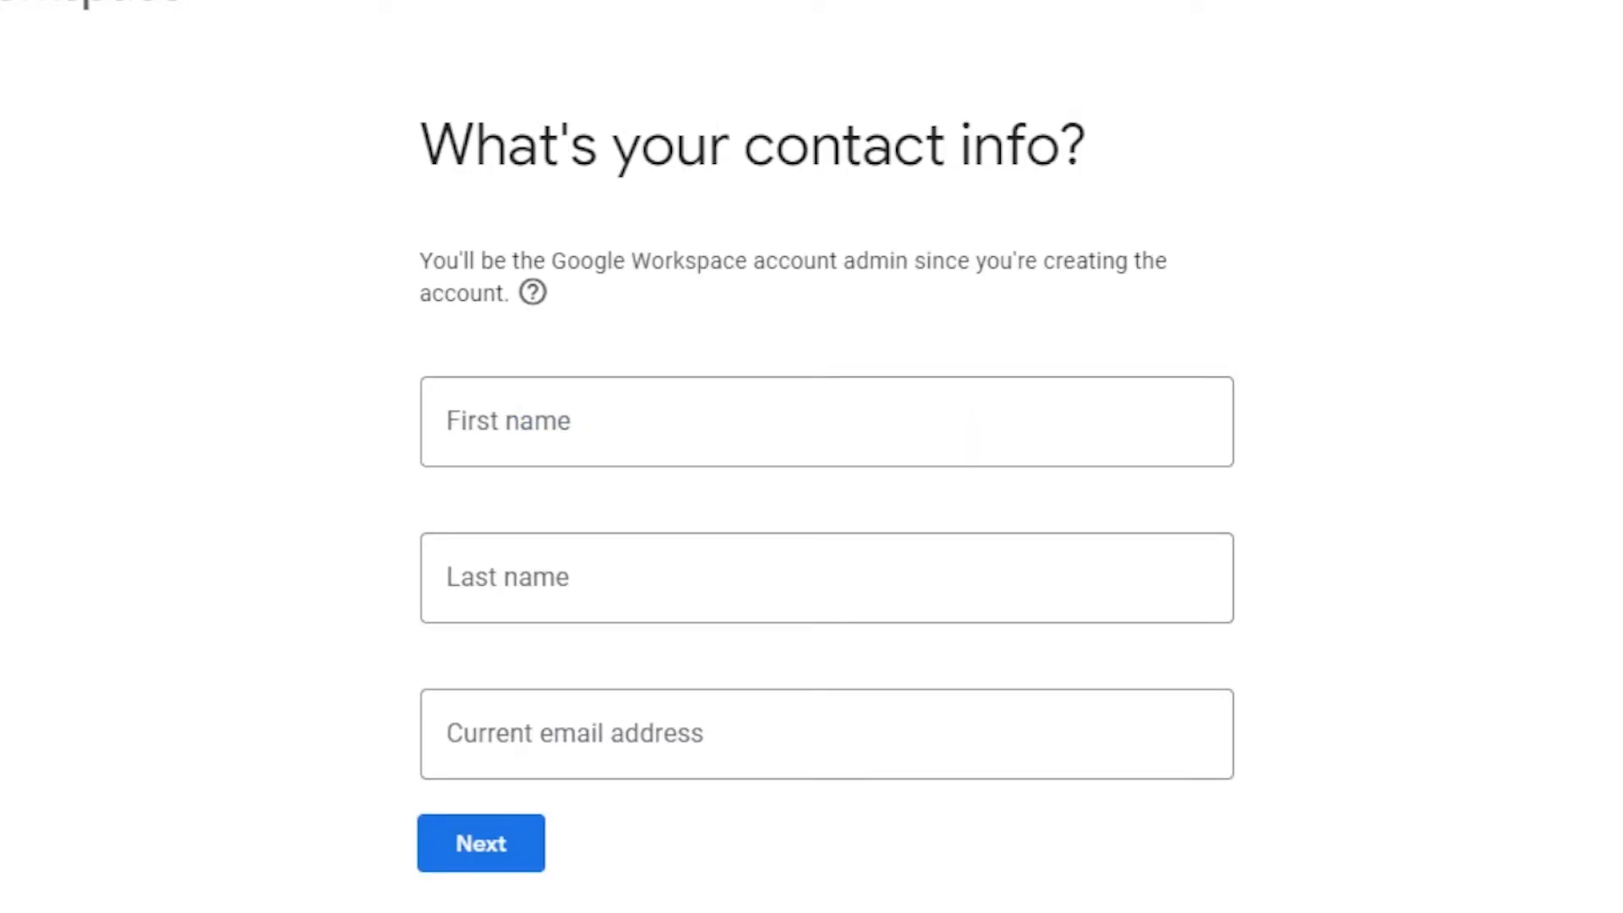
key(alt+Left)
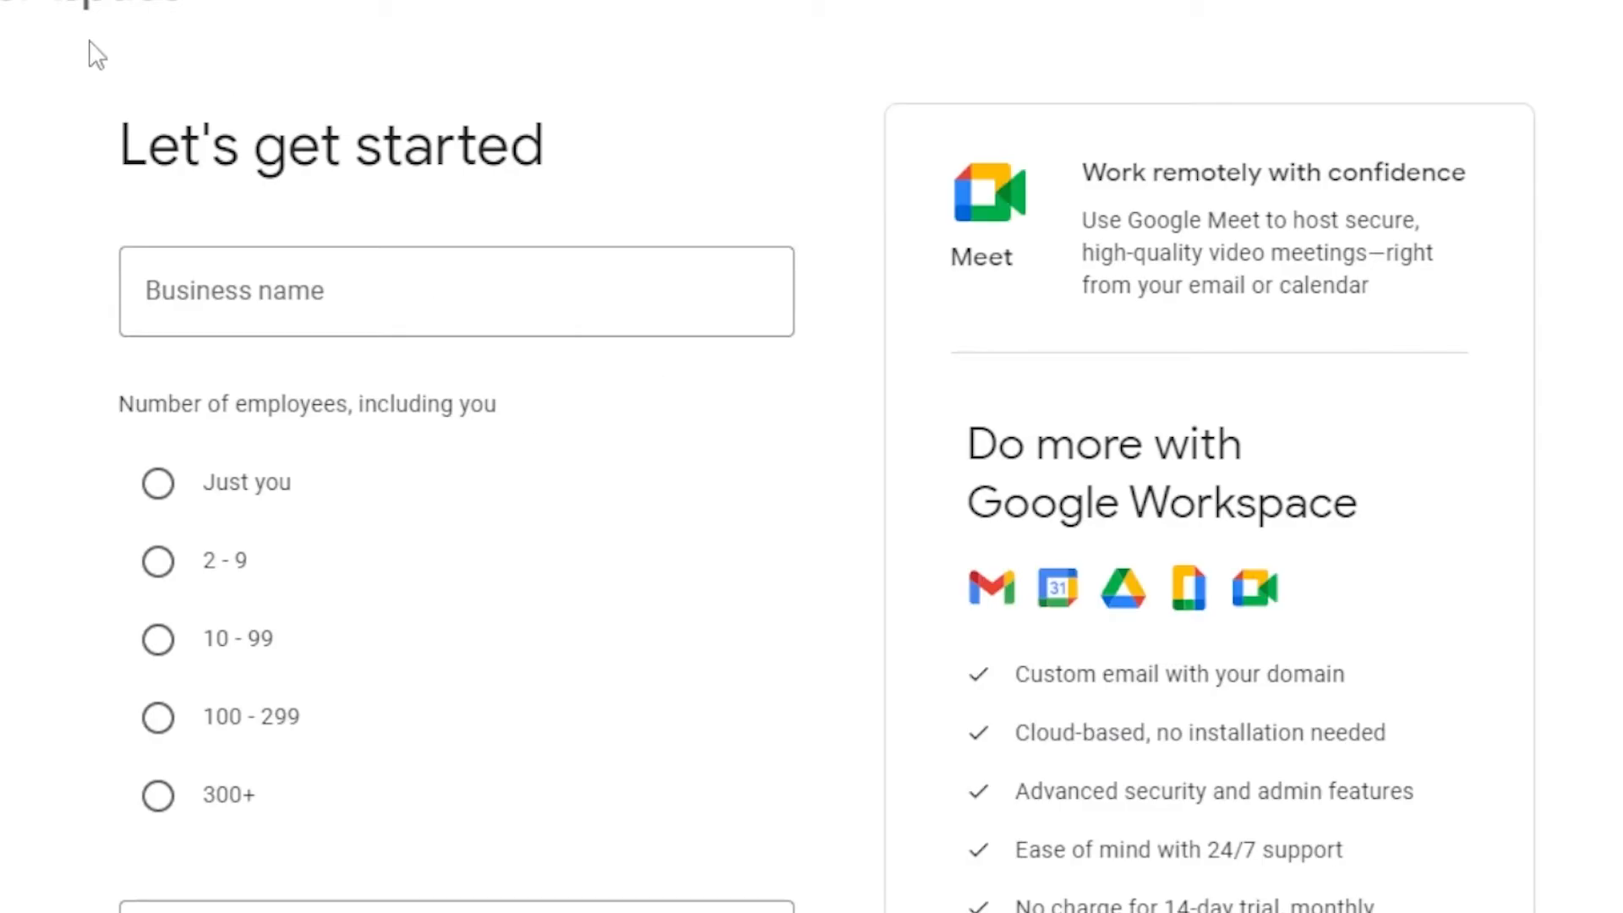
Highlight the Google Meet line and scroll the Let's get started page
drag(1038, 220, 1375, 220)
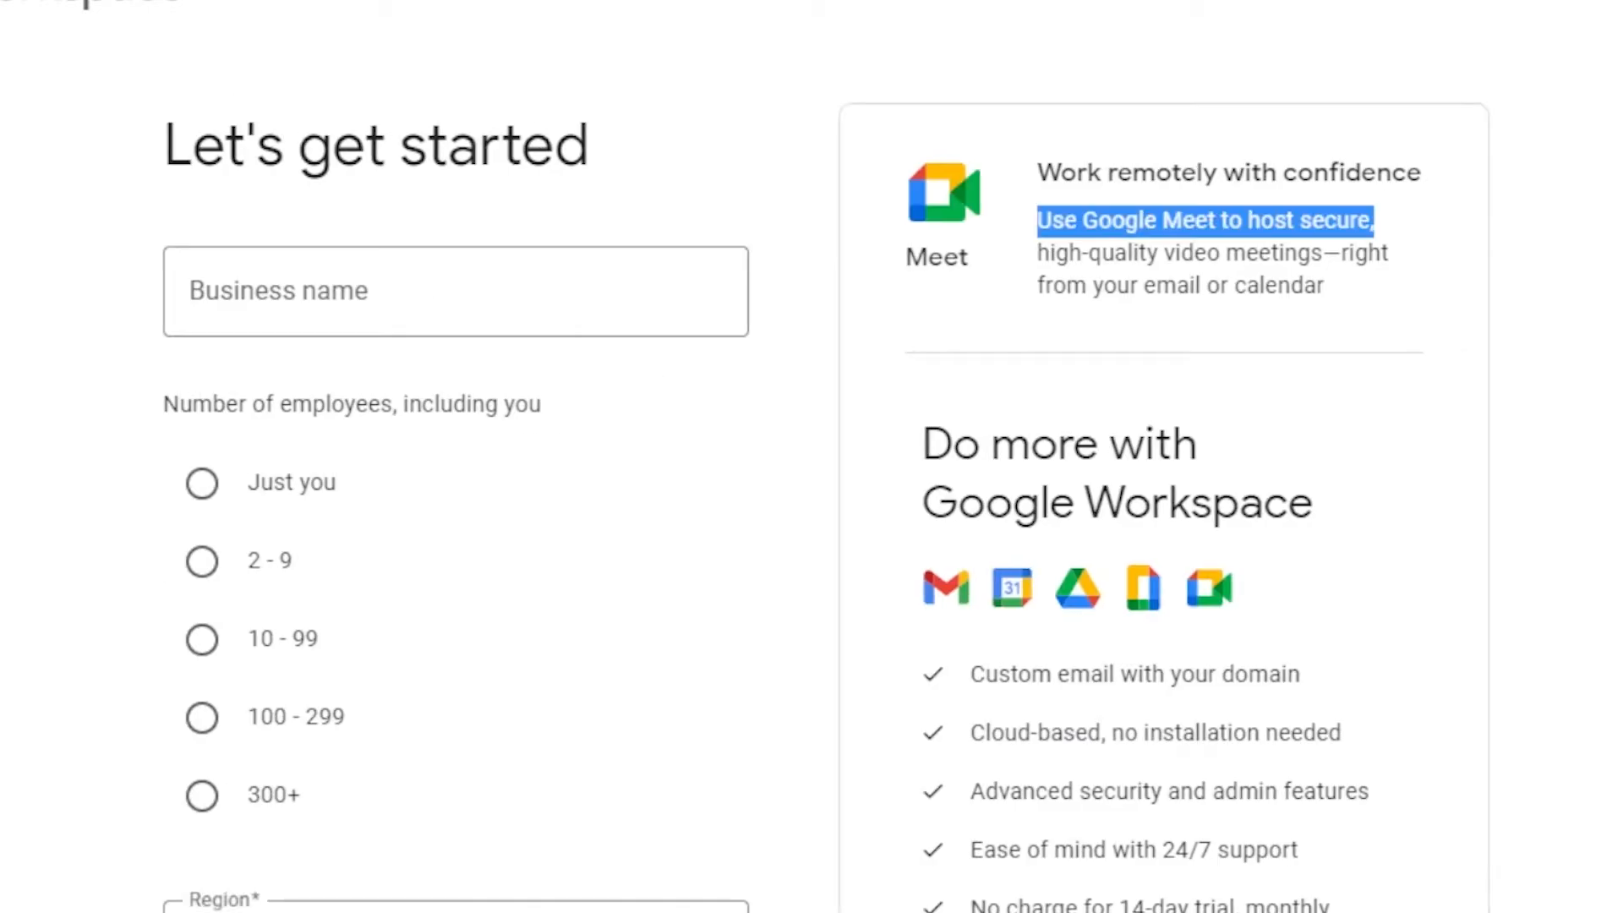
scroll(863, 677, down, 2)
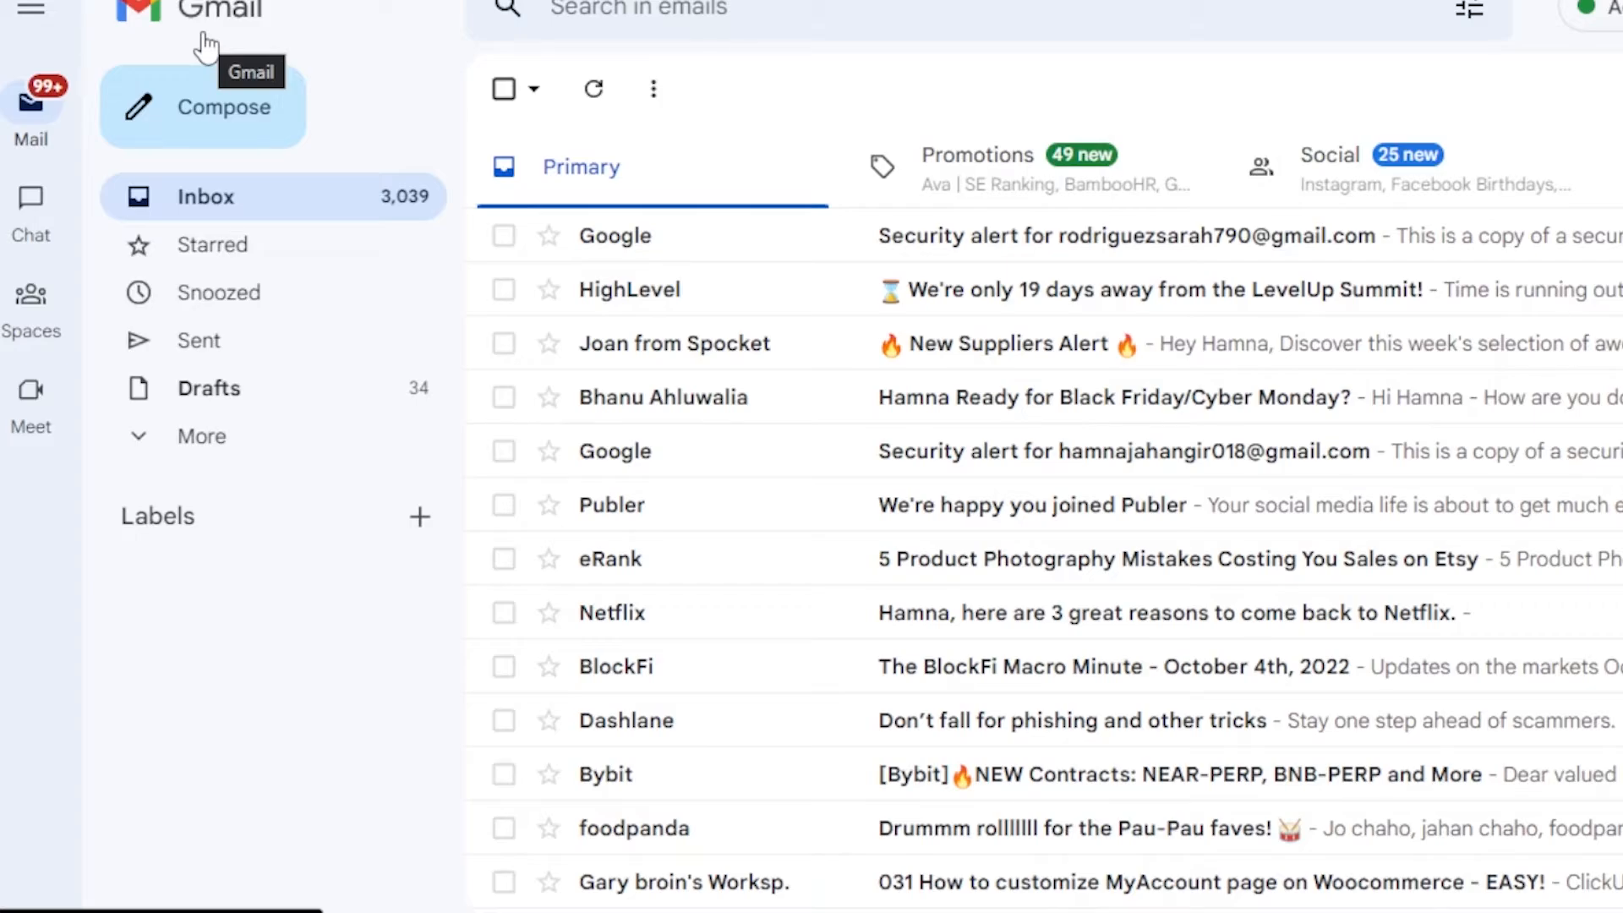
Open a new message full screen, discard it empty, and go to Spaces
mouse_move(34, 194)
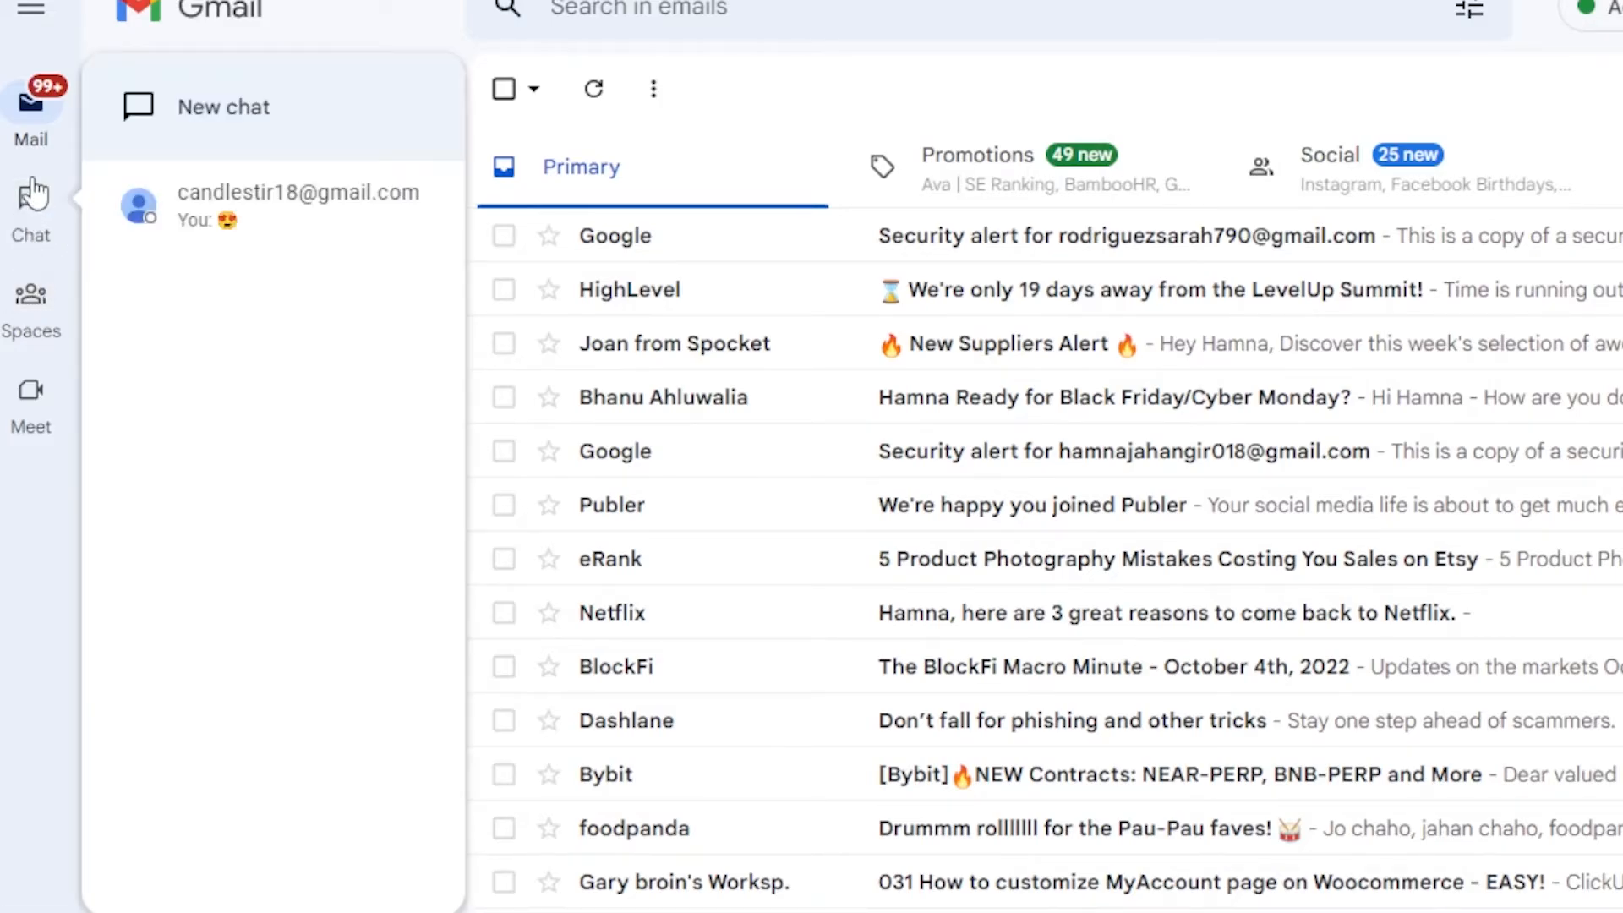
mouse_move(24, 304)
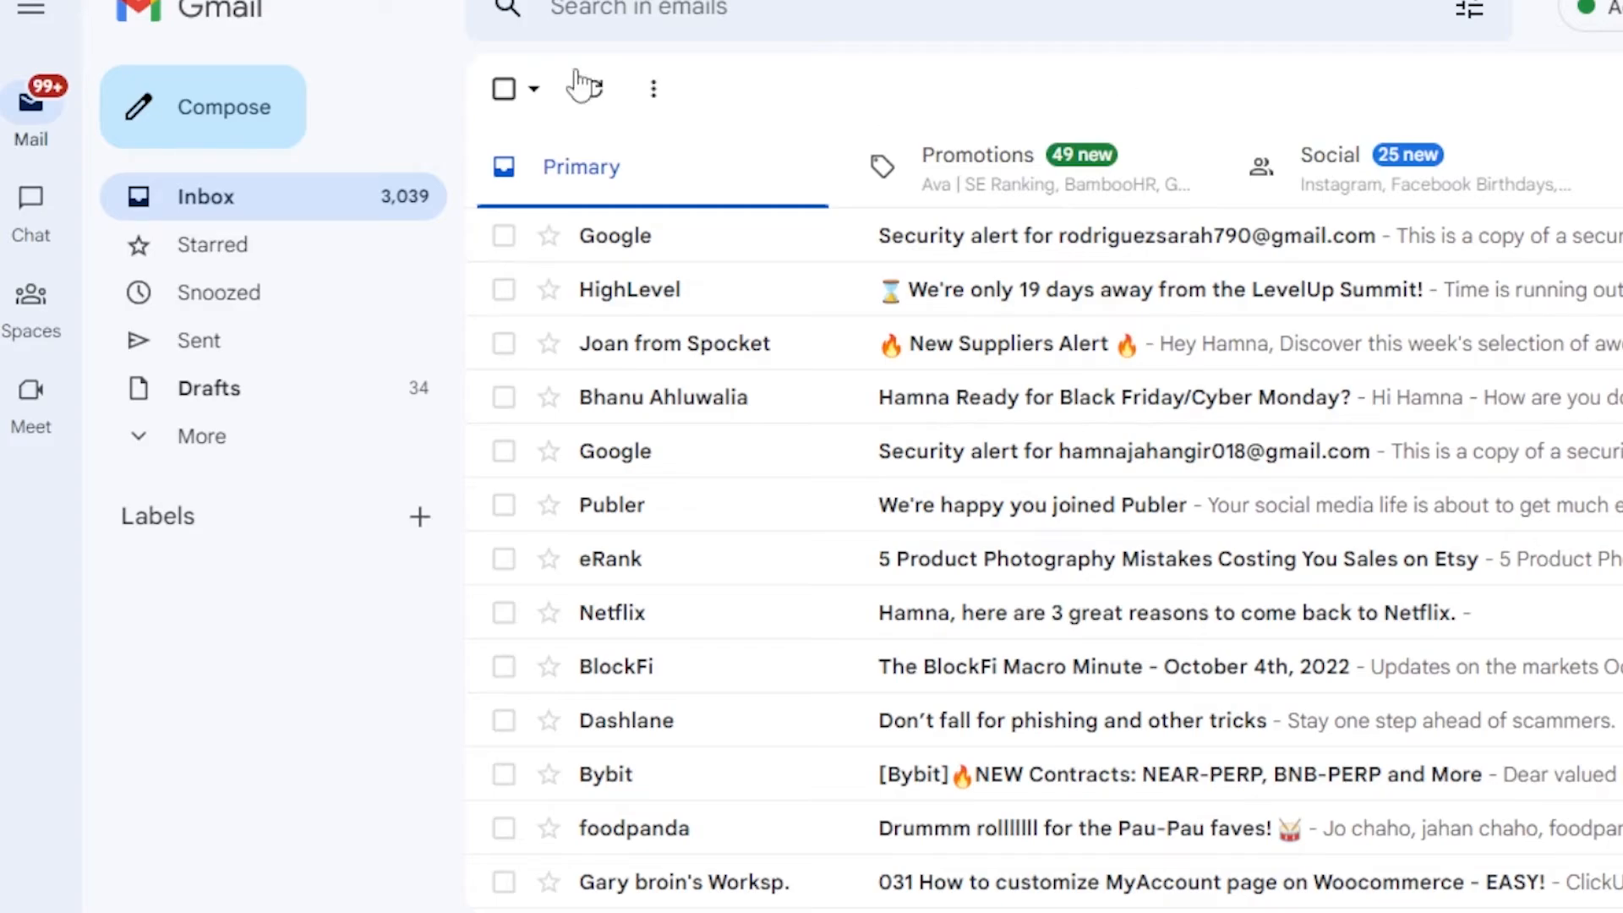
click(194, 127)
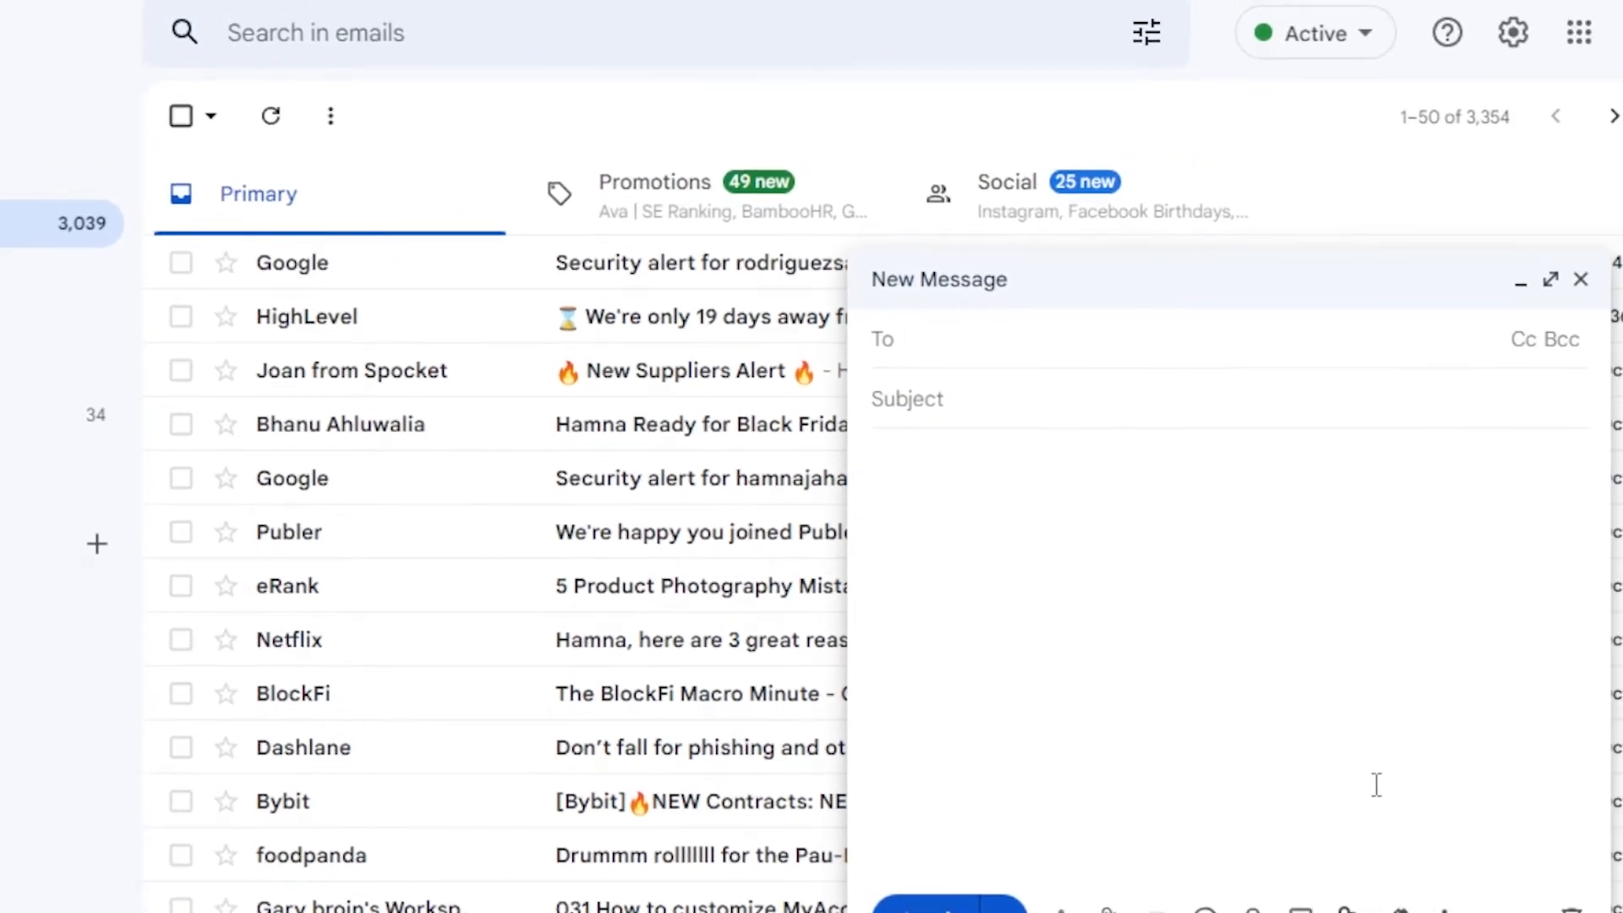
click(1554, 281)
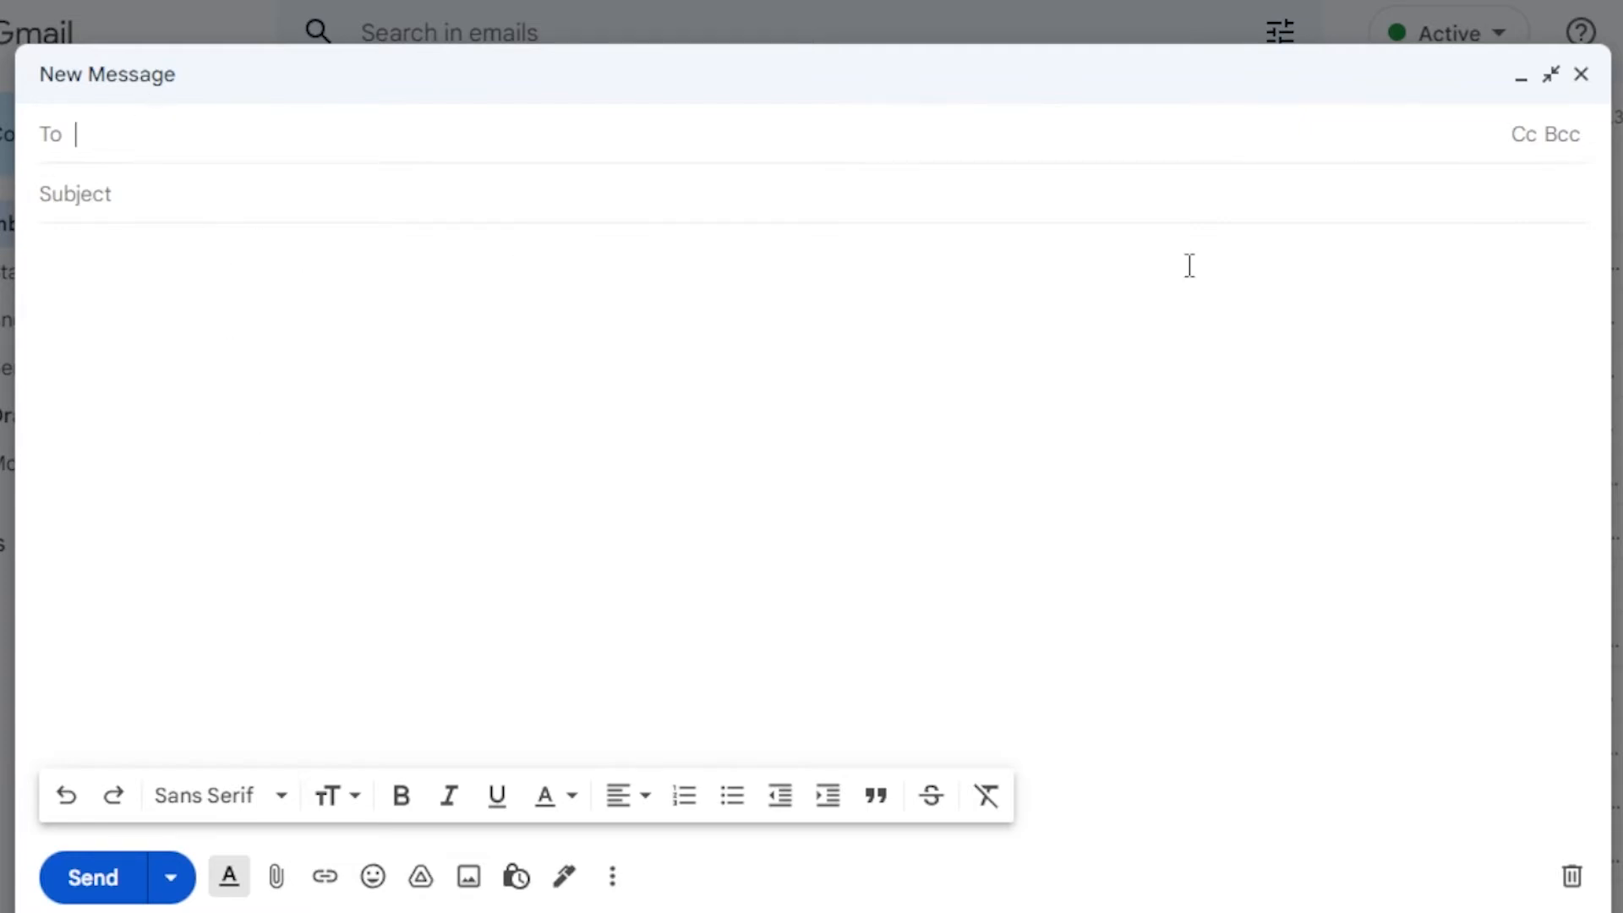
click(1578, 78)
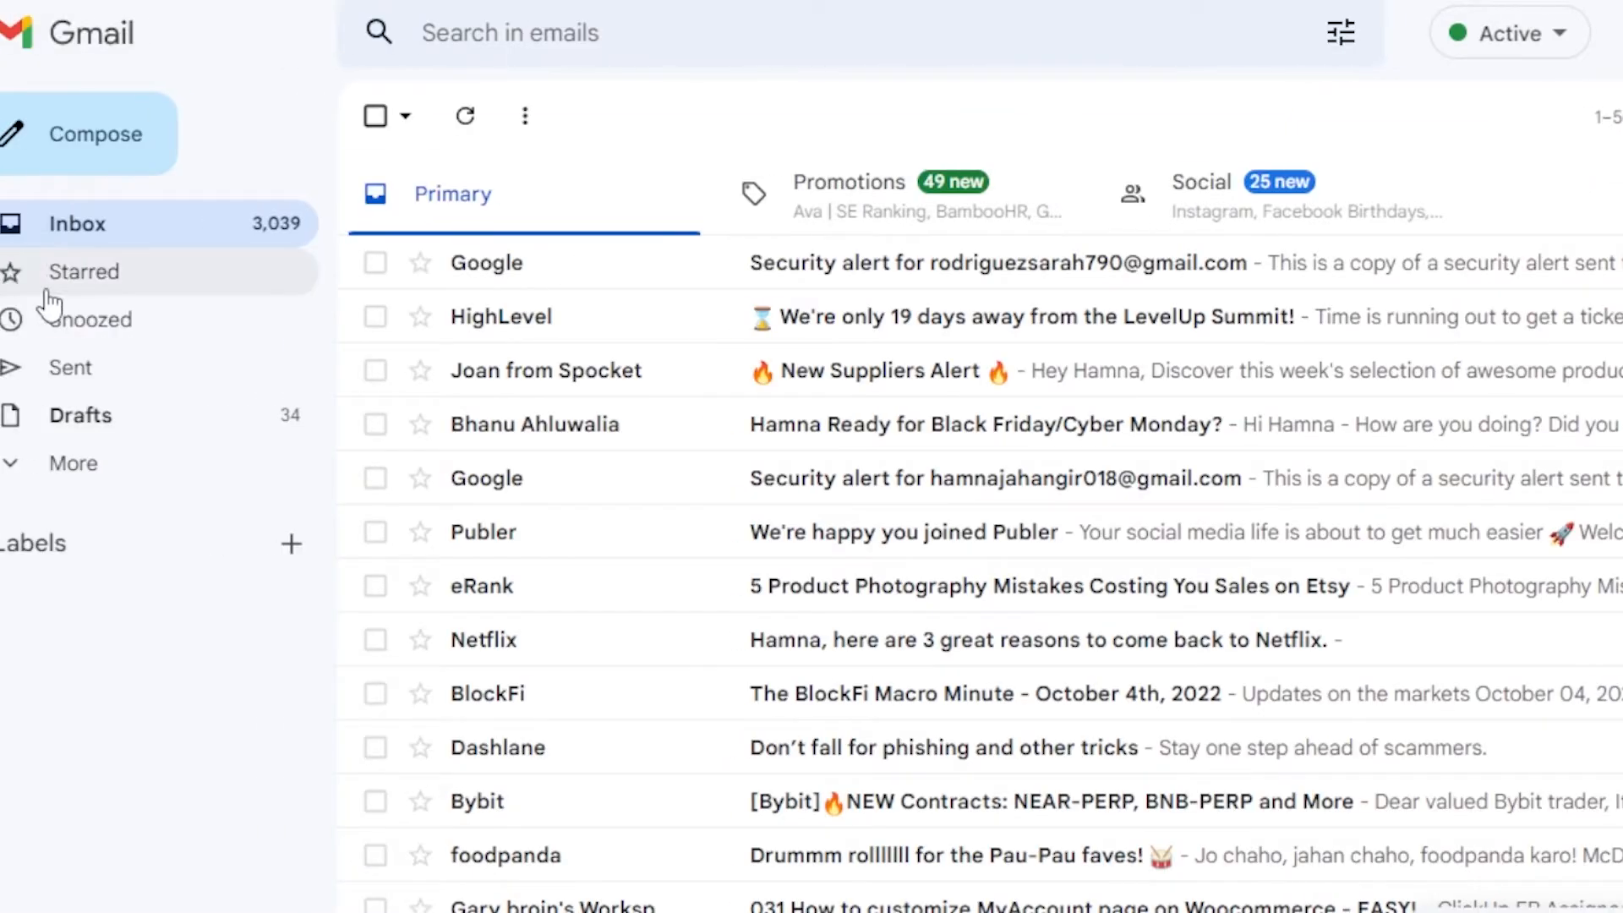
click(1, 311)
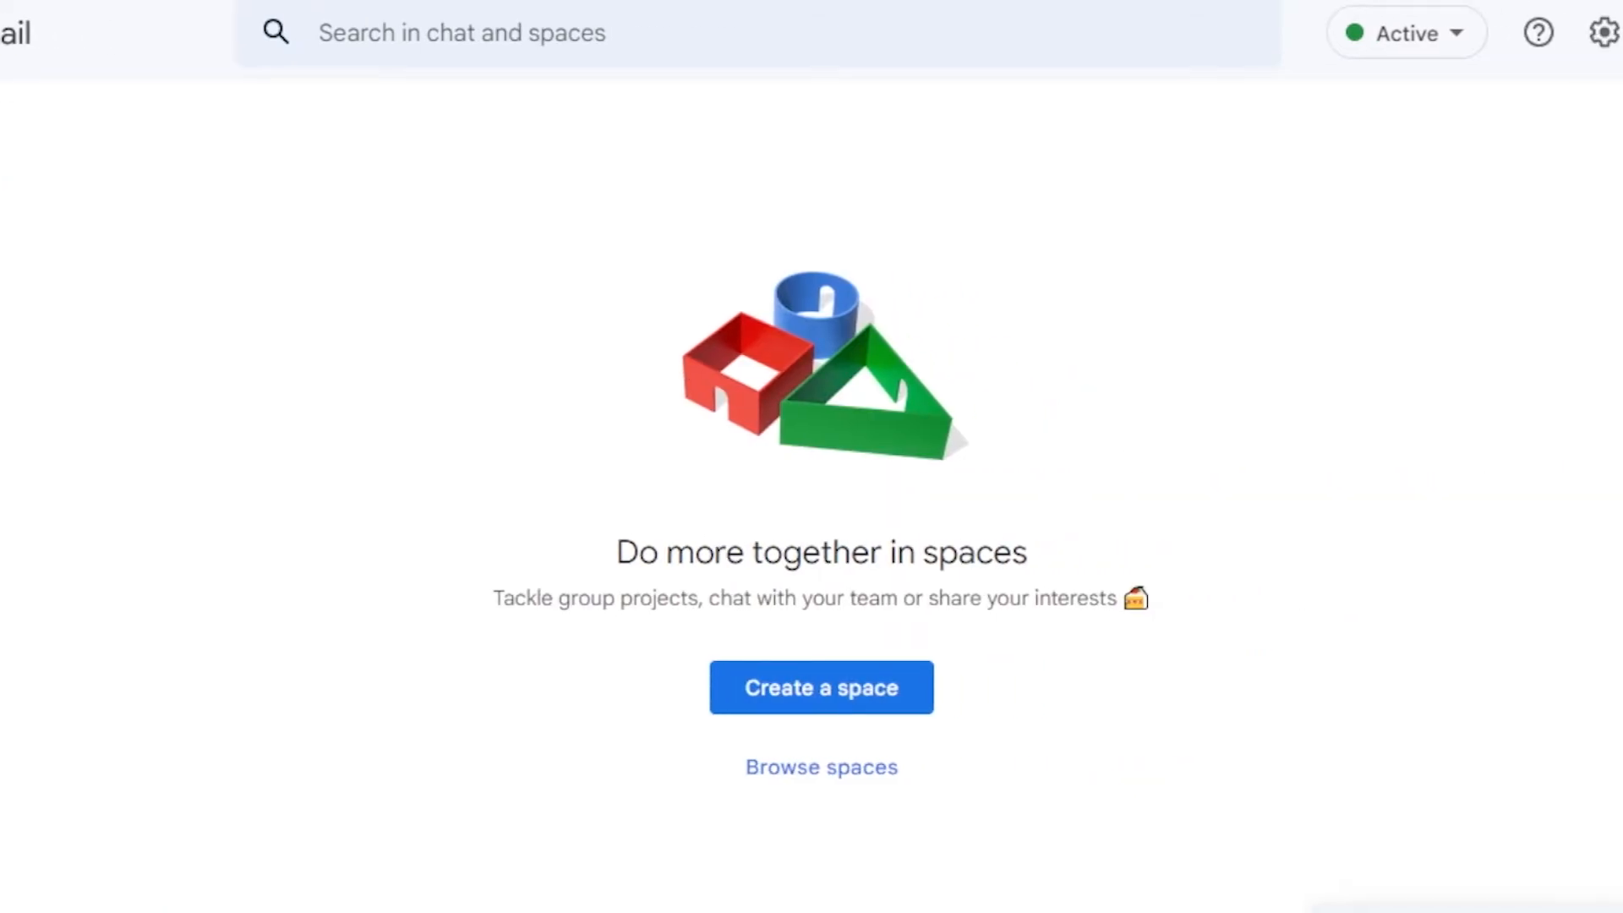
Cancel a new space named 'test' without creating it, then return to the Inbox
click(813, 677)
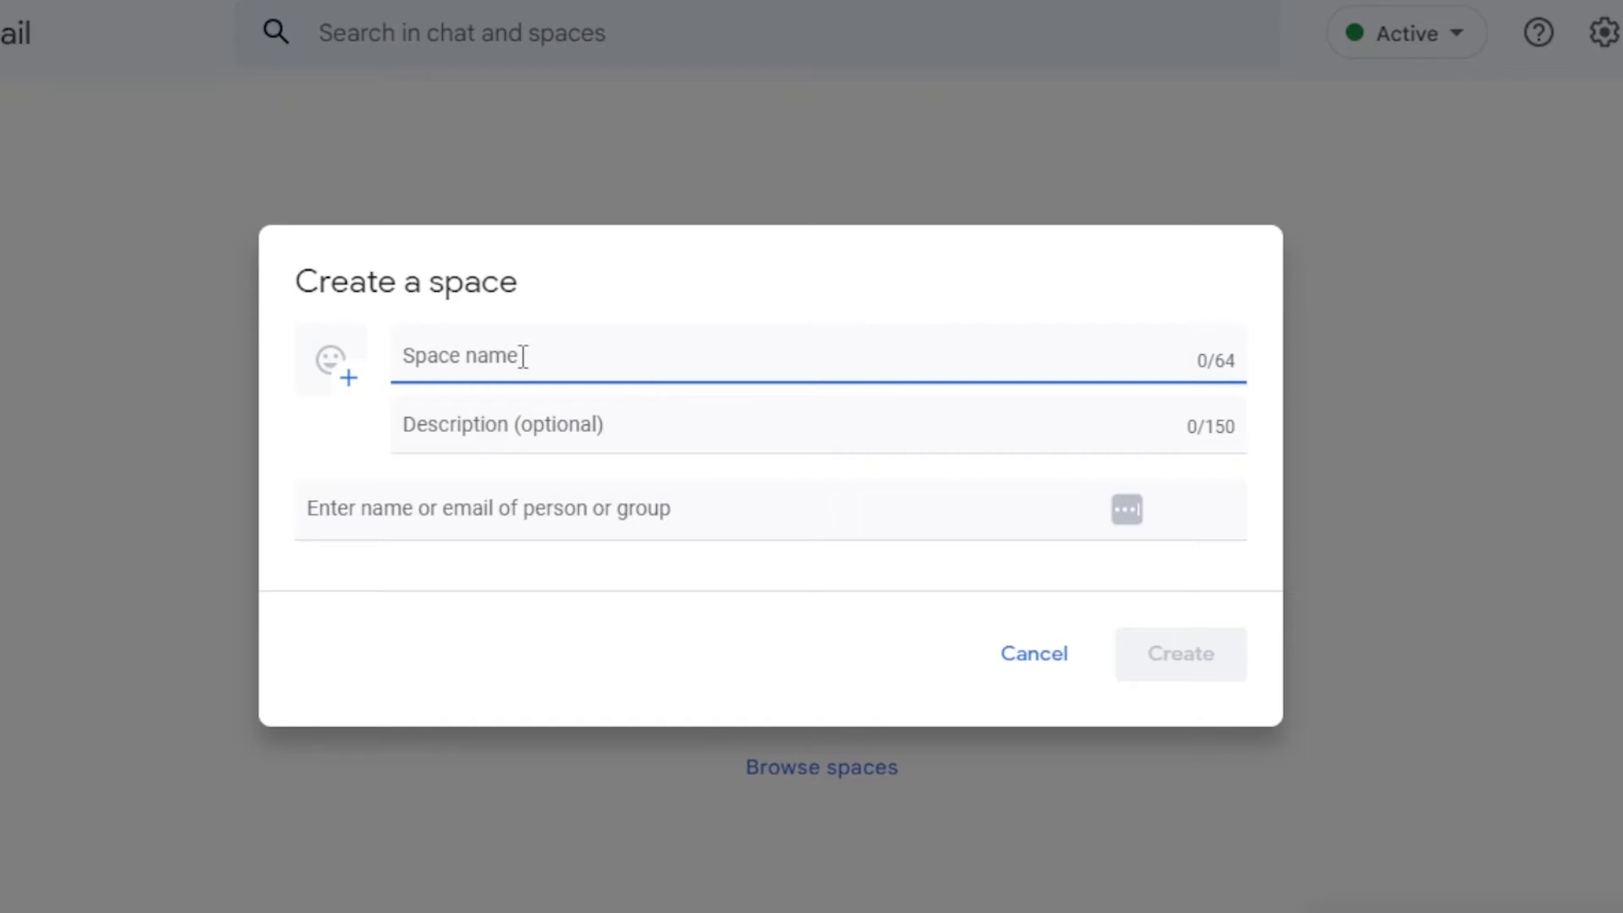
text(test)
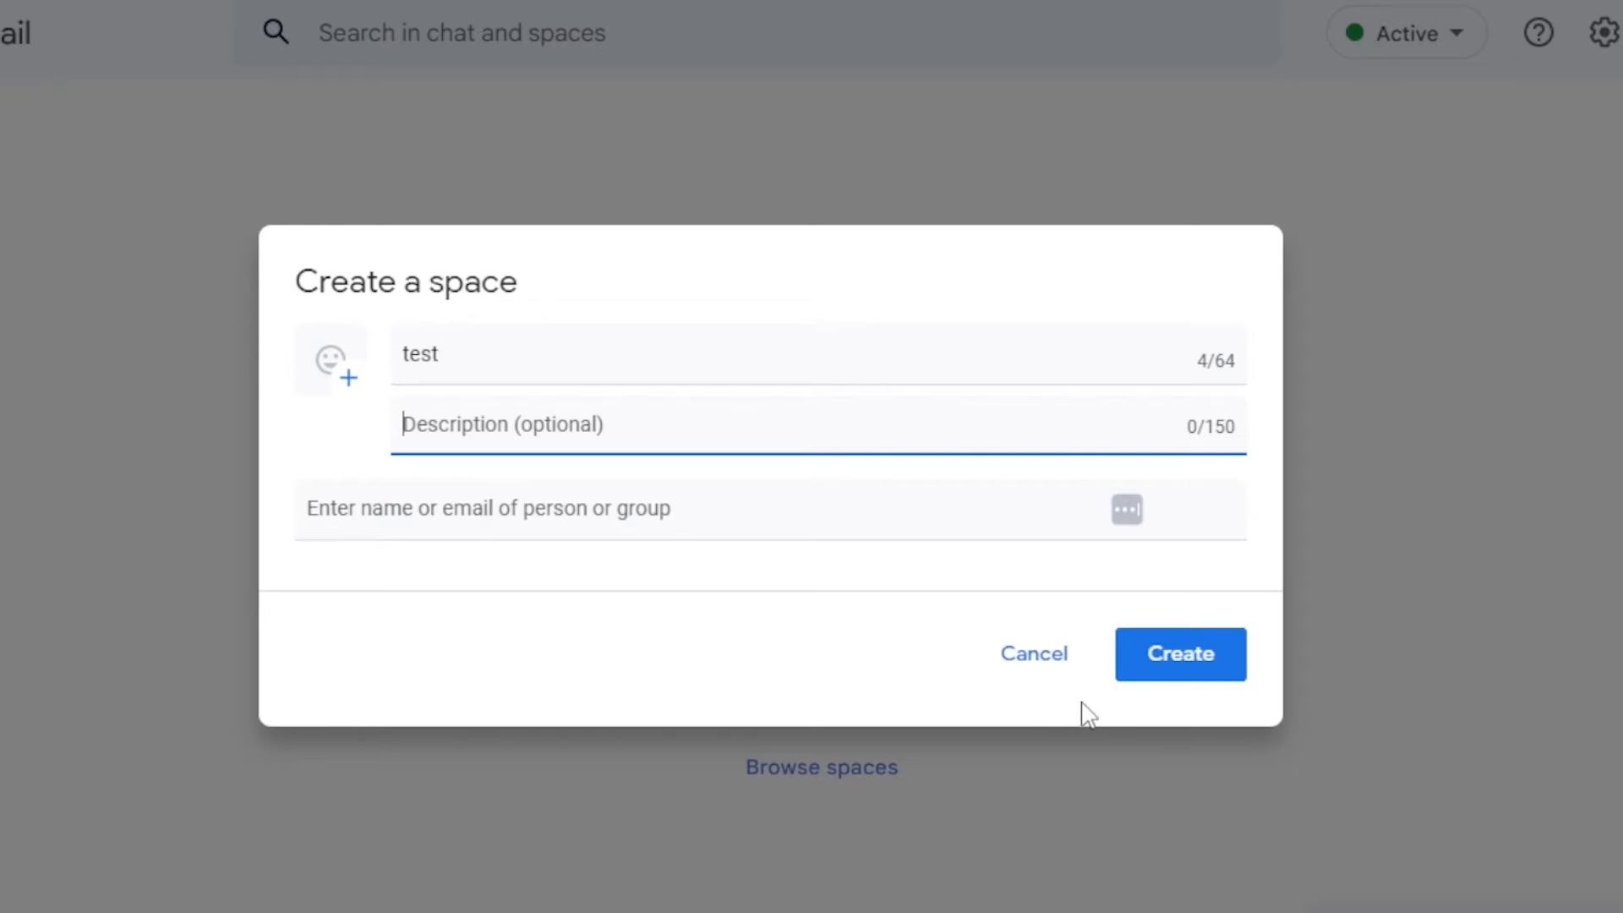
click(1051, 659)
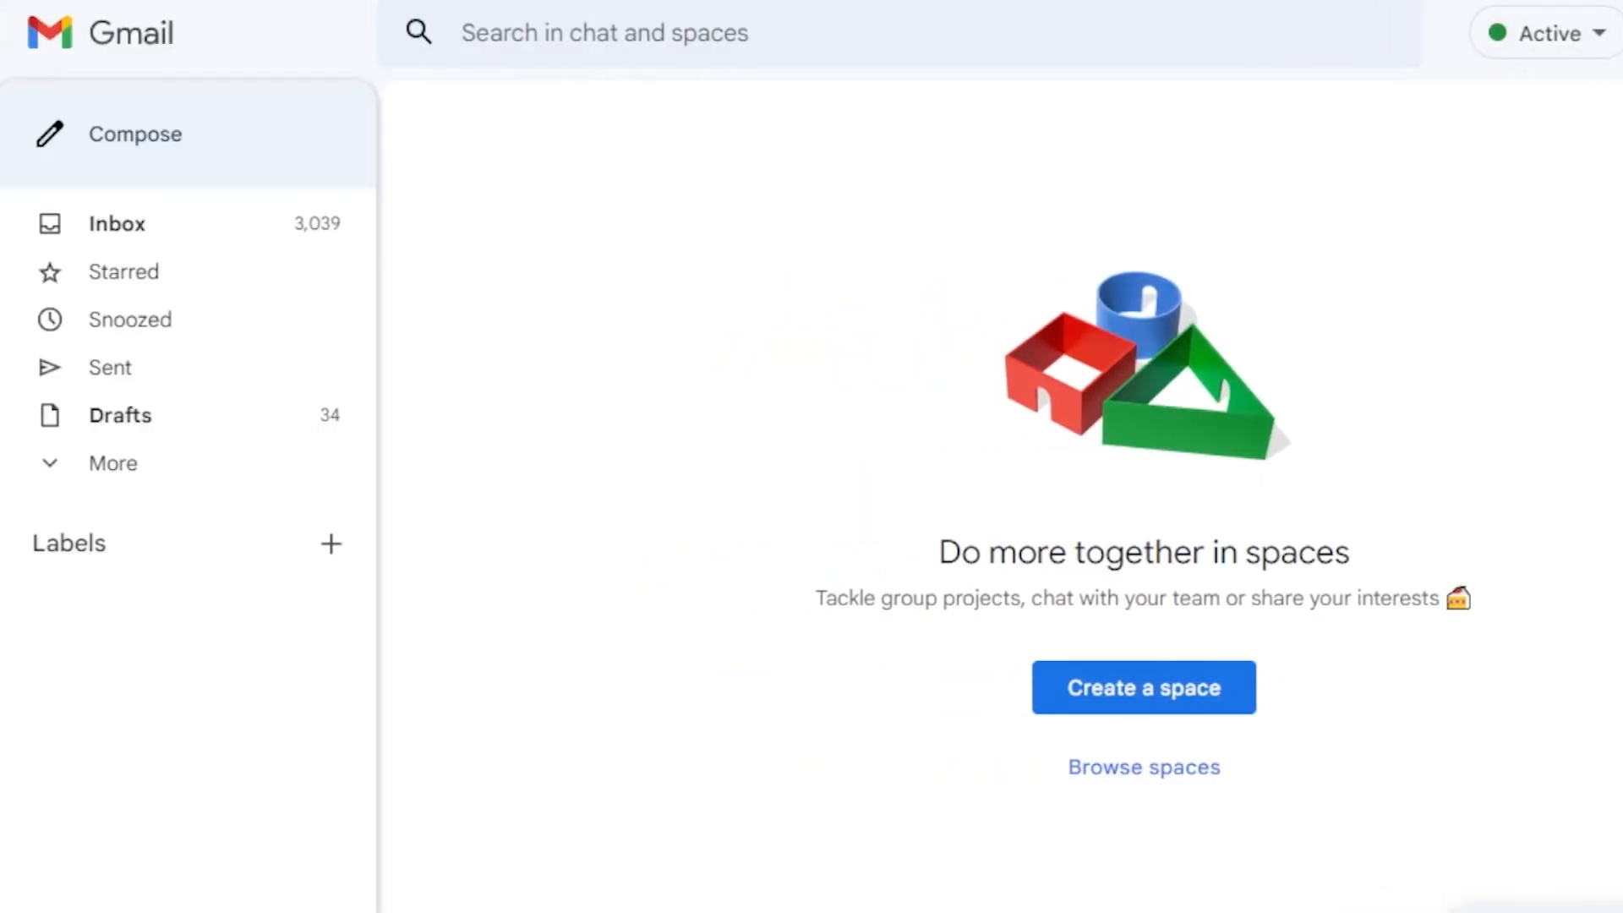
click(116, 223)
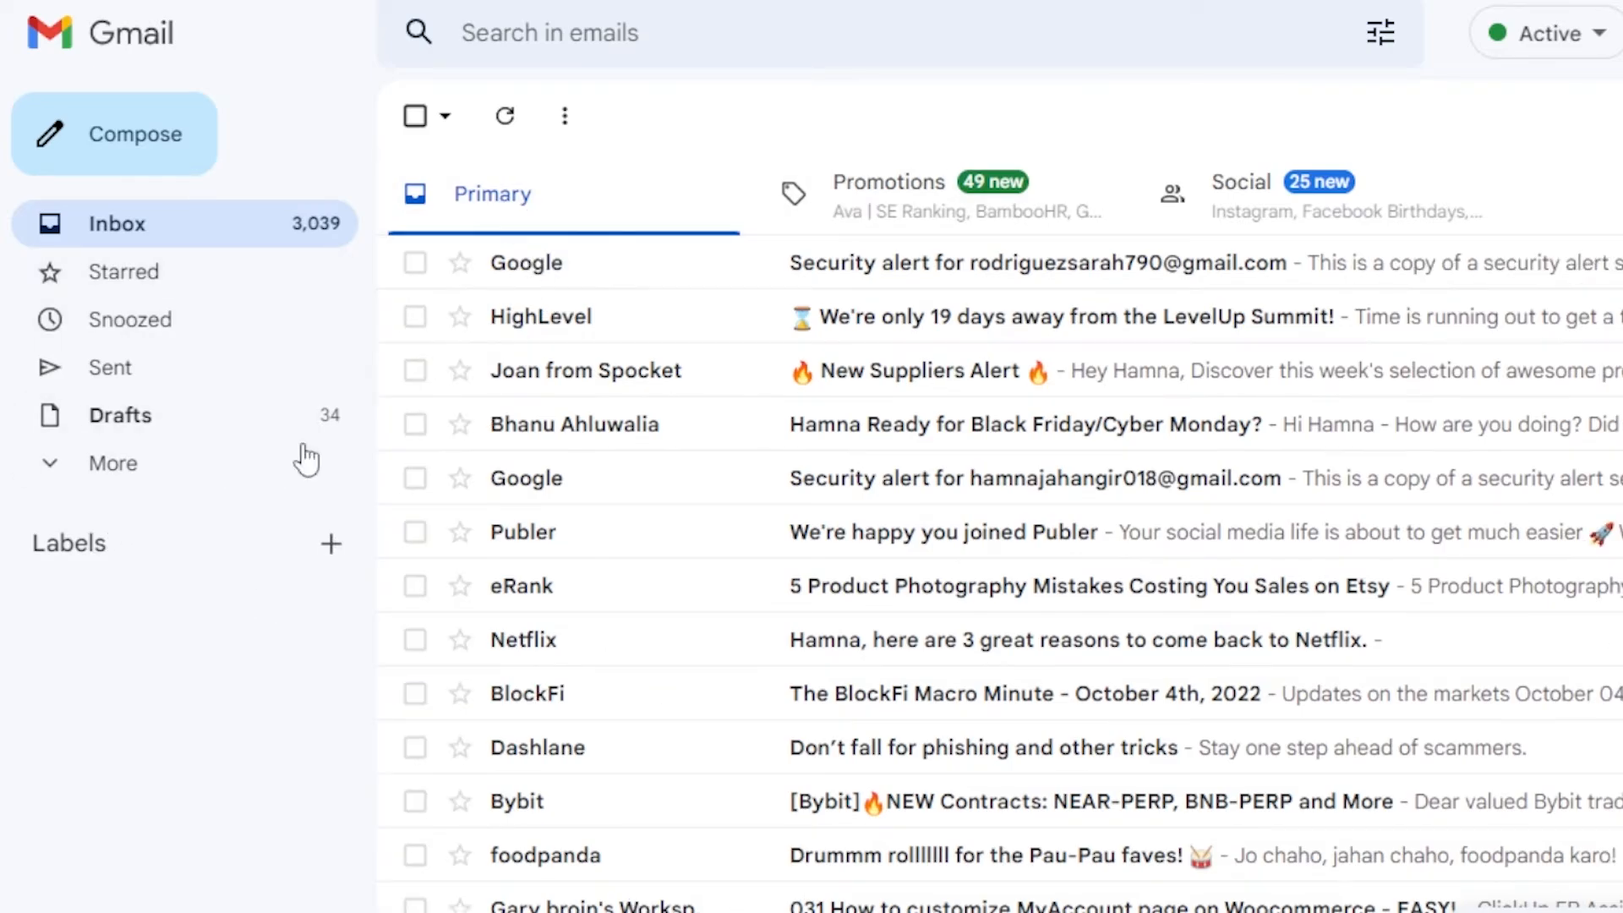
click(335, 547)
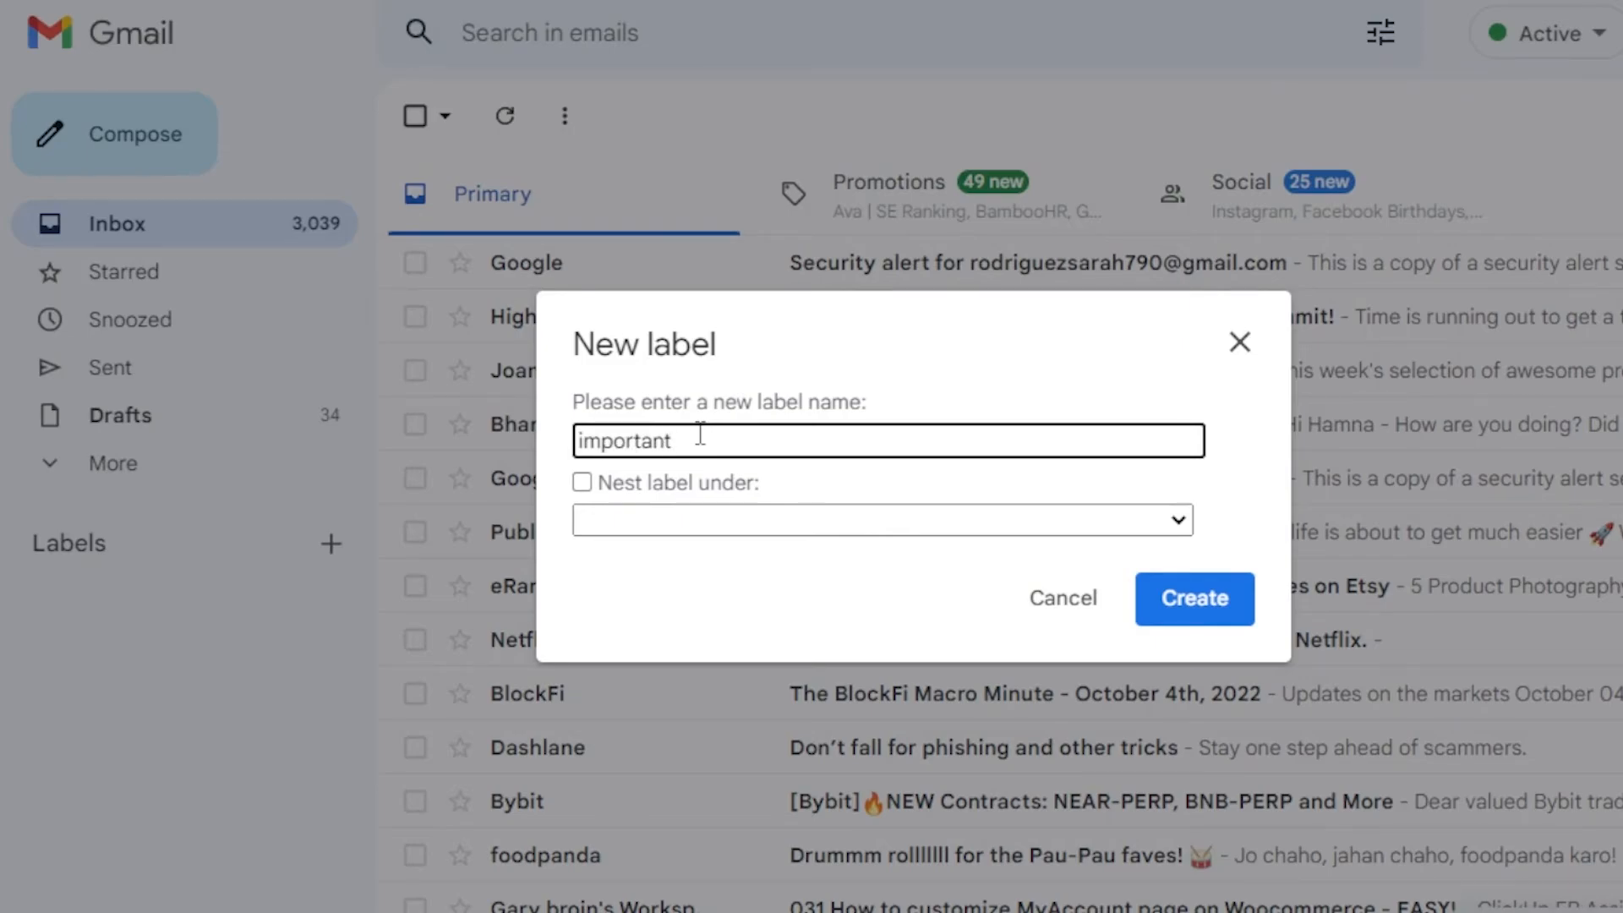
click(647, 518)
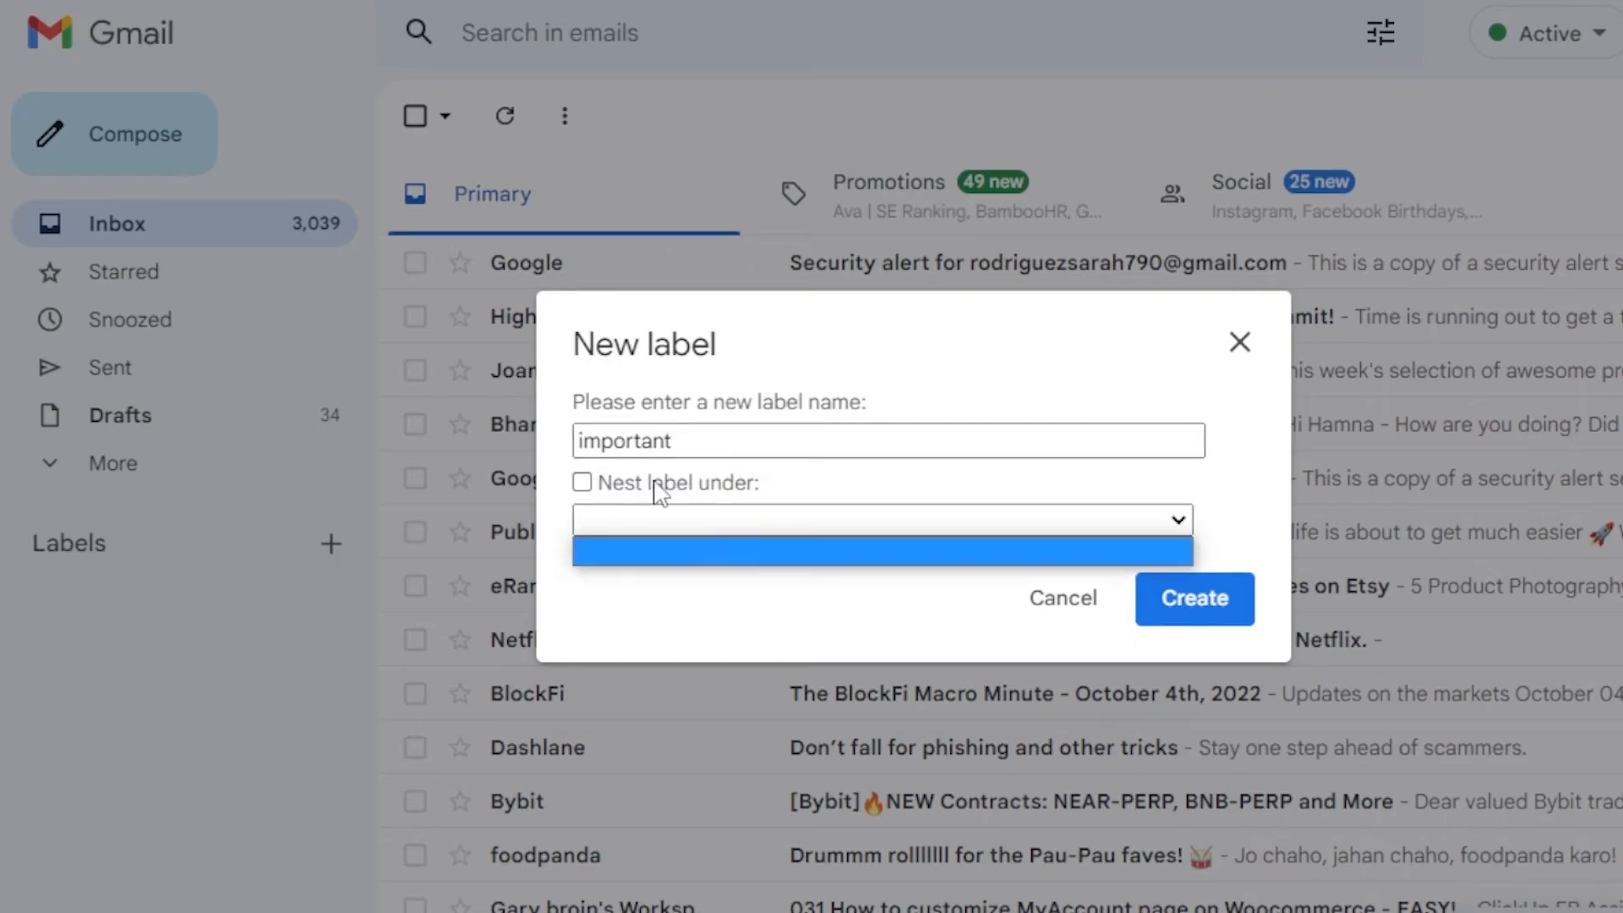
click(1197, 594)
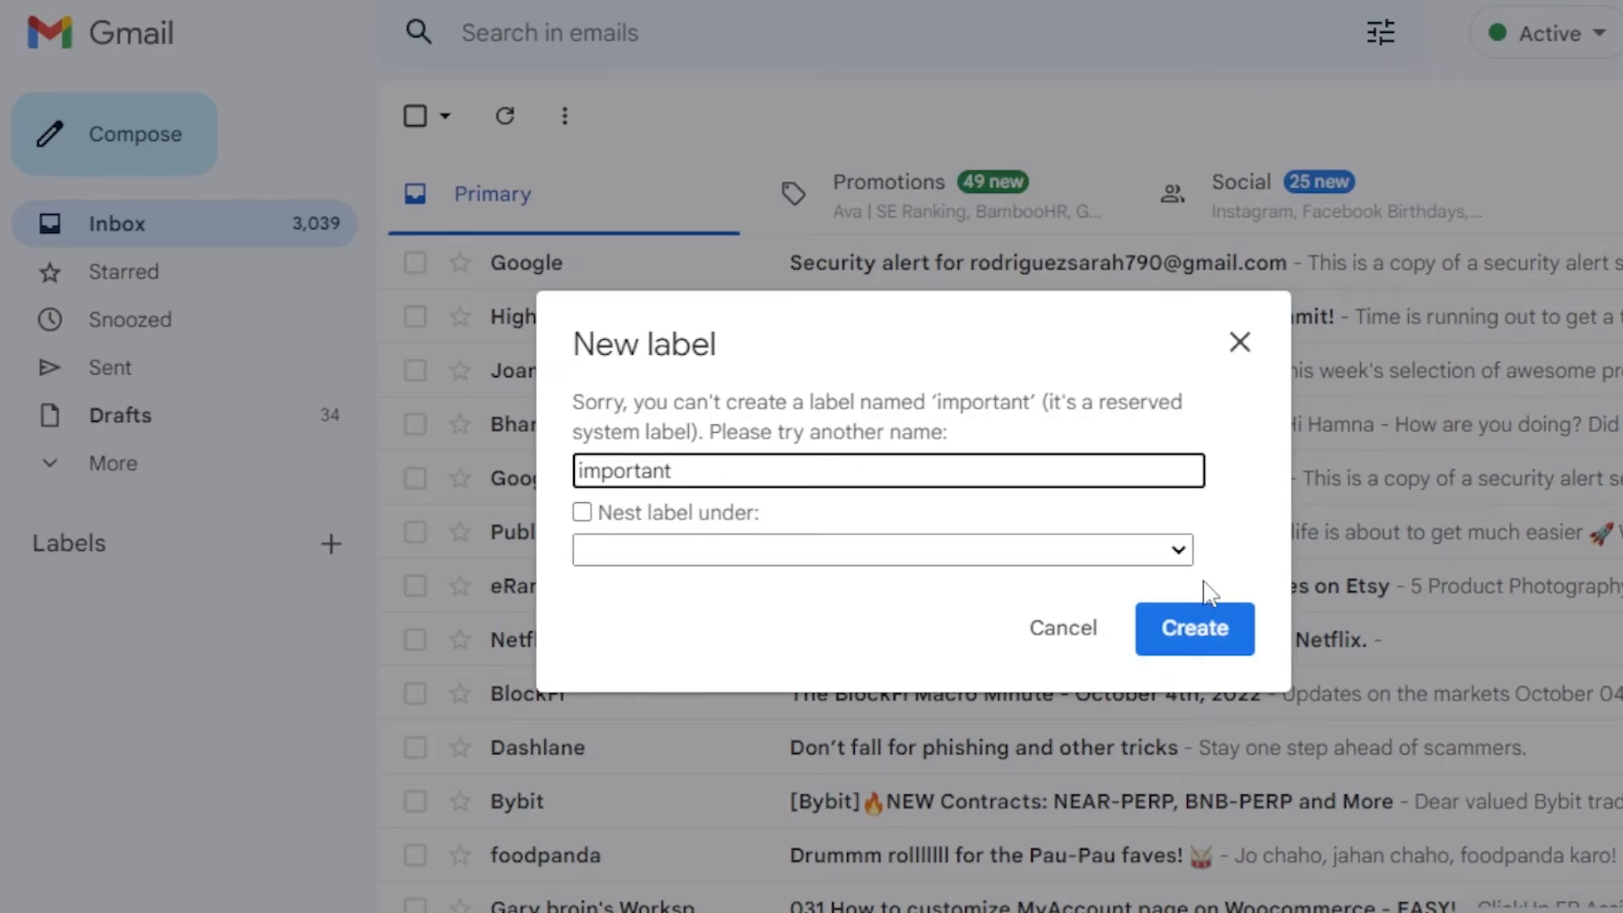
click(1239, 344)
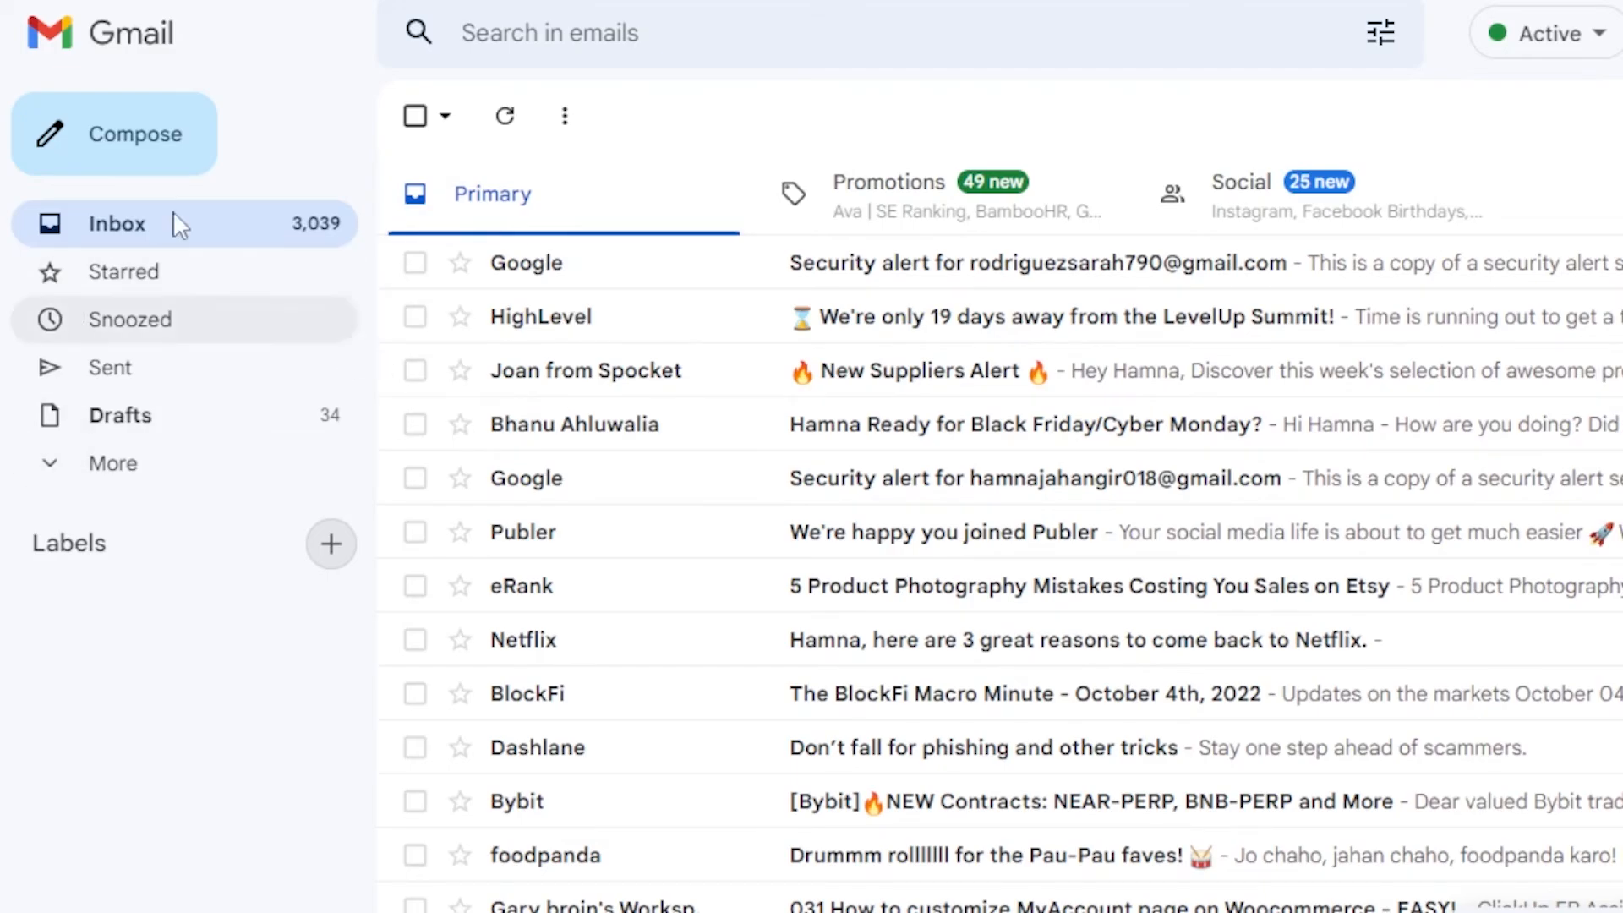
Expand More in the sidebar to list Important, Scheduled, All Mail, Spam, Bin and Categories
click(112, 463)
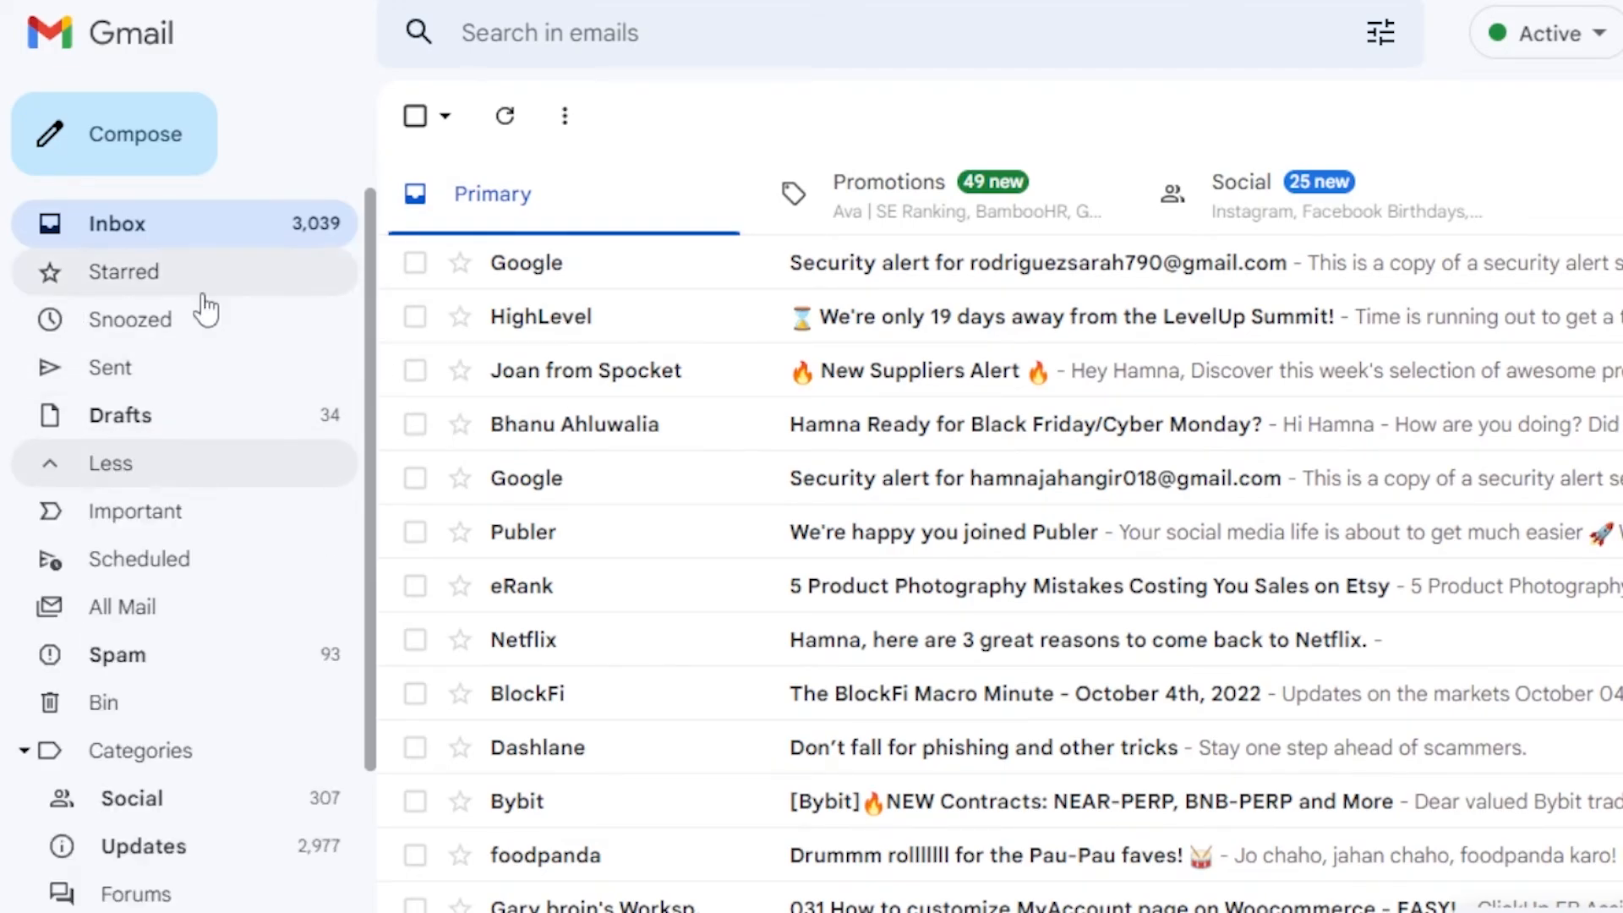
scroll(169, 634, down, 3)
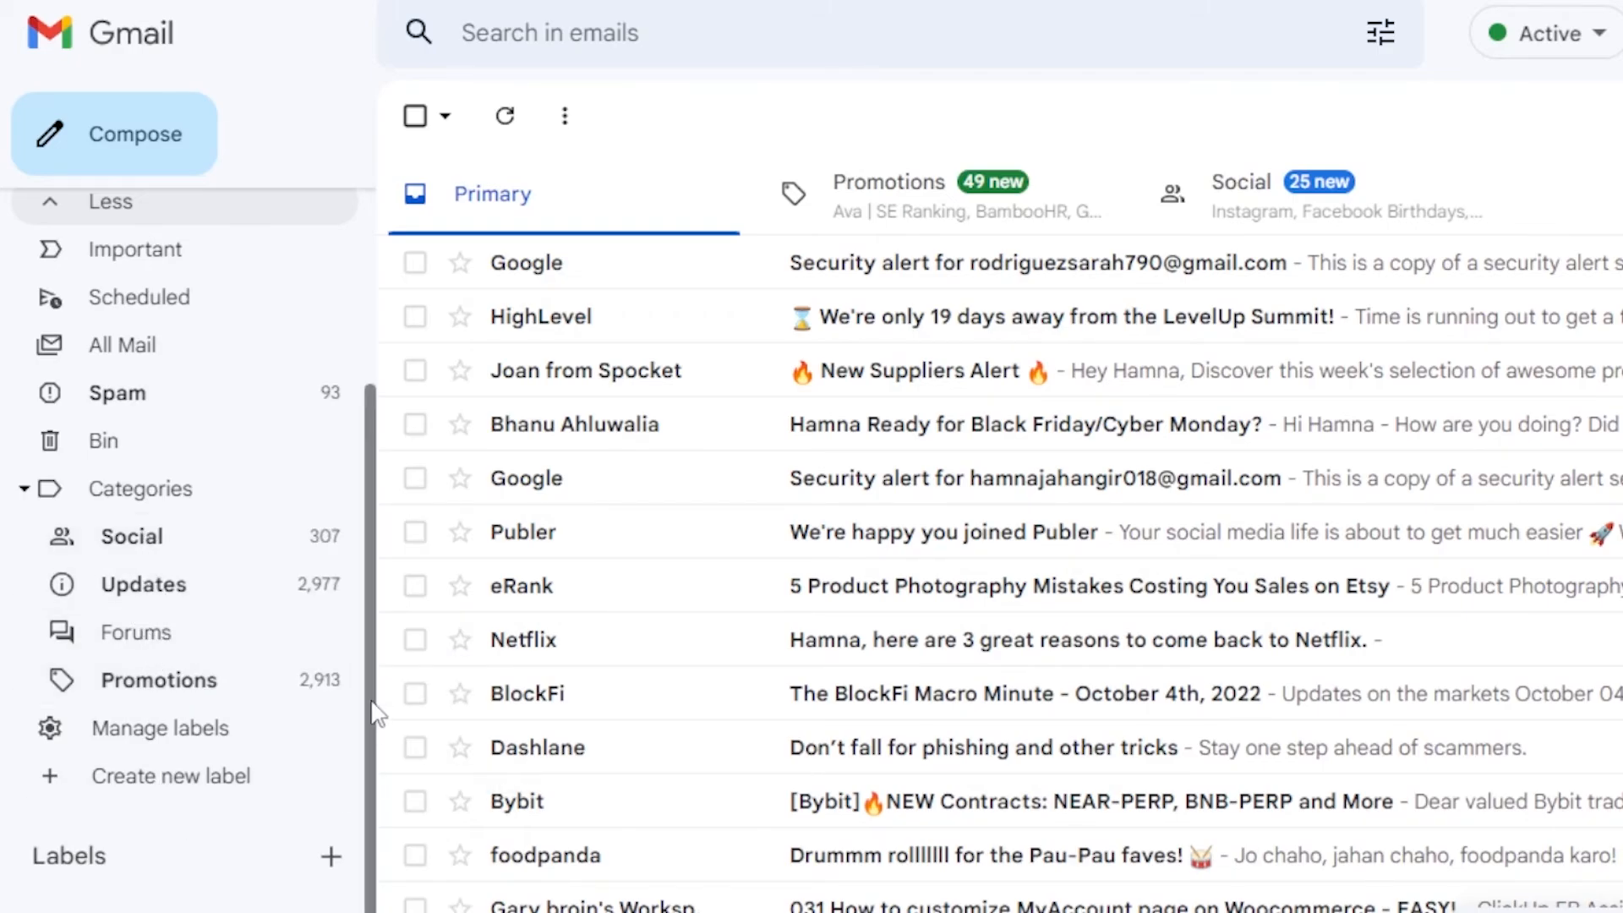
drag(377, 713, 370, 359)
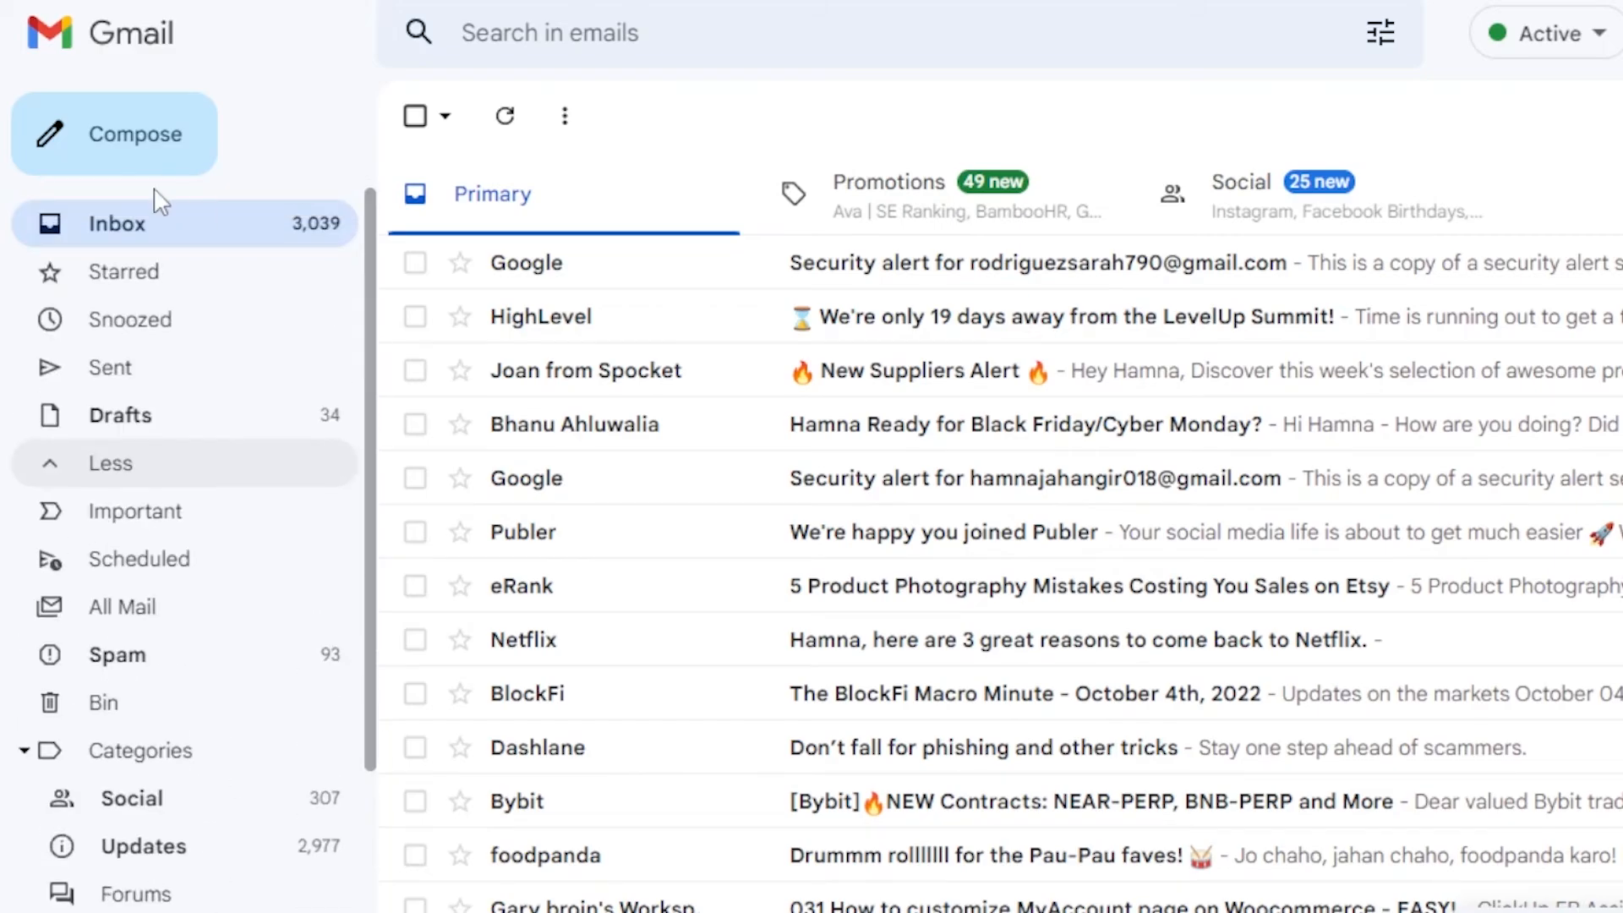
Collapse and re-expand the sidebar twice with the Main menu button
mouse_move(2, 202)
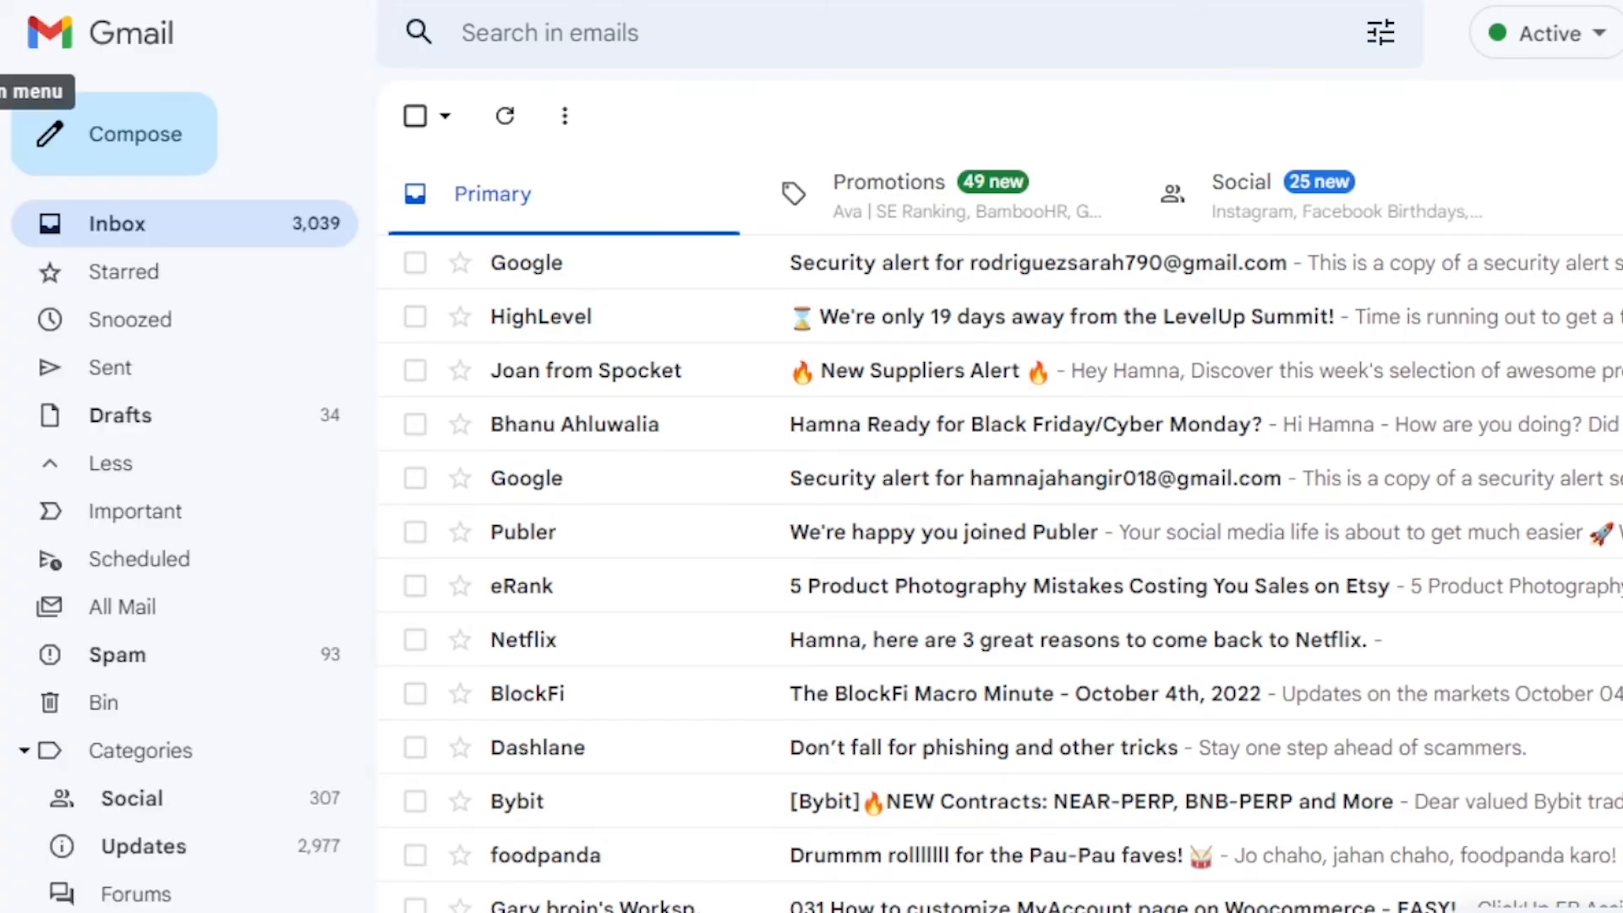
click(2, 34)
click(3, 34)
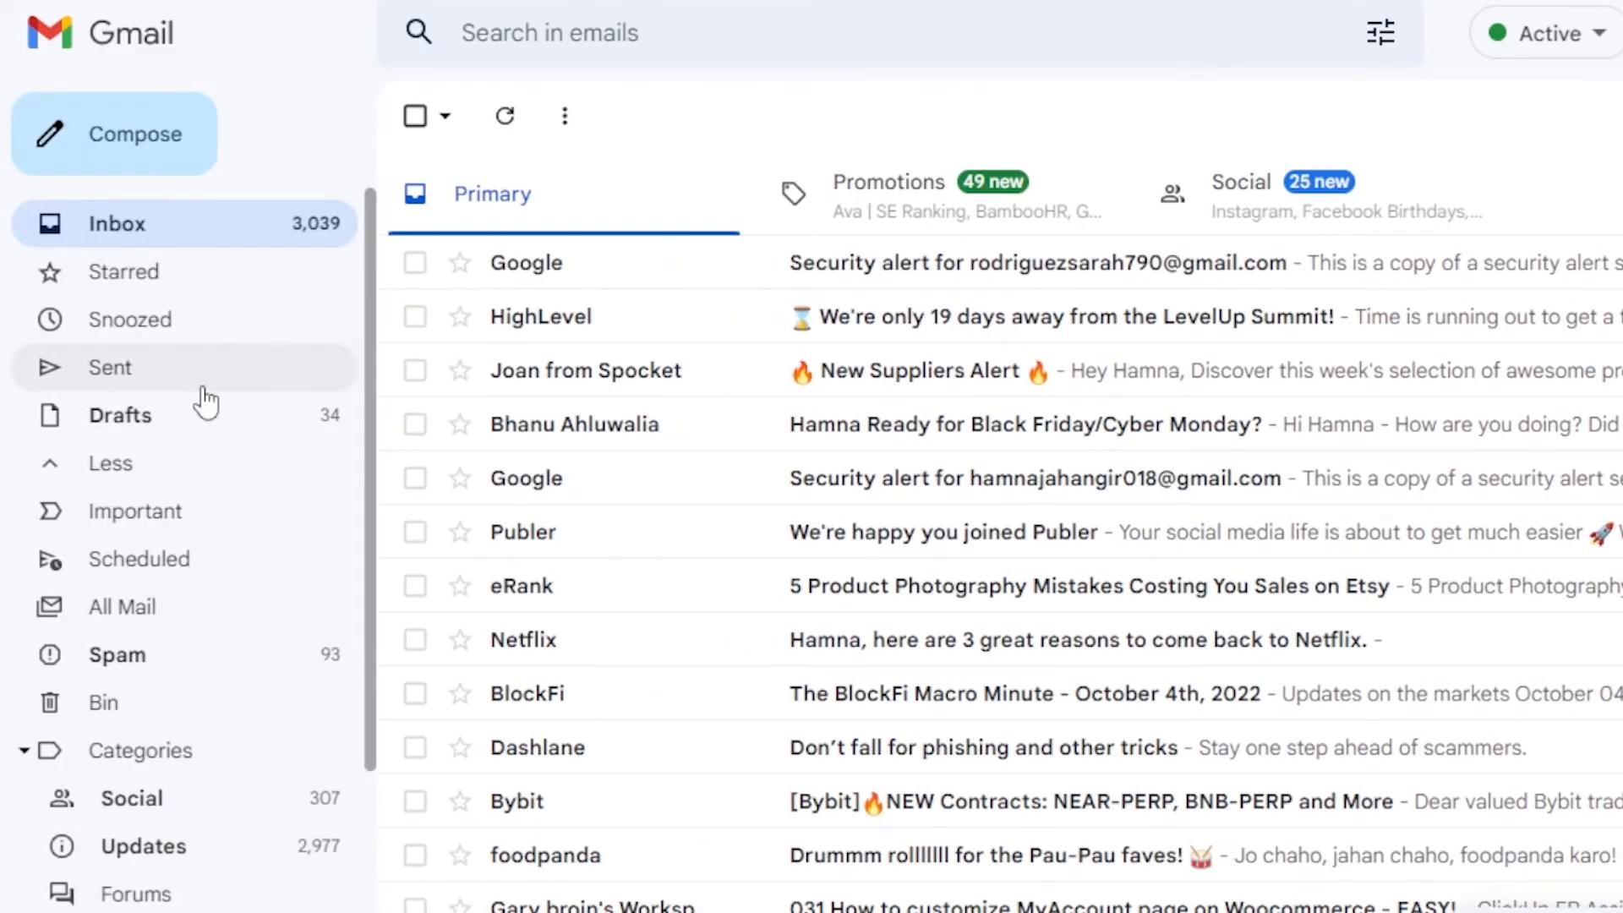
scroll(997, 541, down, 8)
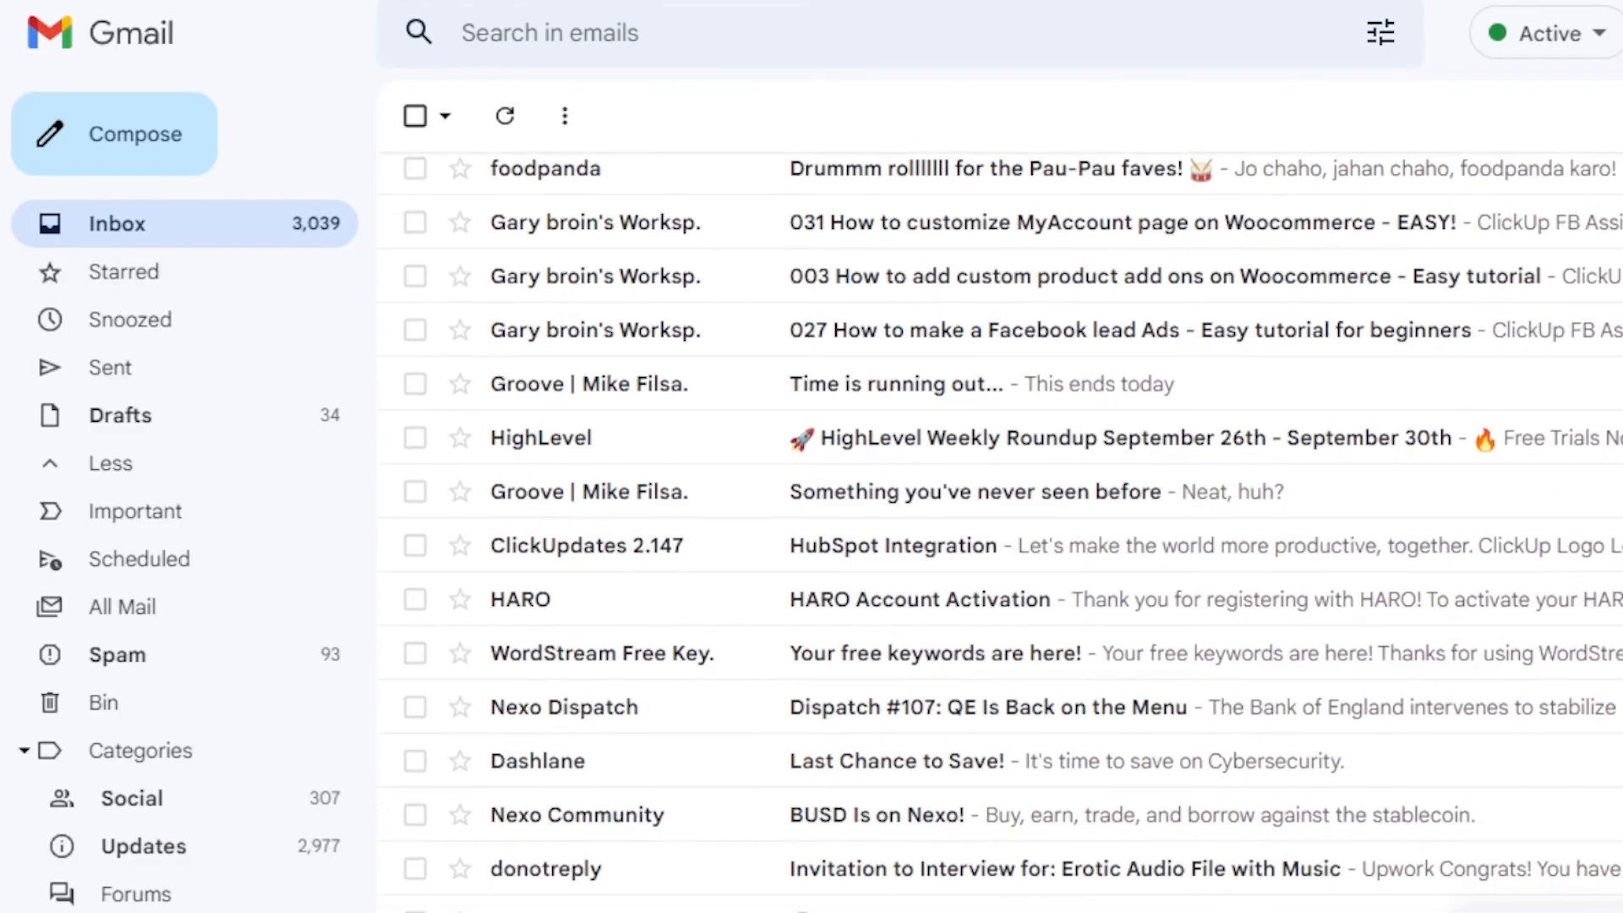
scroll(947, 203, up, 8)
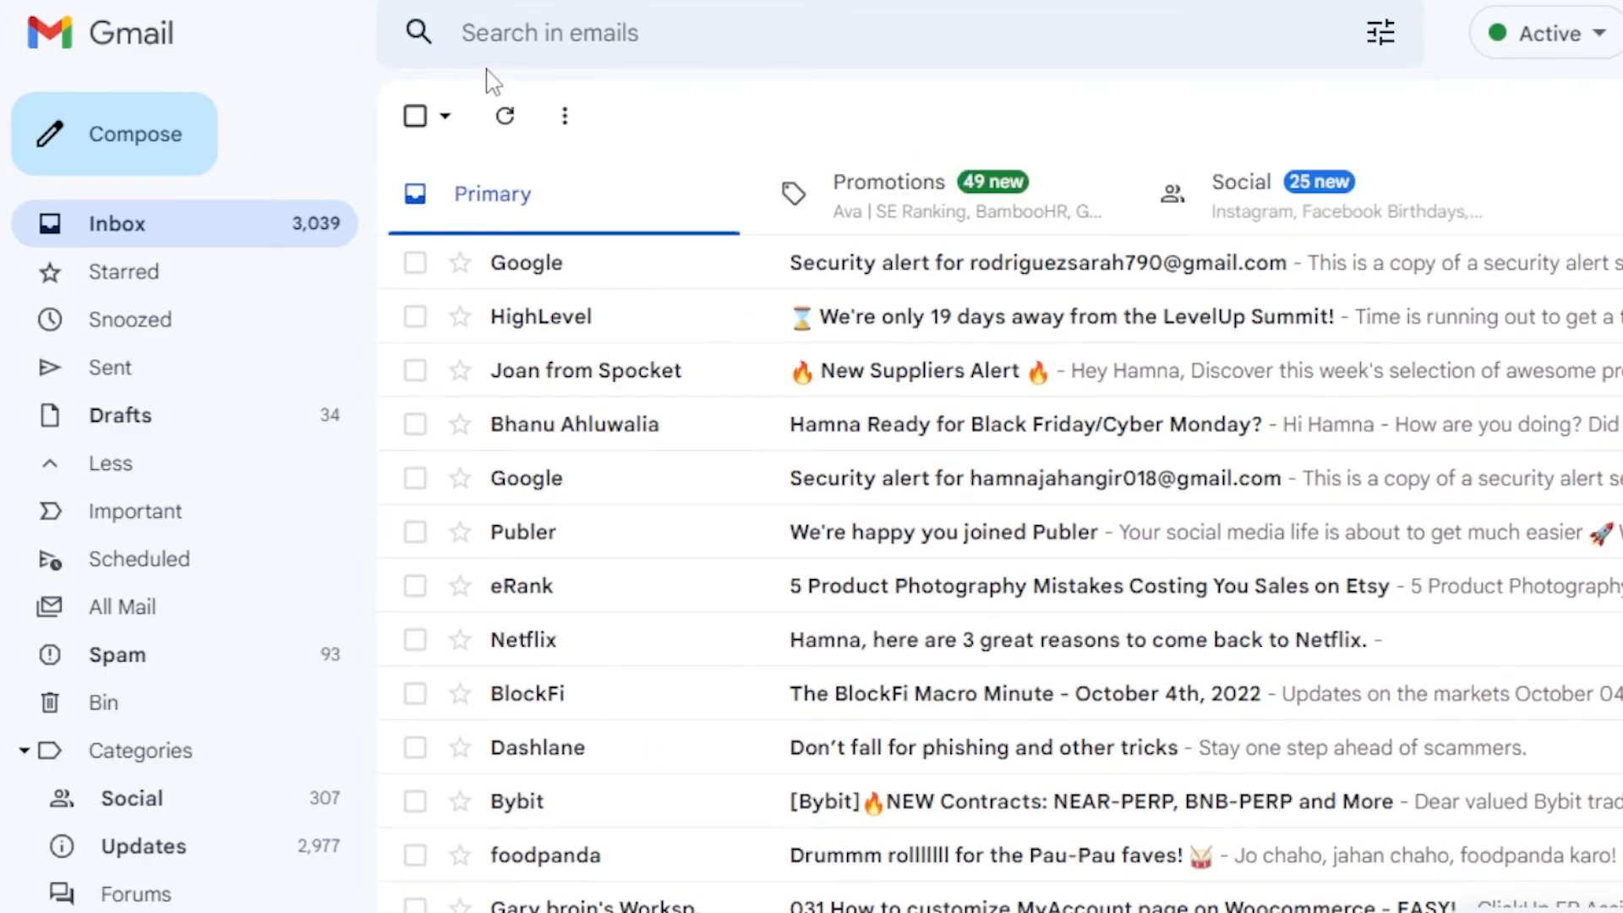
click(2, 34)
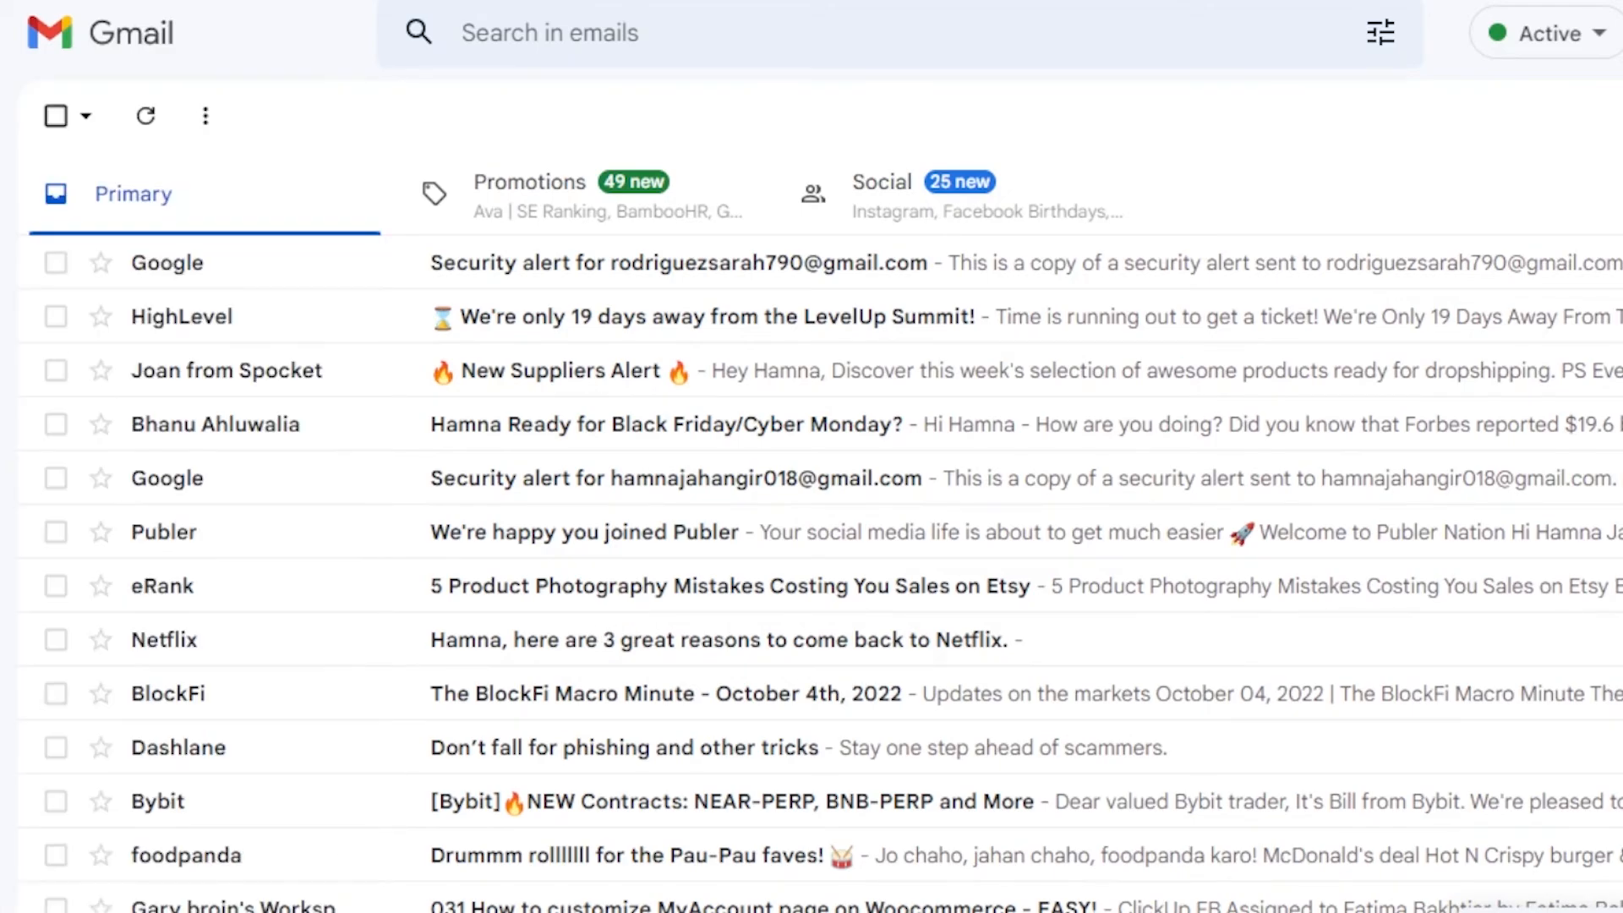
click(2, 34)
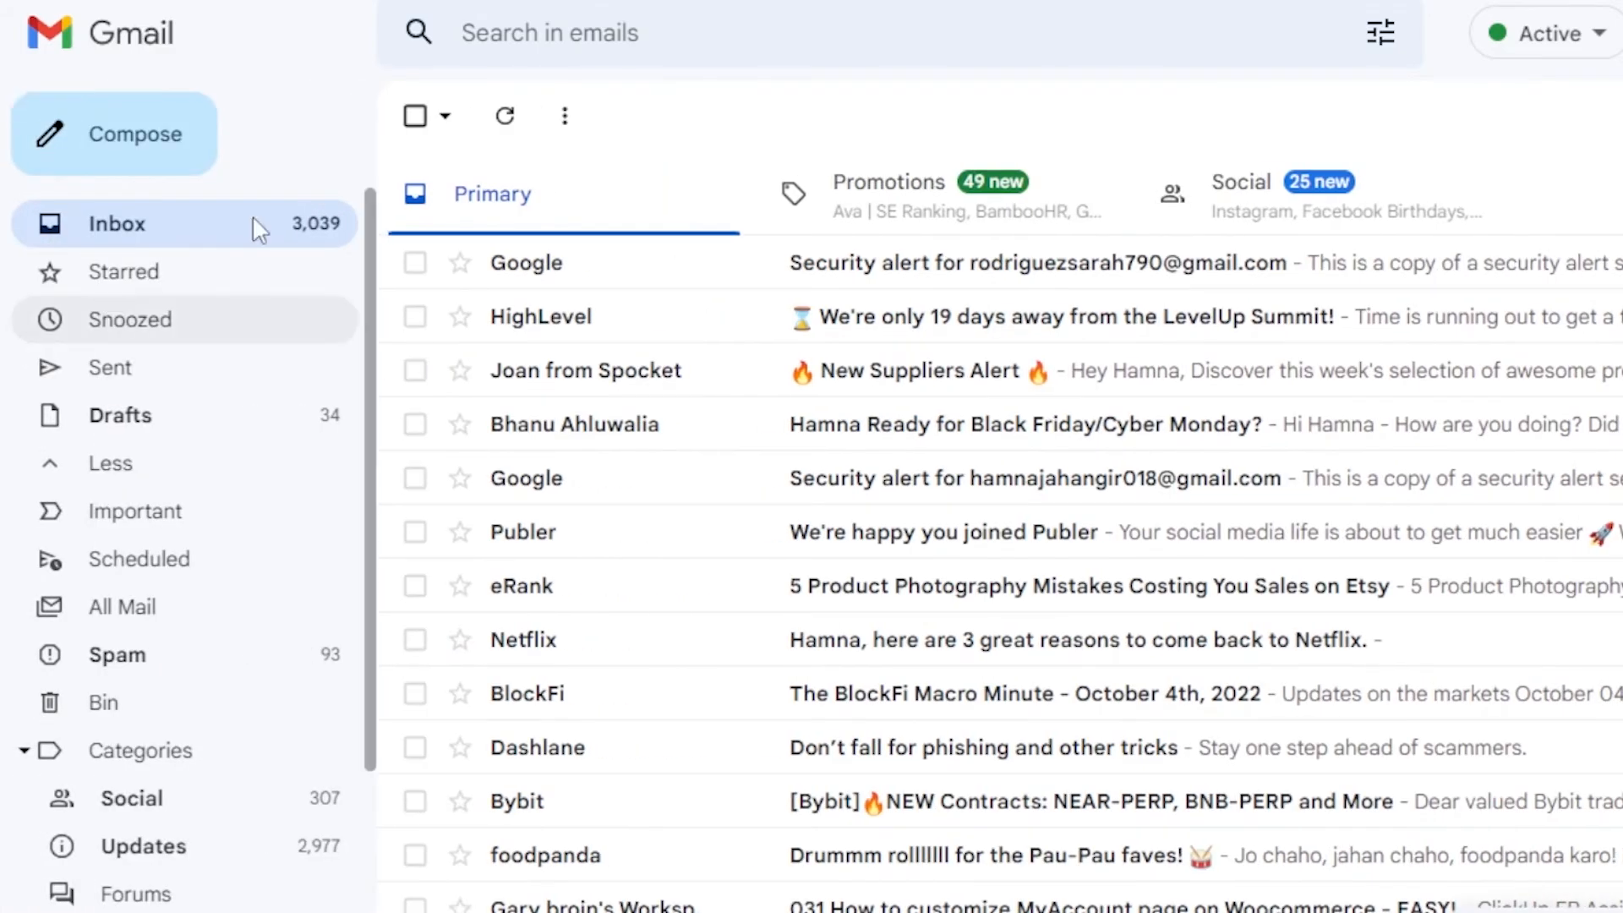
scroll(352, 347, down, 3)
scroll(352, 348, up, 3)
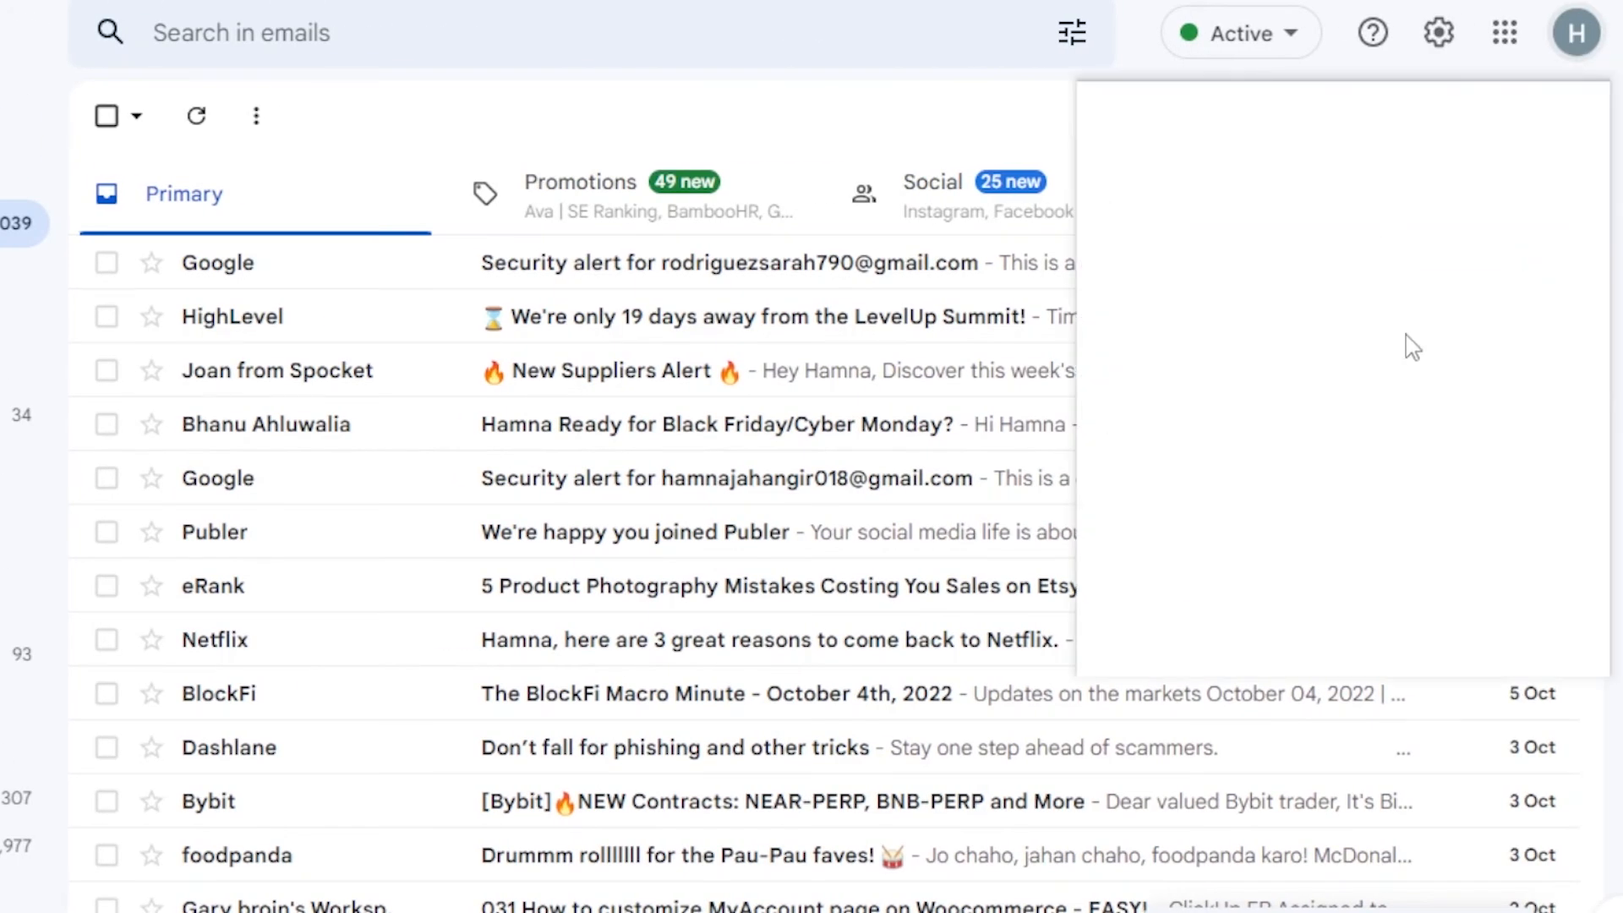
click(888, 78)
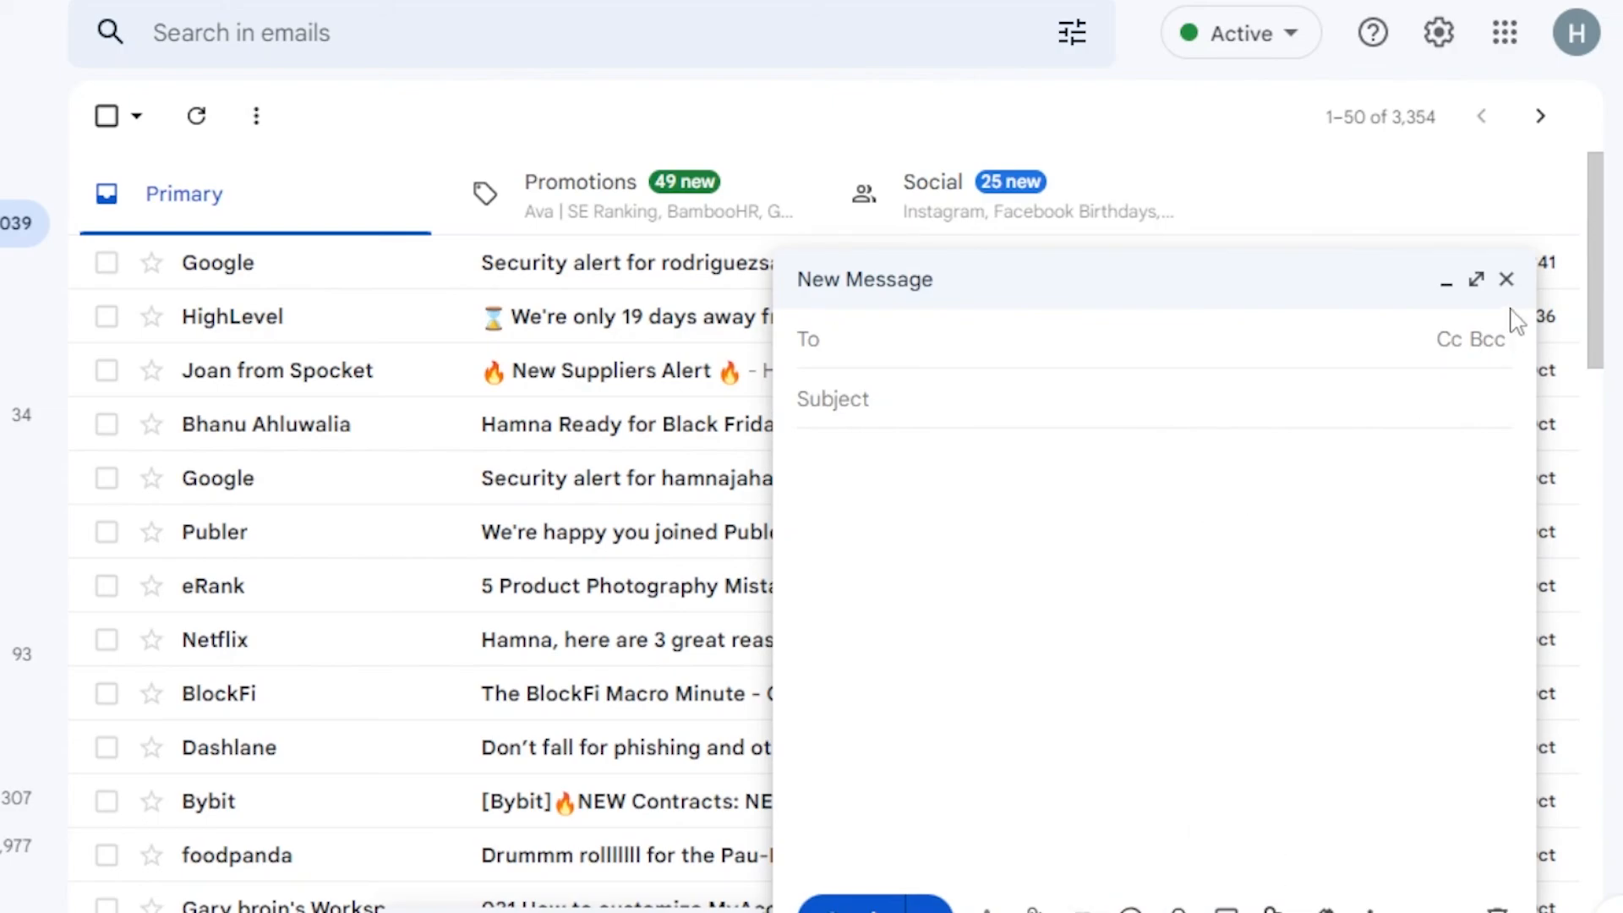
click(1507, 279)
drag(1589, 218, 1583, 262)
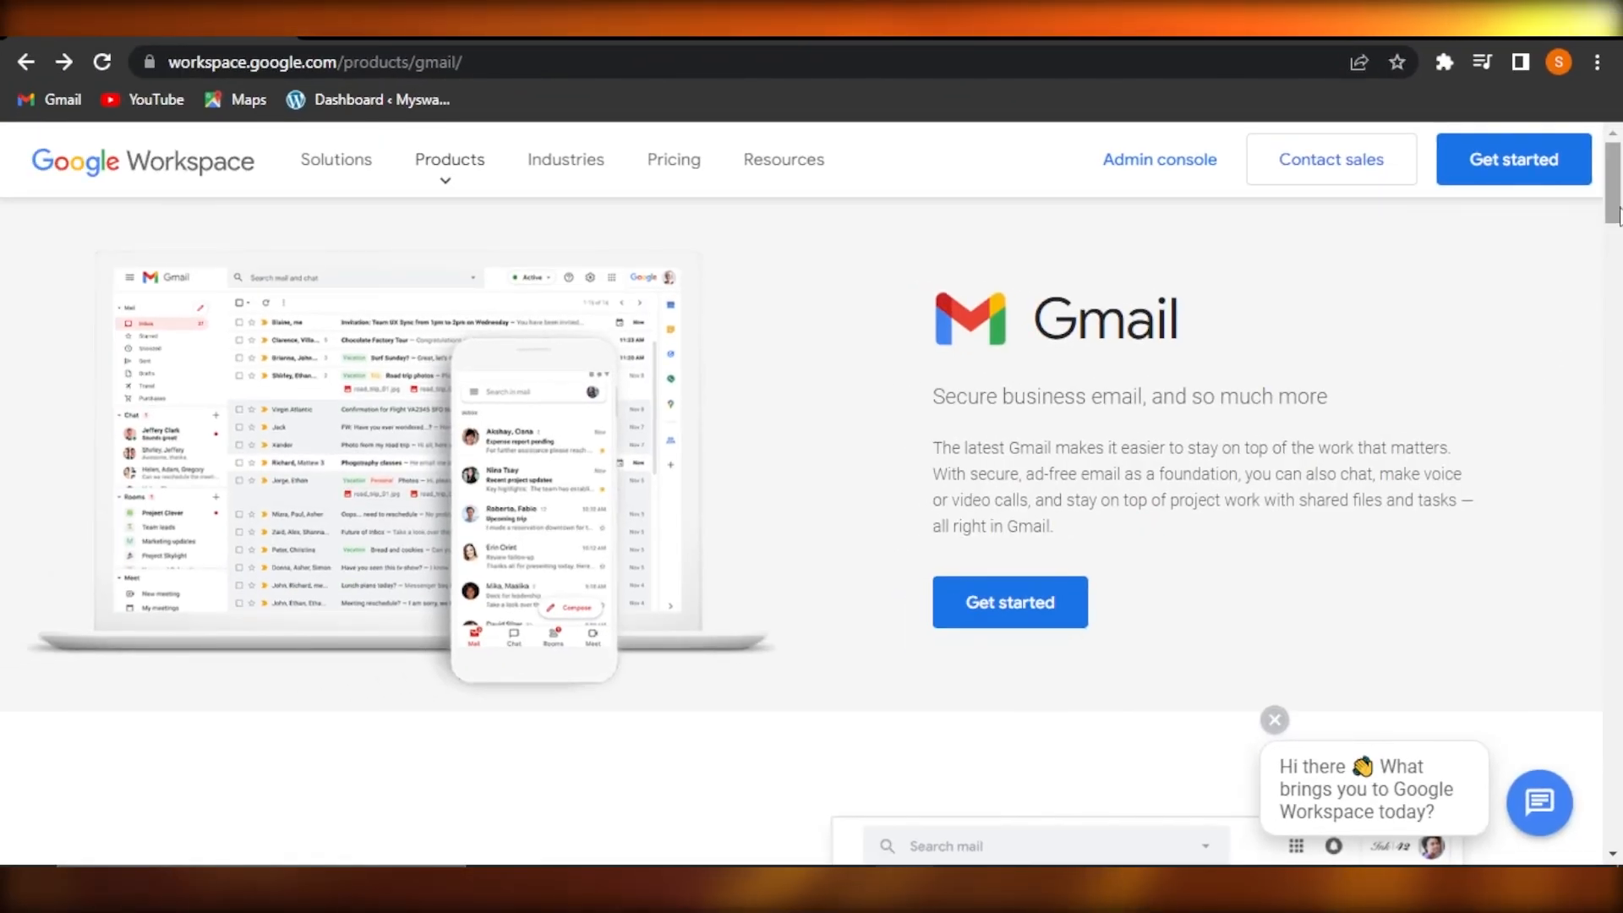
Browse the Workspace Gmail product page and close the 'Hi there' chat greeting
scroll(812, 508, down, 3)
scroll(1619, 258, down, 6)
scroll(1617, 170, up, 9)
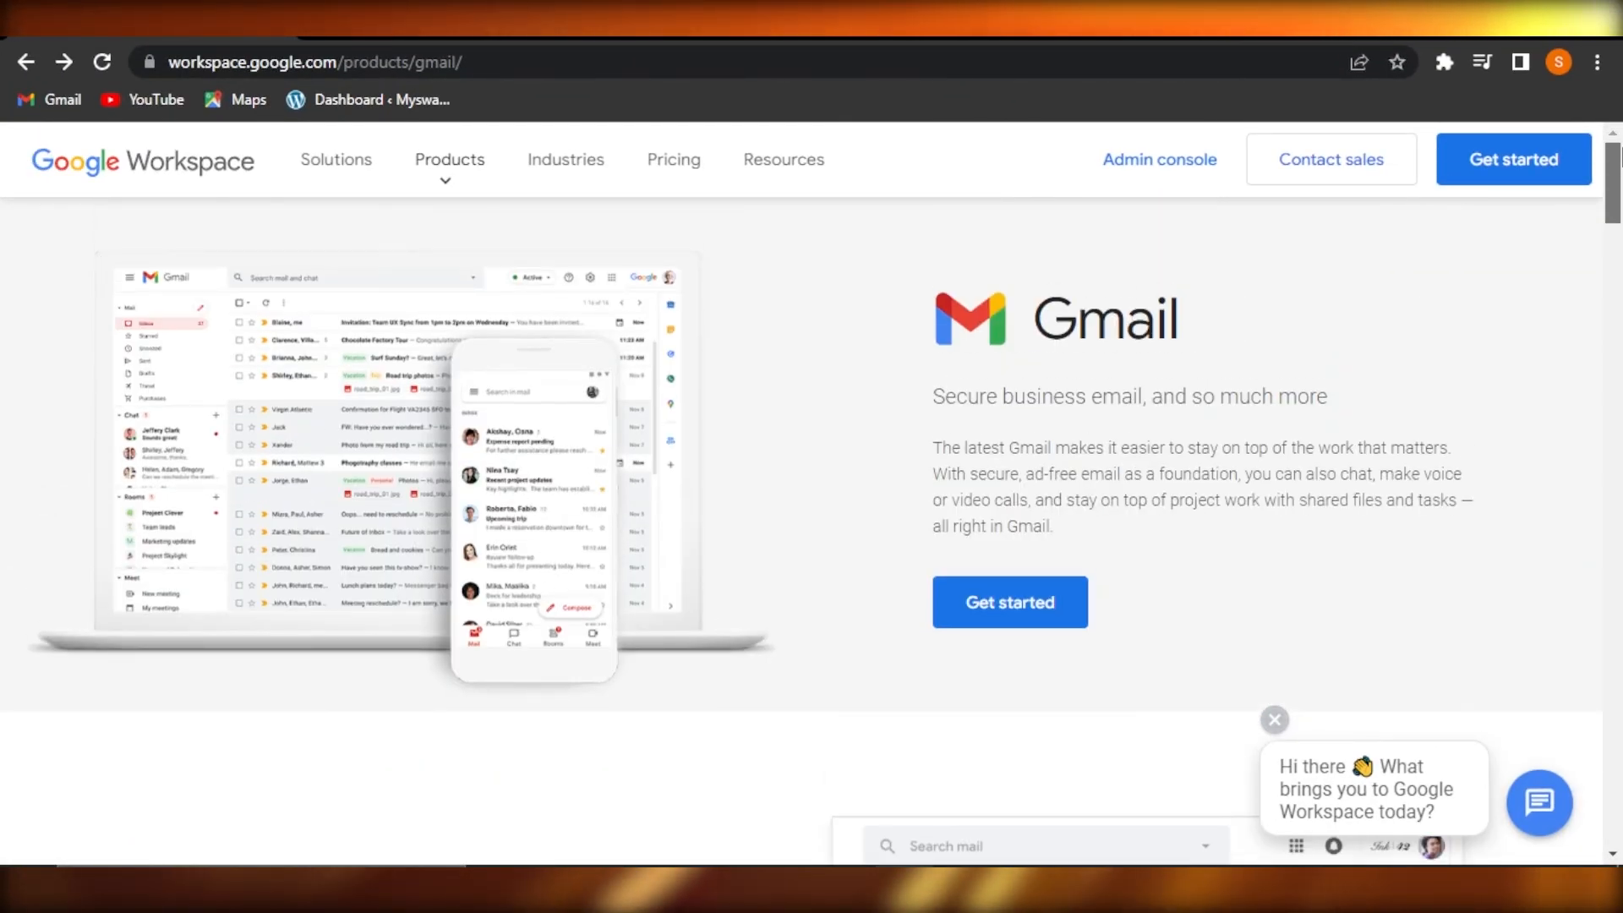
click(1276, 721)
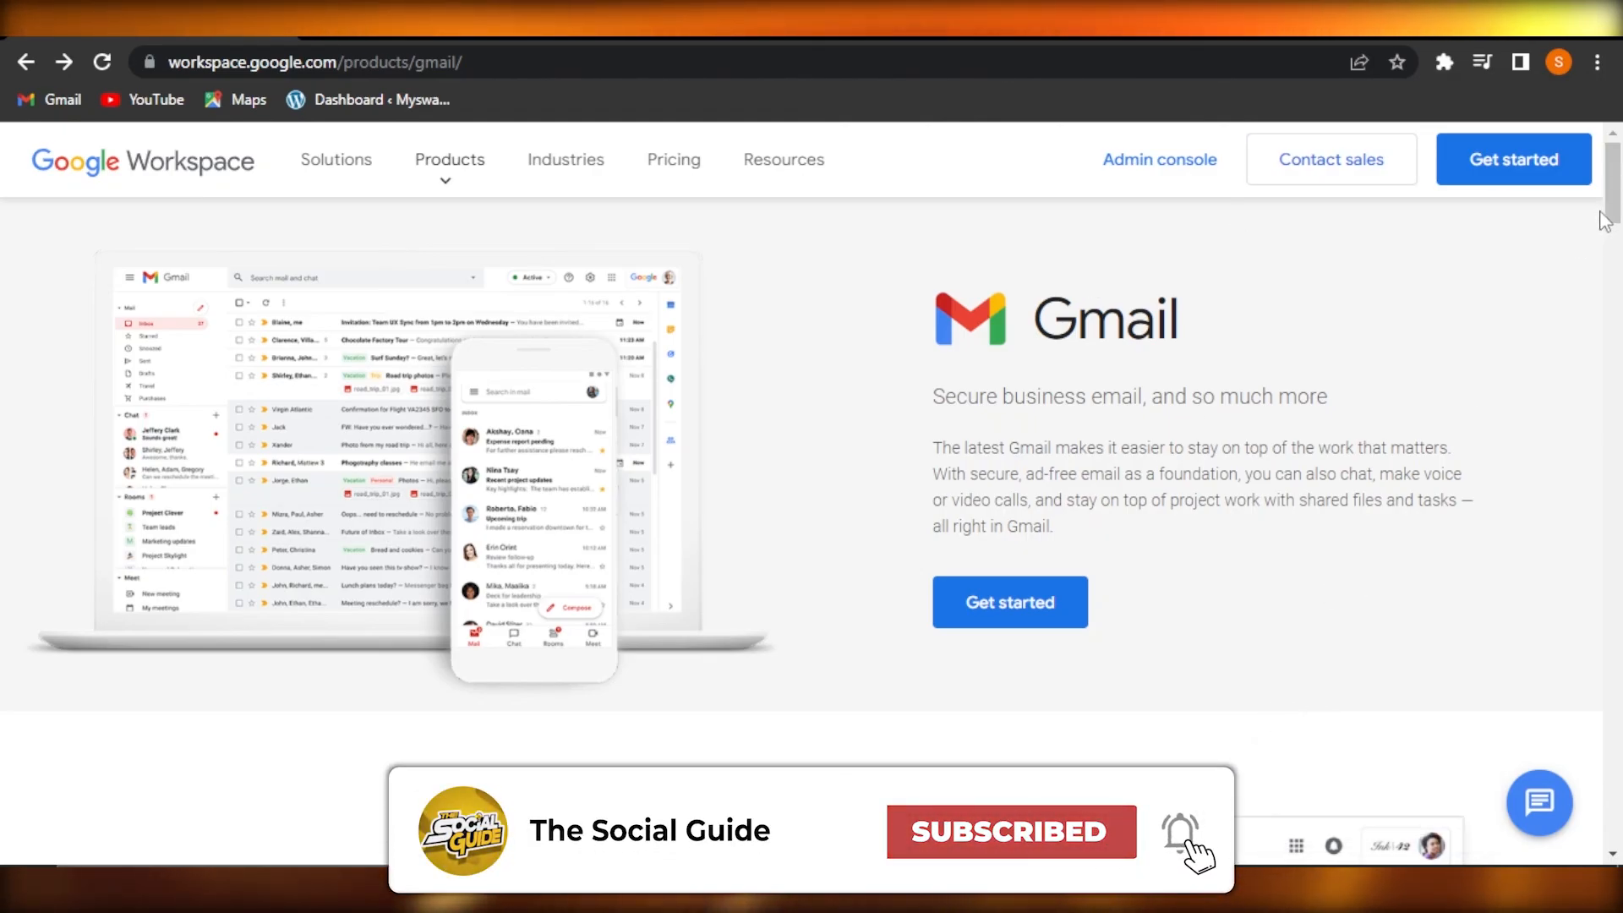